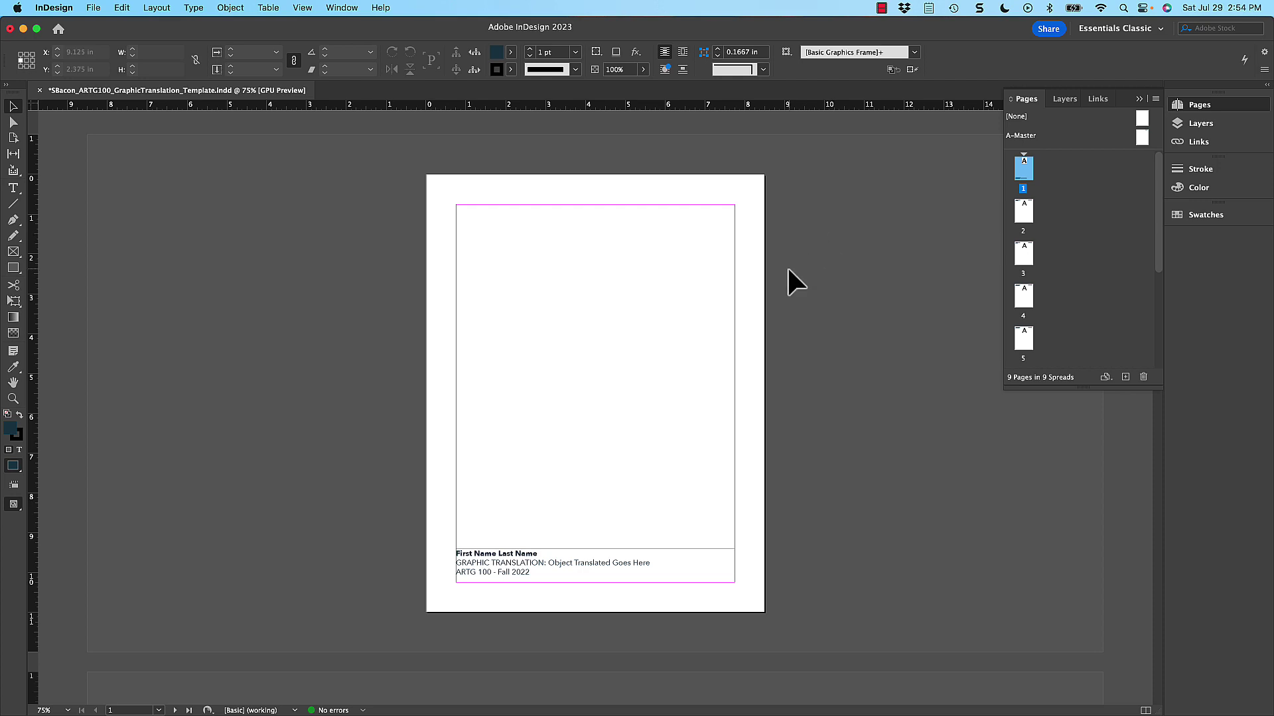
- Replace page 1's footer placeholders with the student's name and 'GRAPHIC TRANSLATION: Bee'
scroll(731, 372, "down", 2)
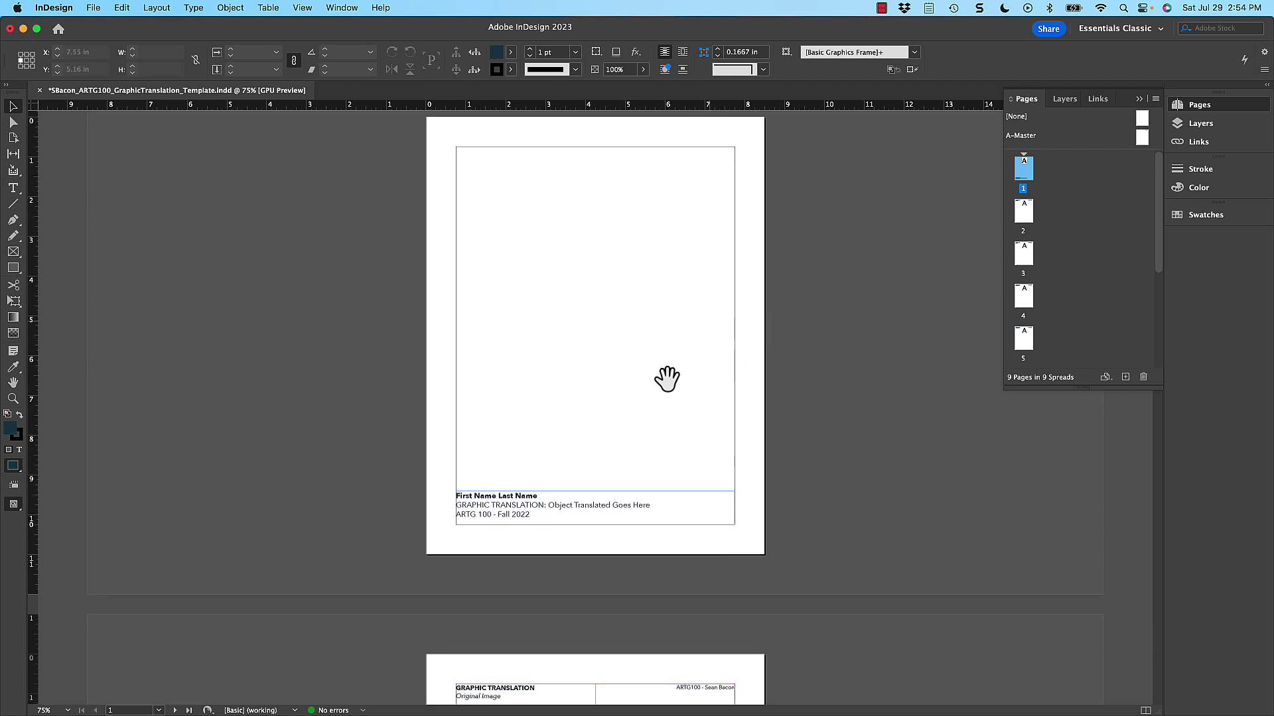
double_click(492, 497)
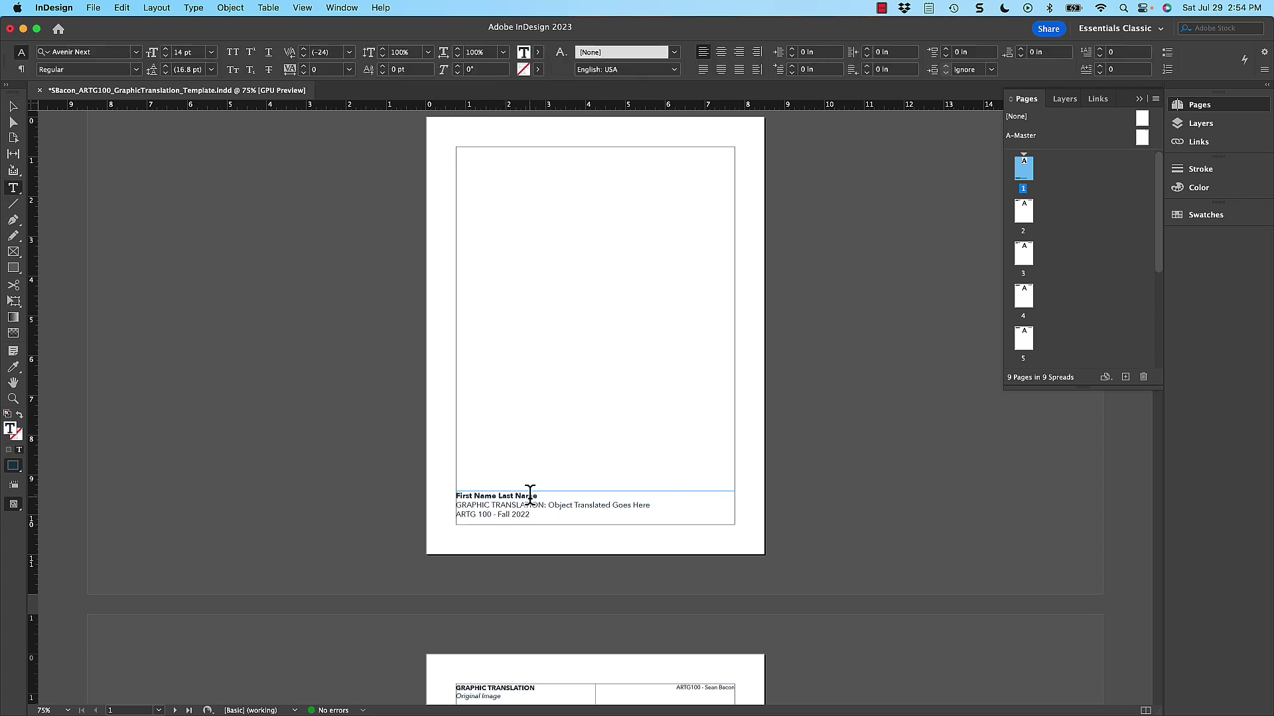
left_click_drag(538, 495, 440, 485)
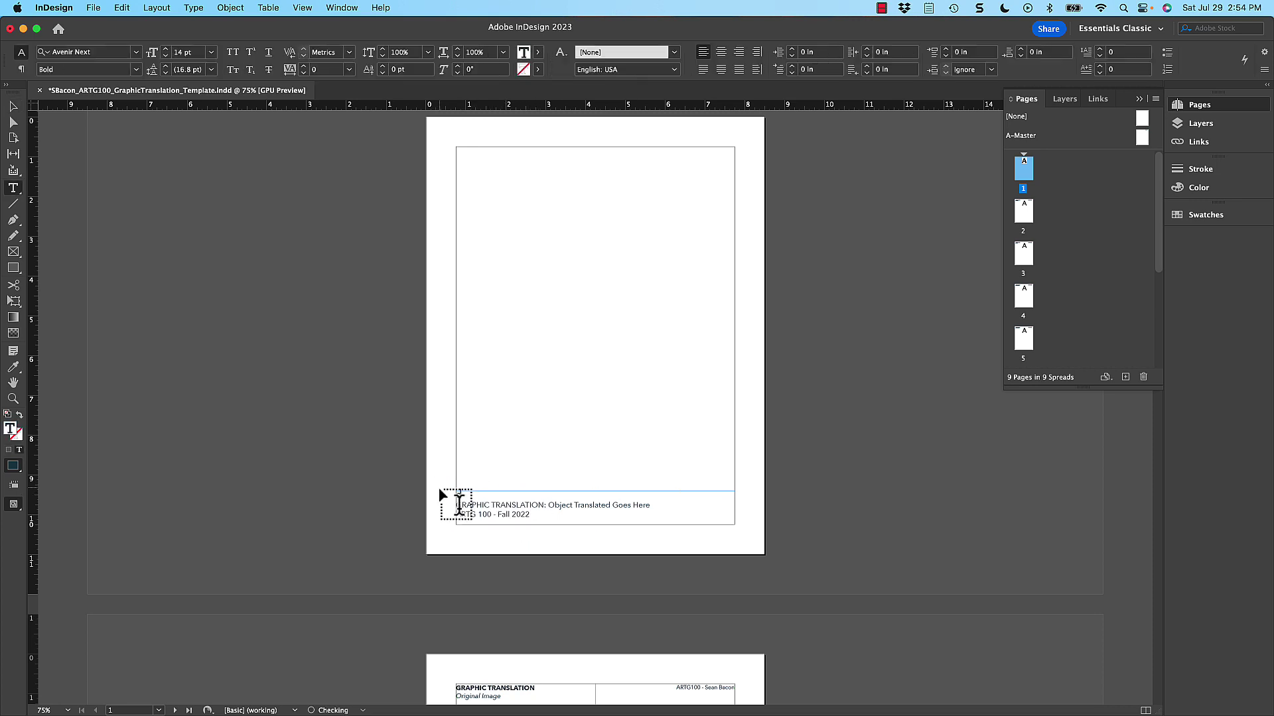
left_click_drag(653, 499, 549, 499)
type("Bee")
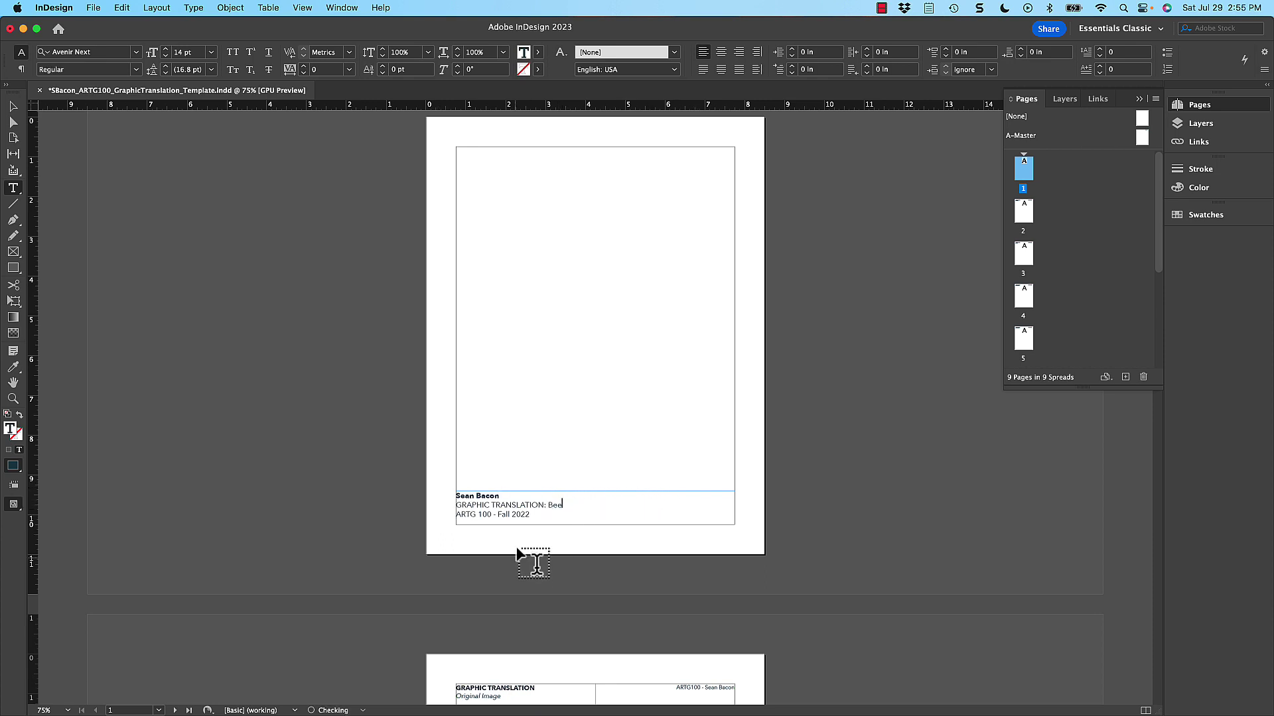
left_click(13, 107)
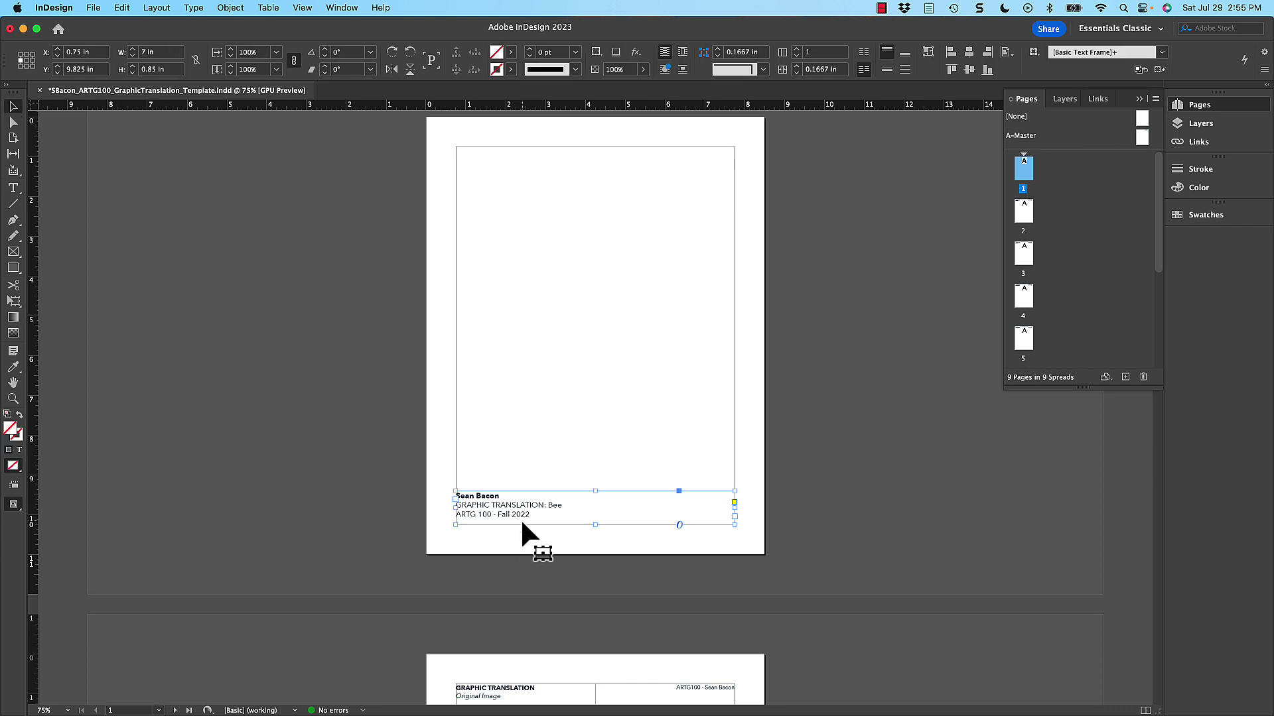
- Place the bee photo on page 2 using the Place dialog (Cmd+D)
scroll(580, 387, "down", 10)
scroll(650, 346, "down", 2)
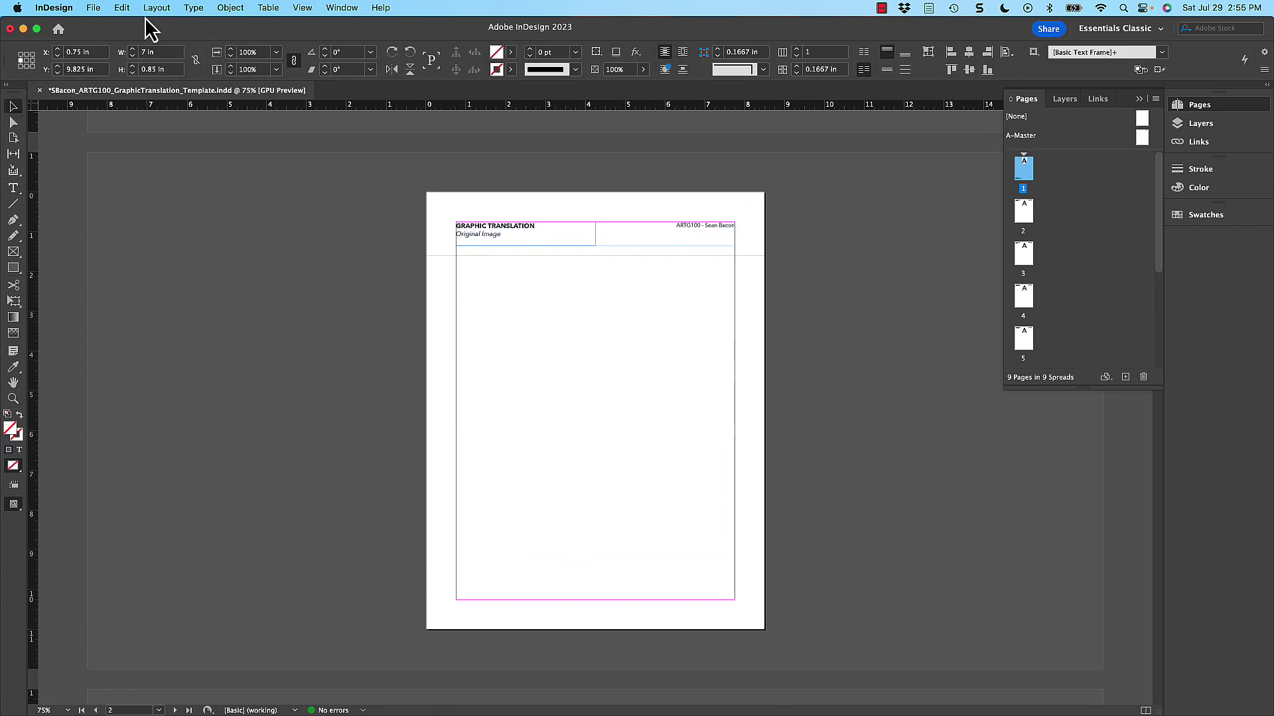
left_click(96, 8)
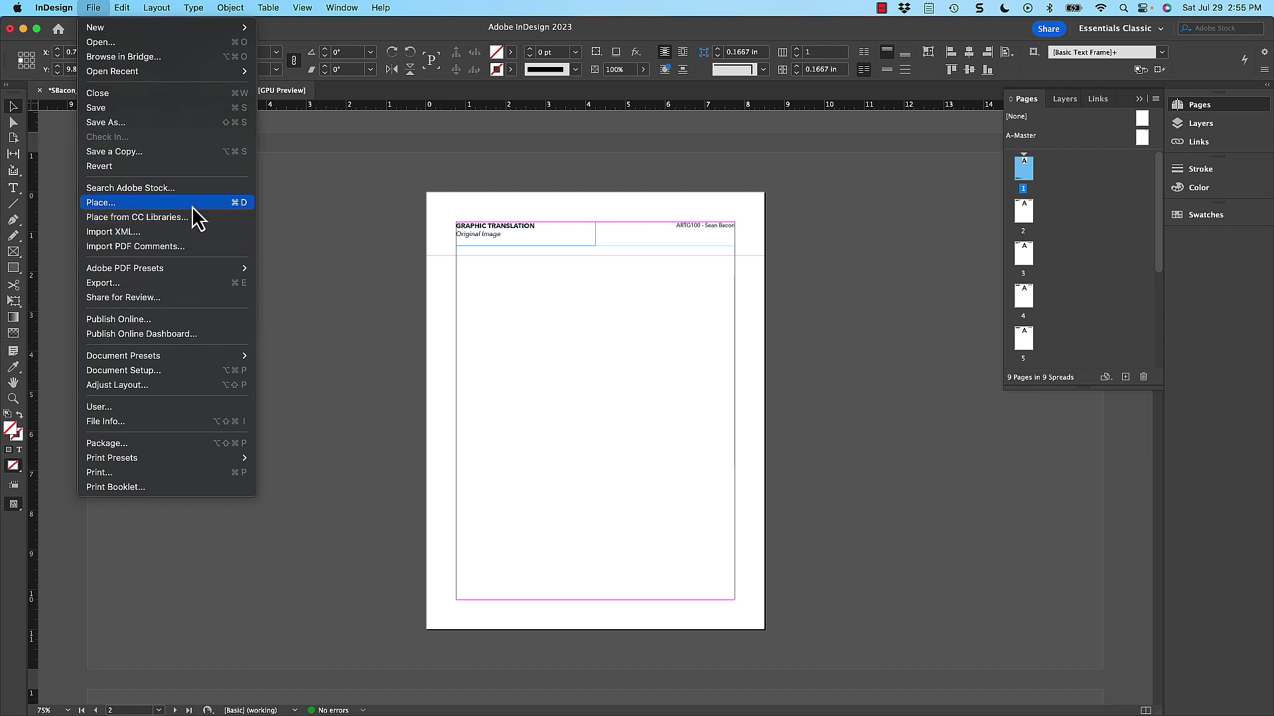
left_click(364, 254)
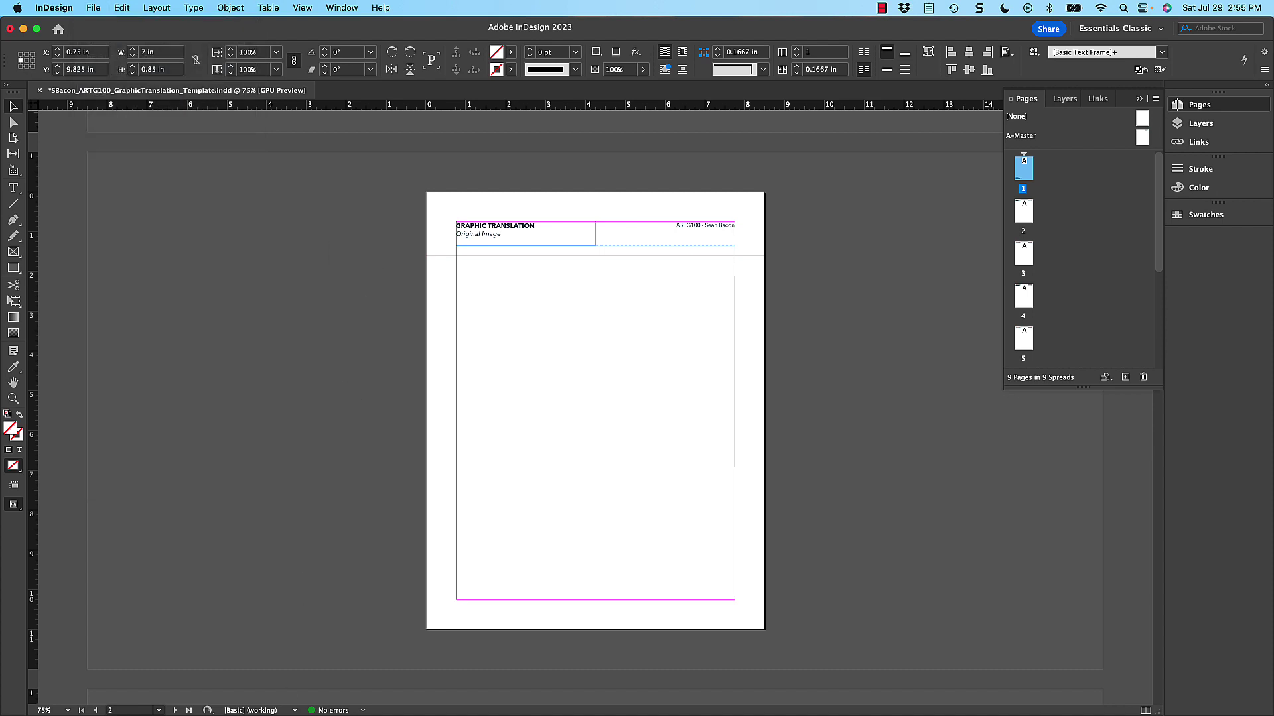
key("super+d")
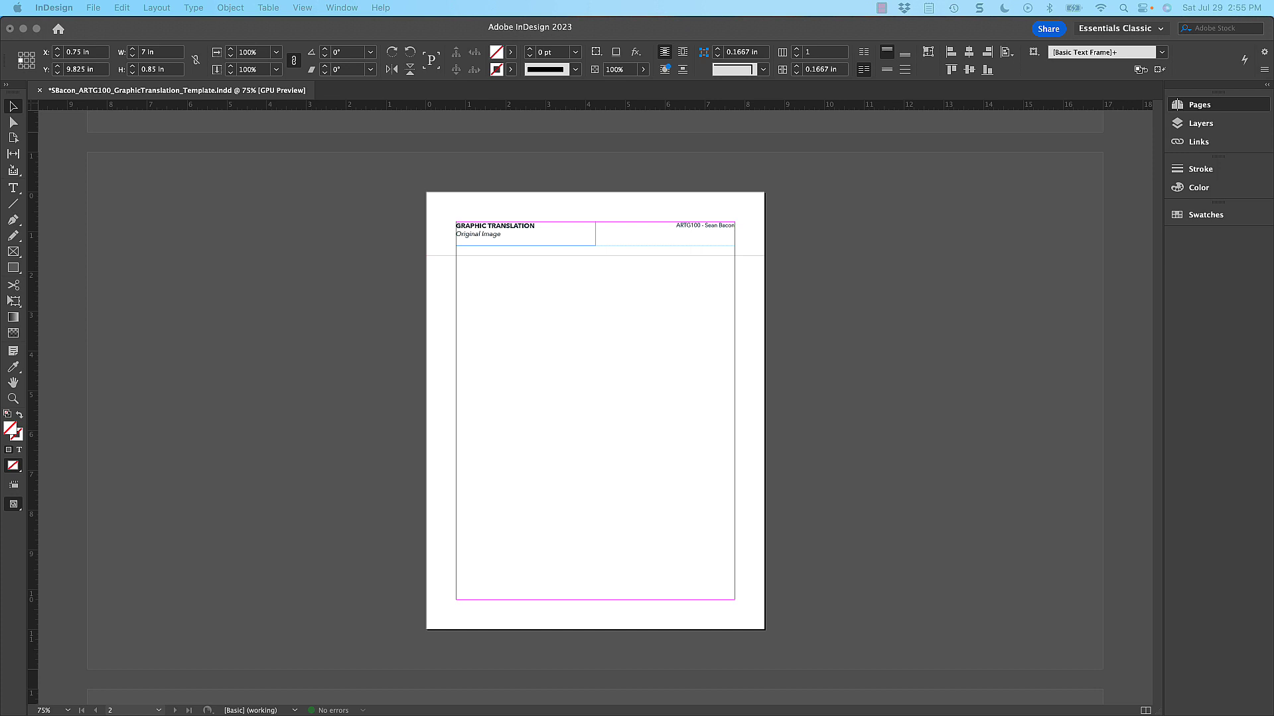
scroll(580, 396, "down", 2)
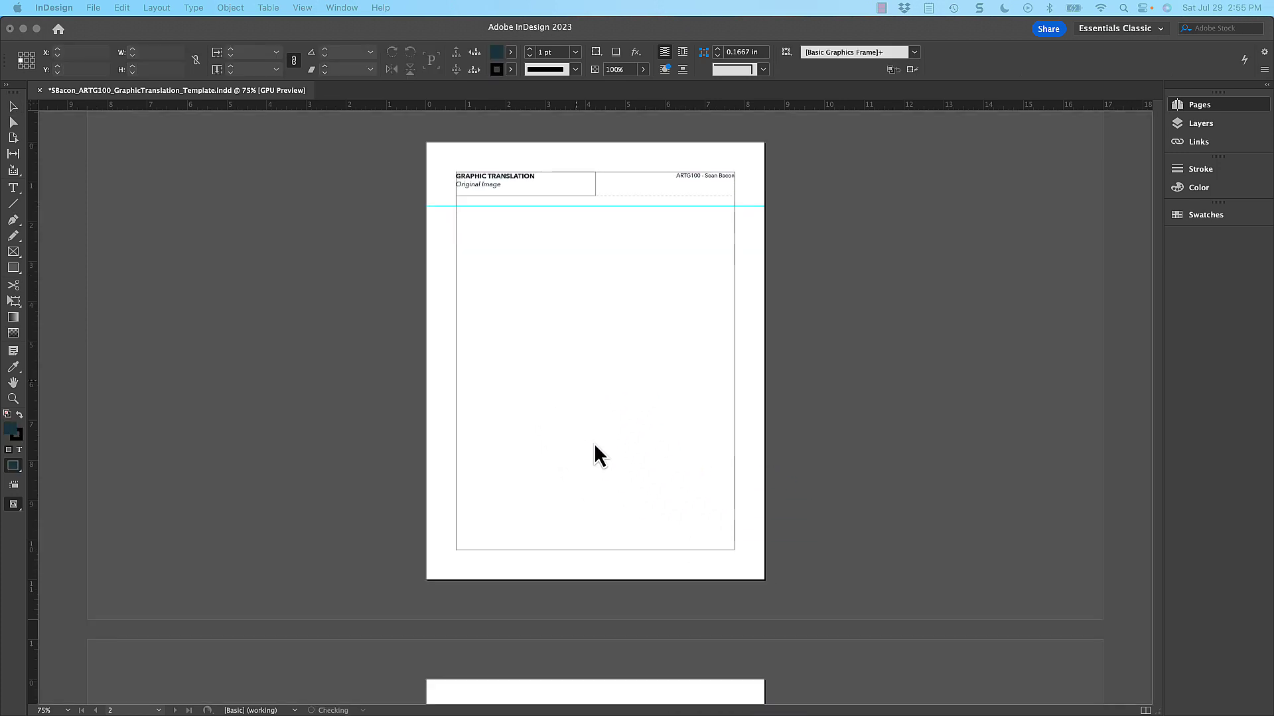
left_click(558, 307)
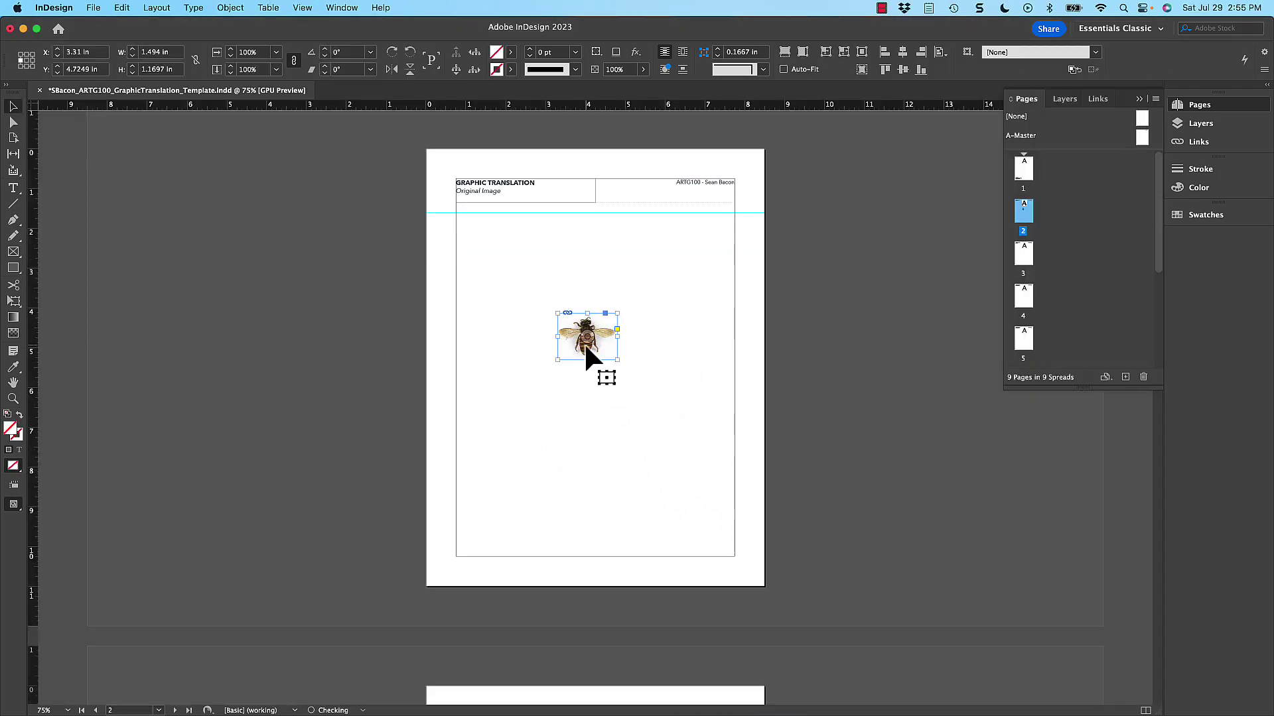
- Try enlarging the bee photo with a corner handle, undoing the extra enlargement
left_click_drag(585, 346, 635, 394)
key("super+z")
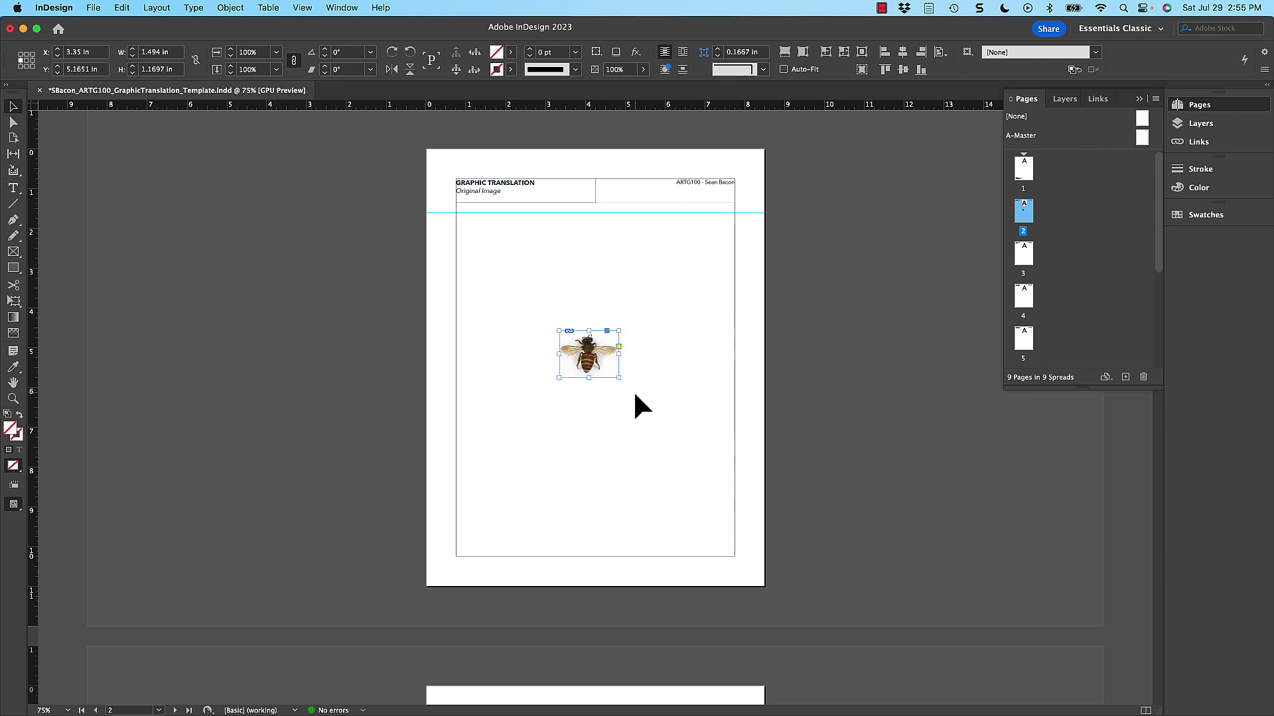
left_click_drag(619, 378, 645, 407)
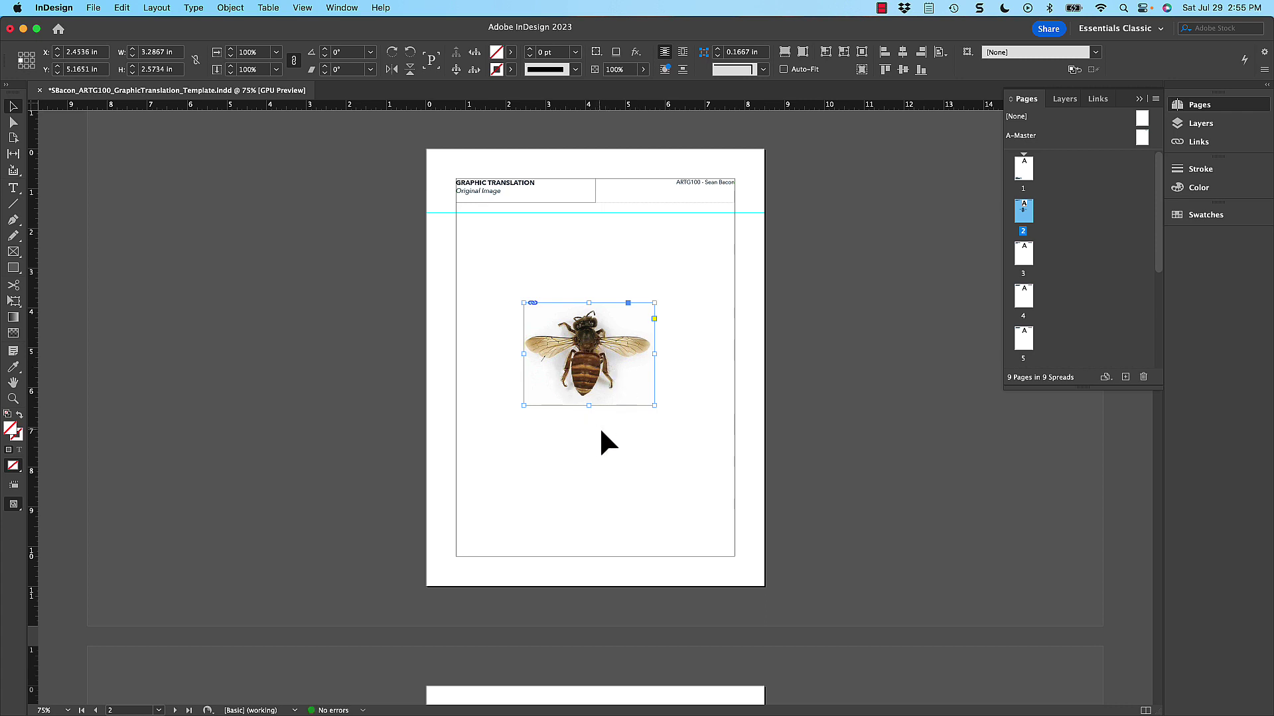
left_click(601, 428)
left_click(624, 392)
left_click_drag(654, 410, 701, 456)
key("super+z")
left_click(651, 459)
left_click(600, 366)
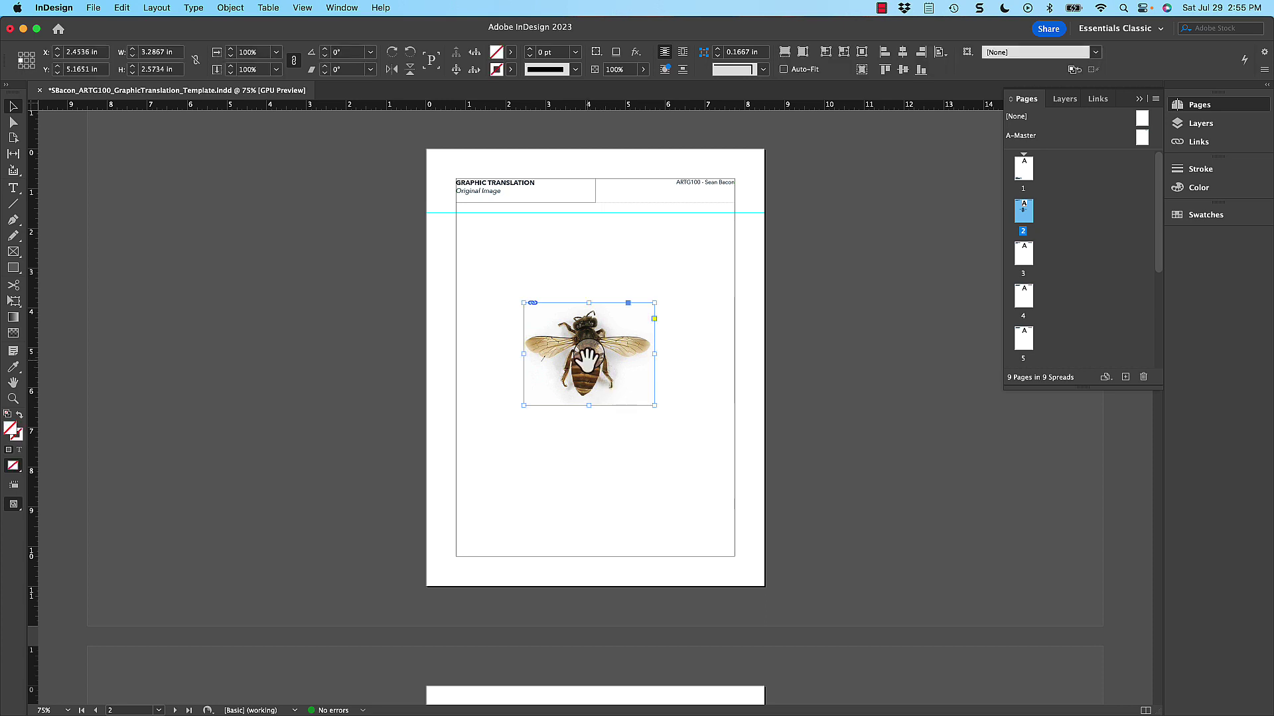
- Try a 200% horizontal scale, undo it, and nudge the photo slightly lower
left_click(259, 57)
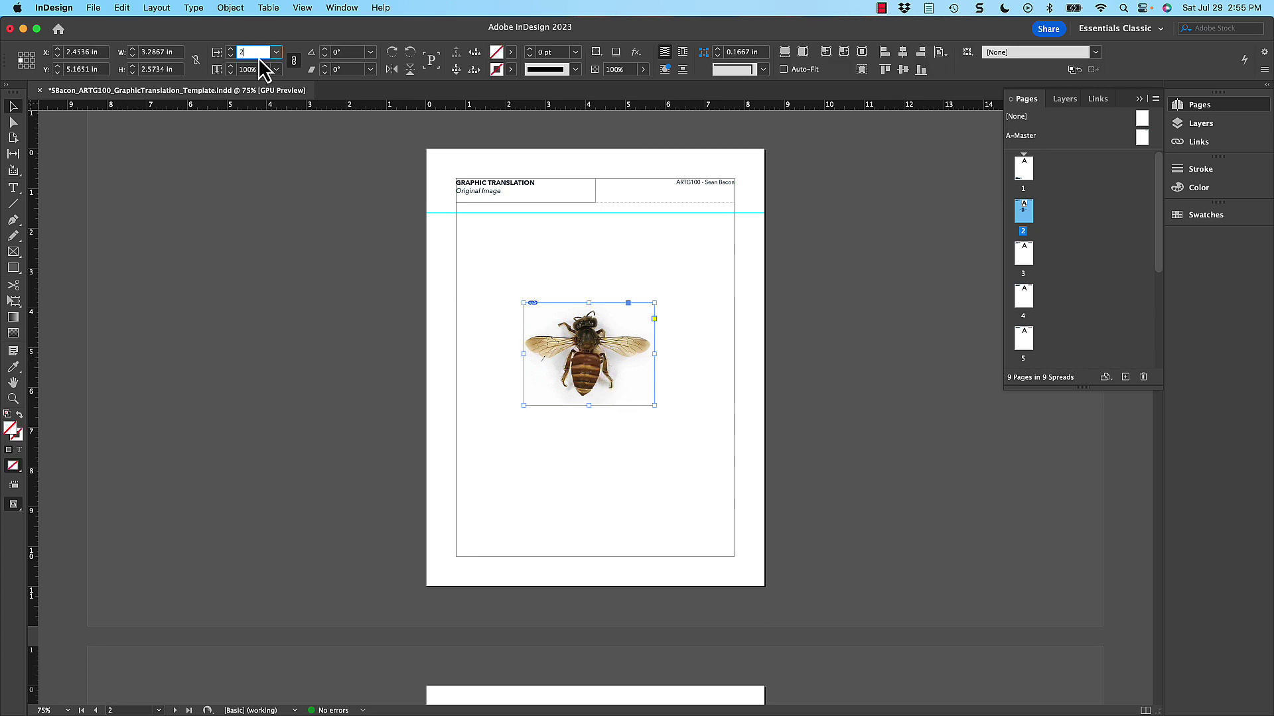
type("200")
key("Return")
key("super+z")
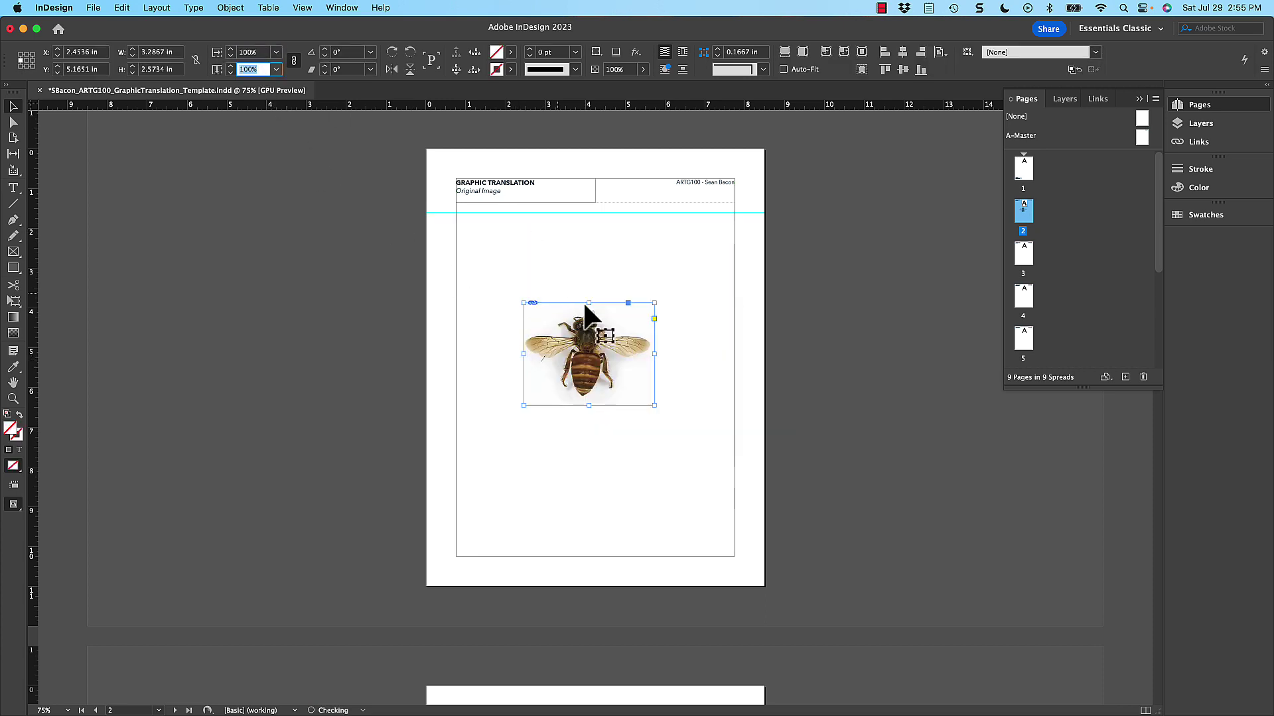
key("super+shift+a")
left_click_drag(611, 361, 612, 372)
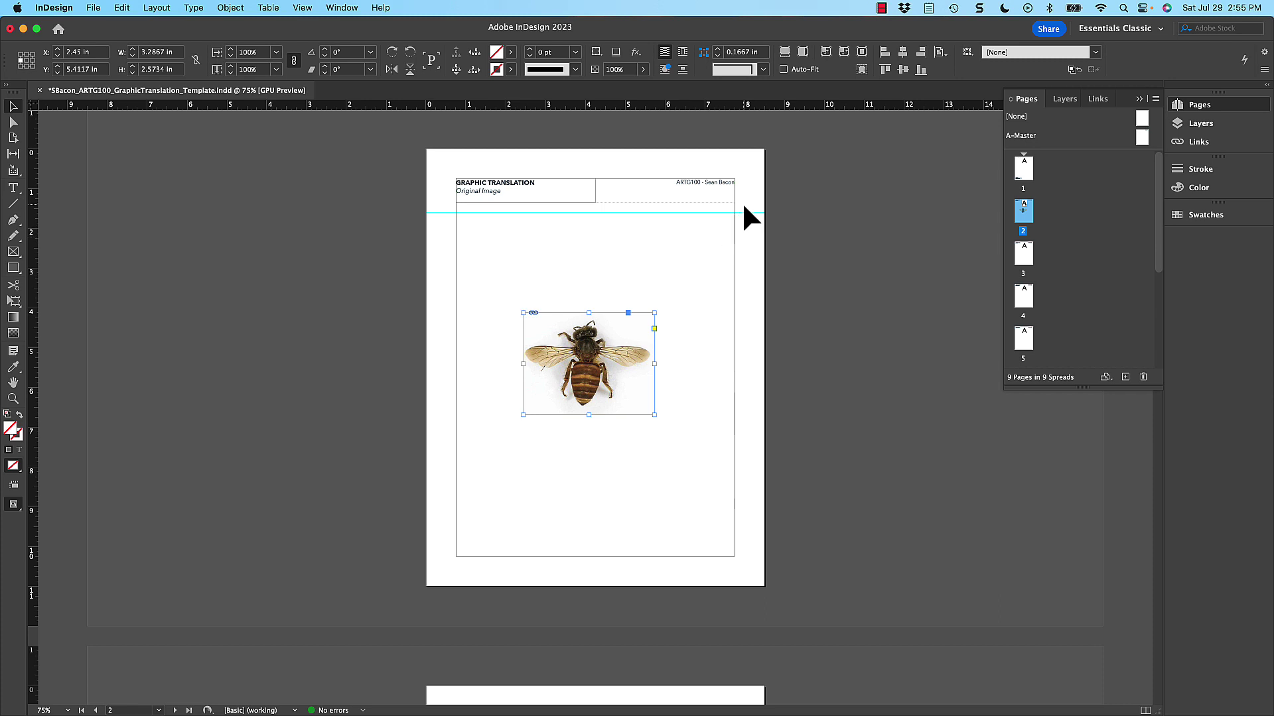
- Centre the bee photo horizontally relative to the page
left_click(940, 52)
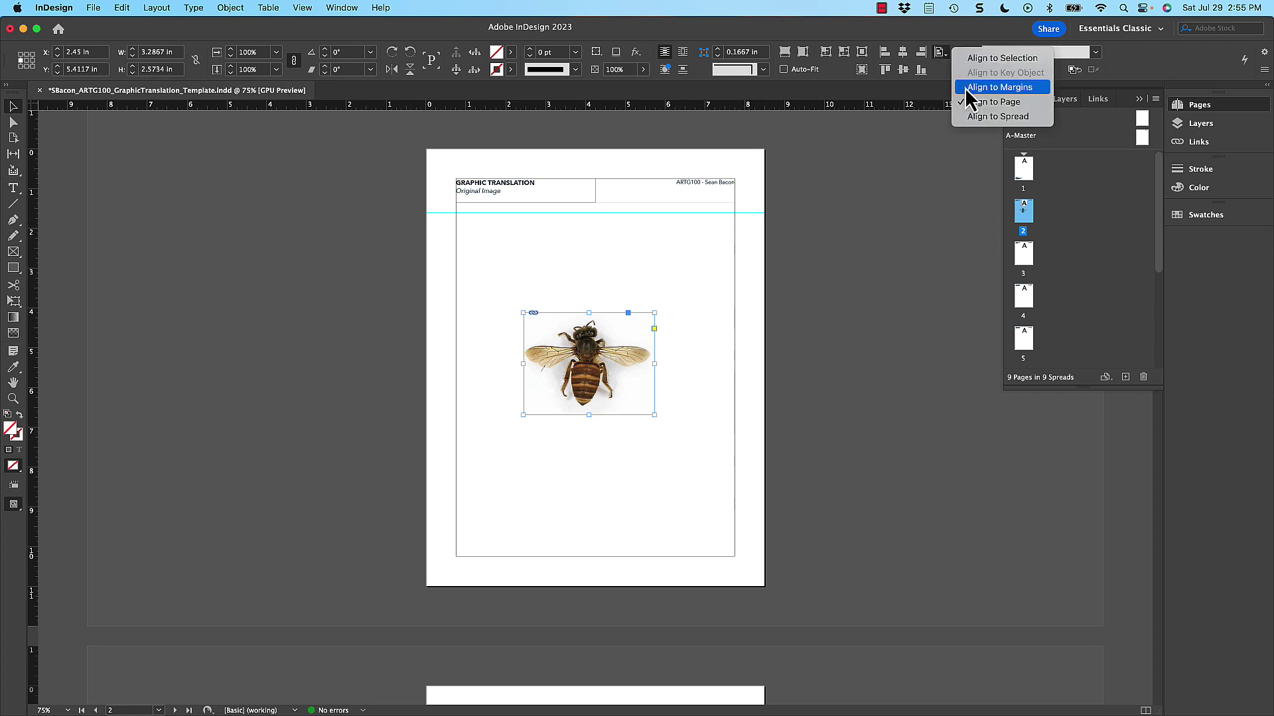
left_click(970, 108)
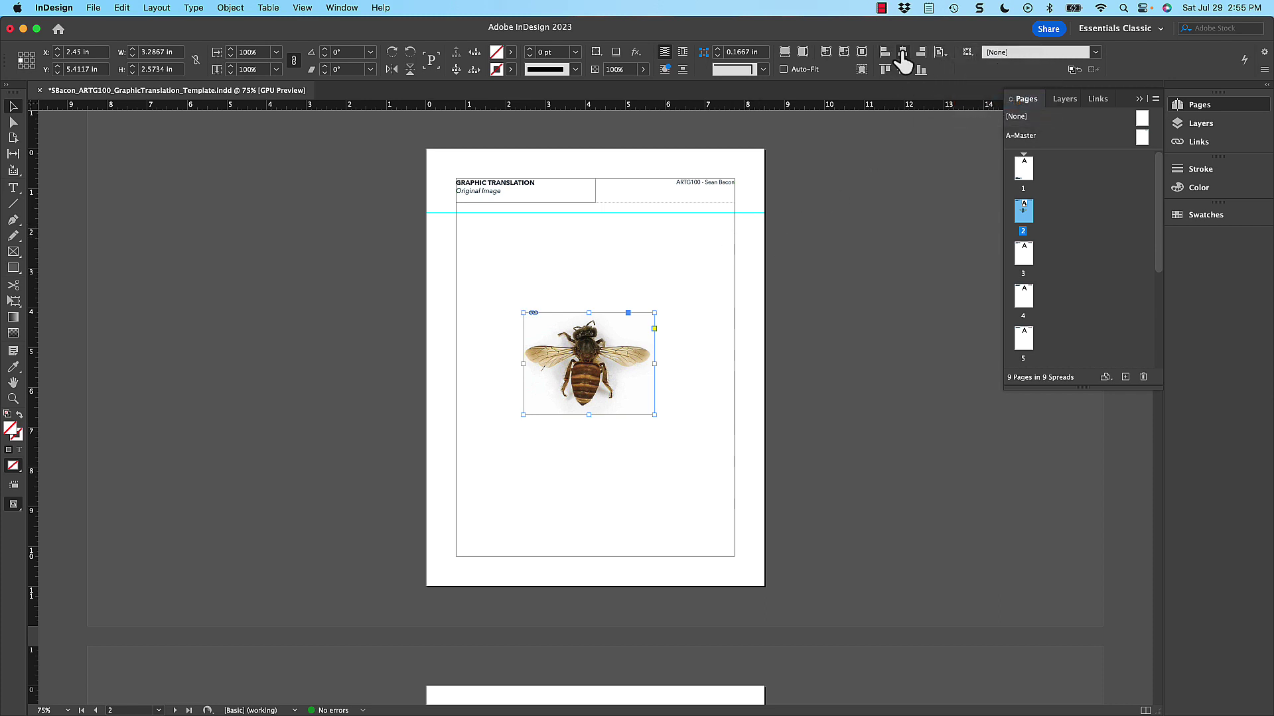
left_click(903, 52)
left_click(750, 454)
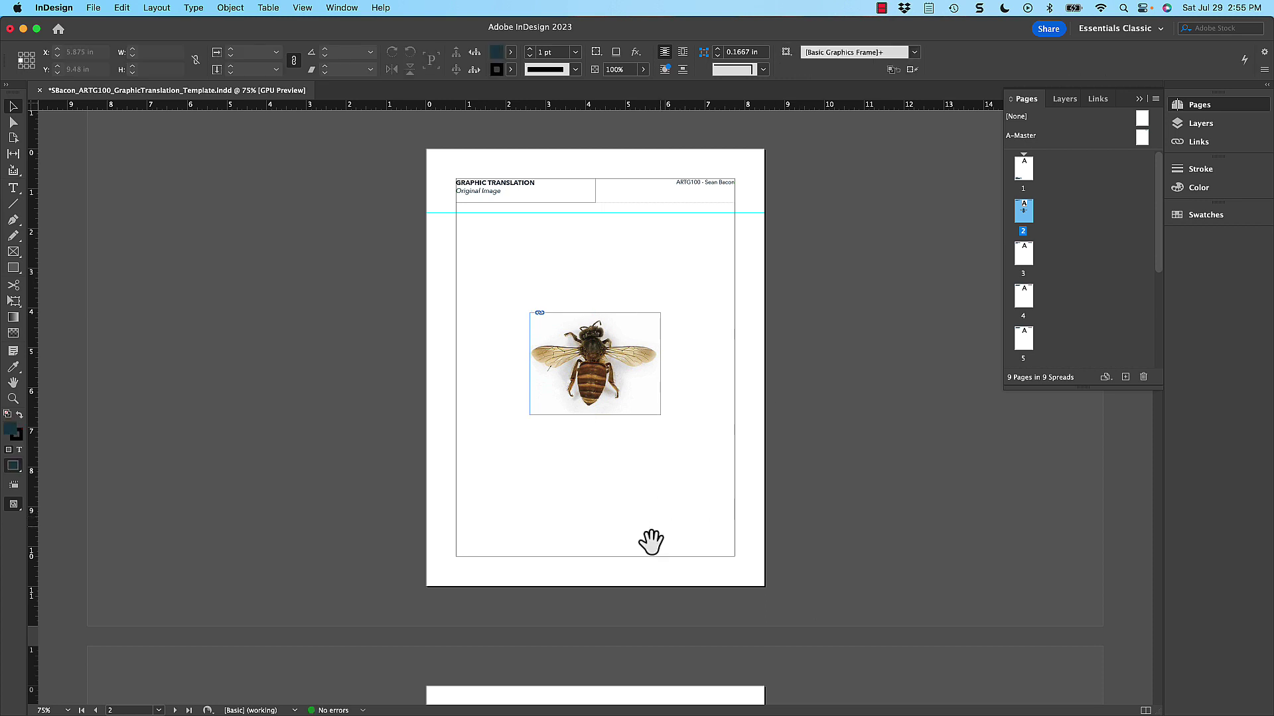
left_click_drag(651, 542, 605, 253)
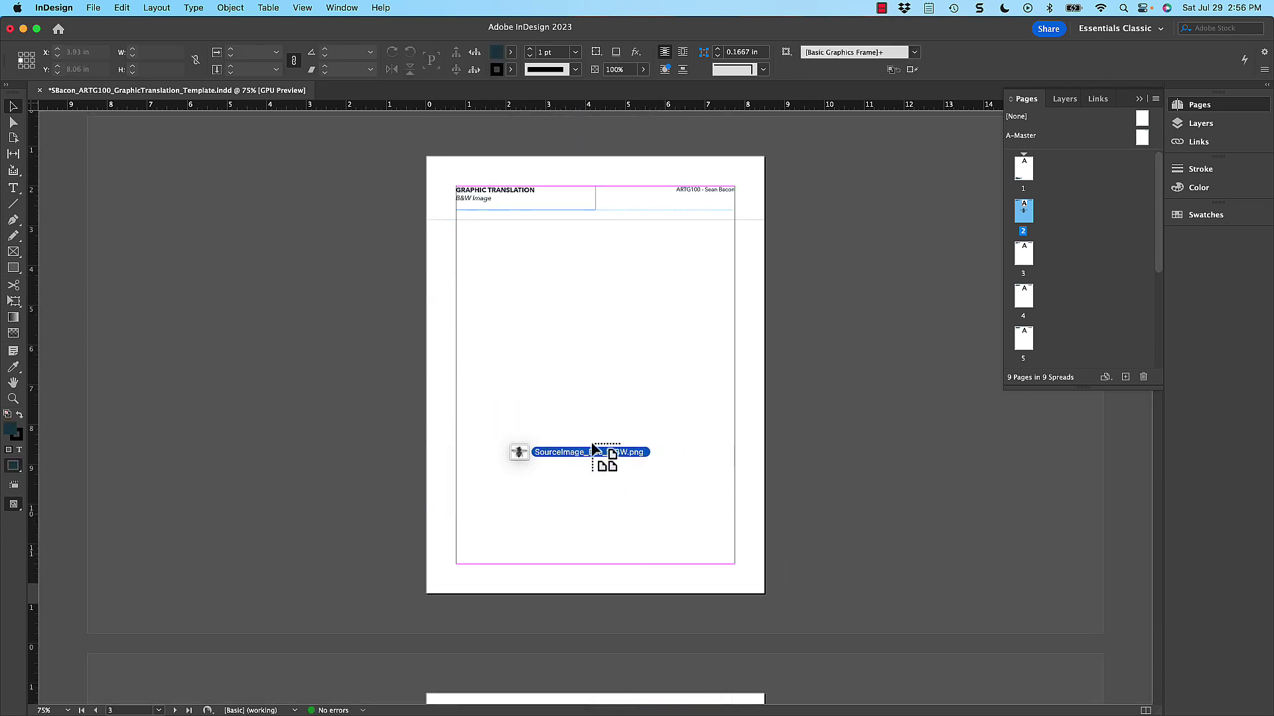
- Centre the bee image on page 3 both ways, scale it to 200%, and re-centre it
scroll(596, 413, "down", 2)
left_click_drag(606, 451, 560, 283)
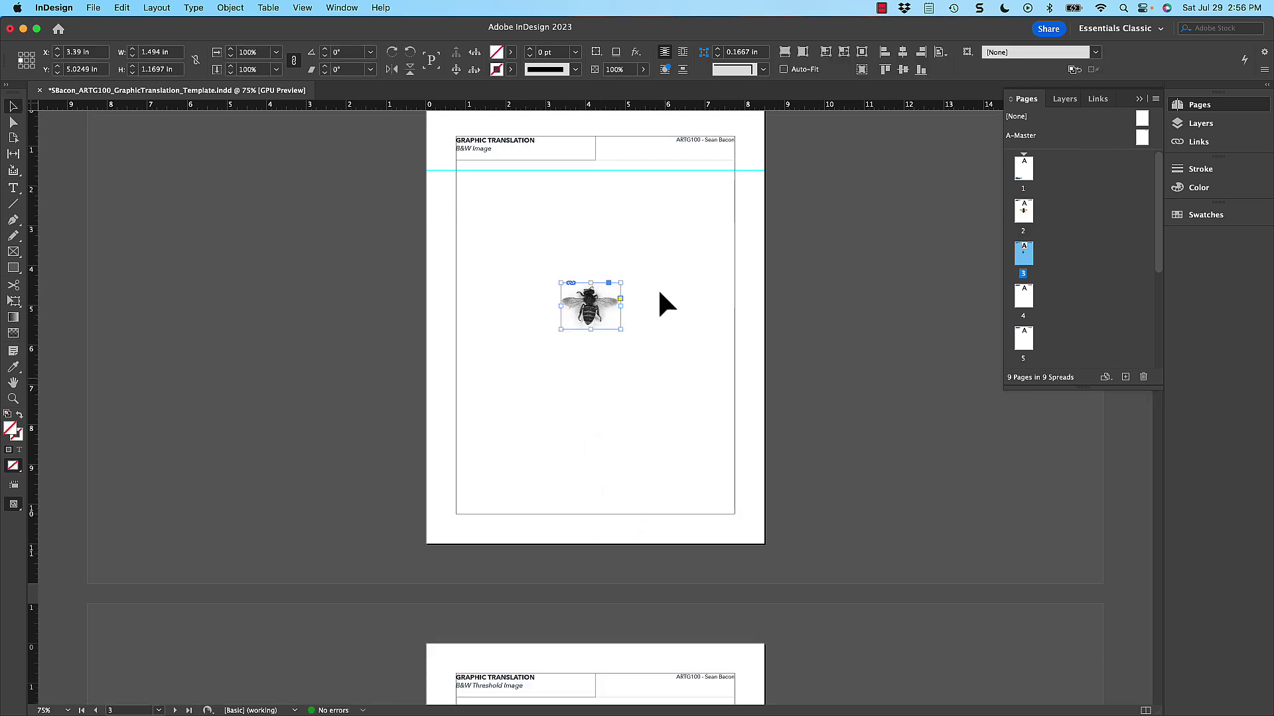
left_click(902, 52)
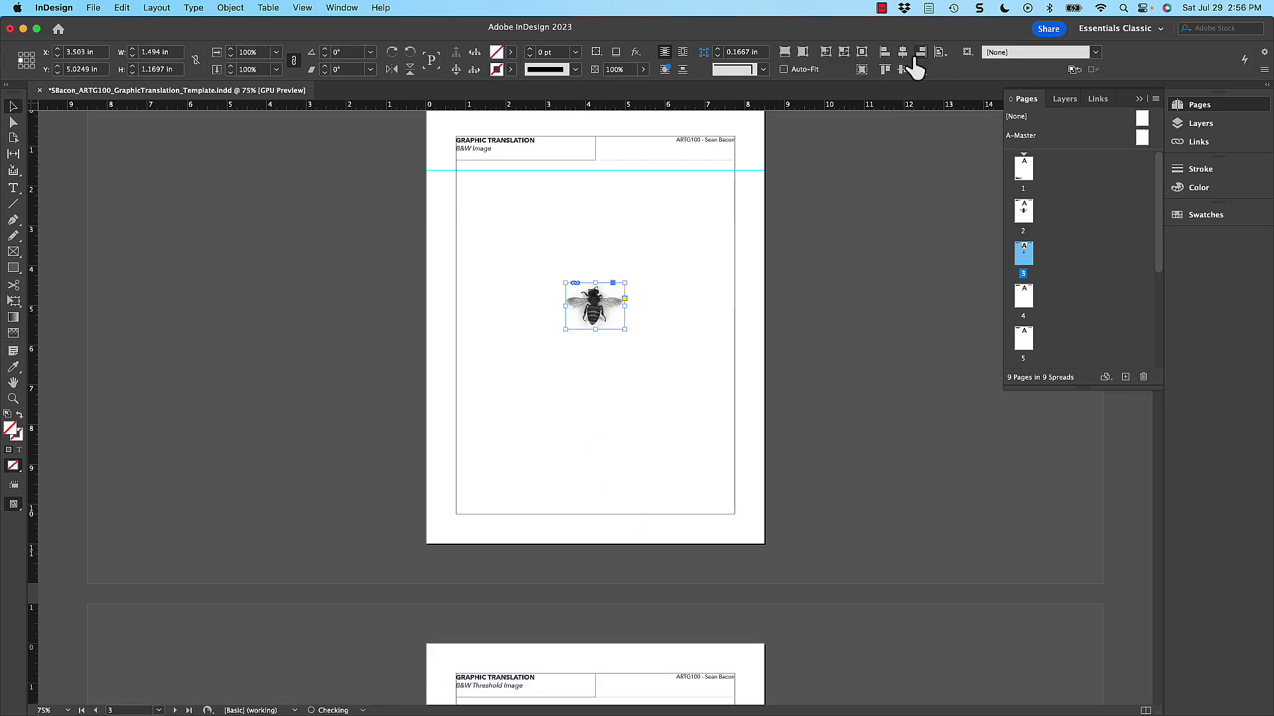
left_click(903, 70)
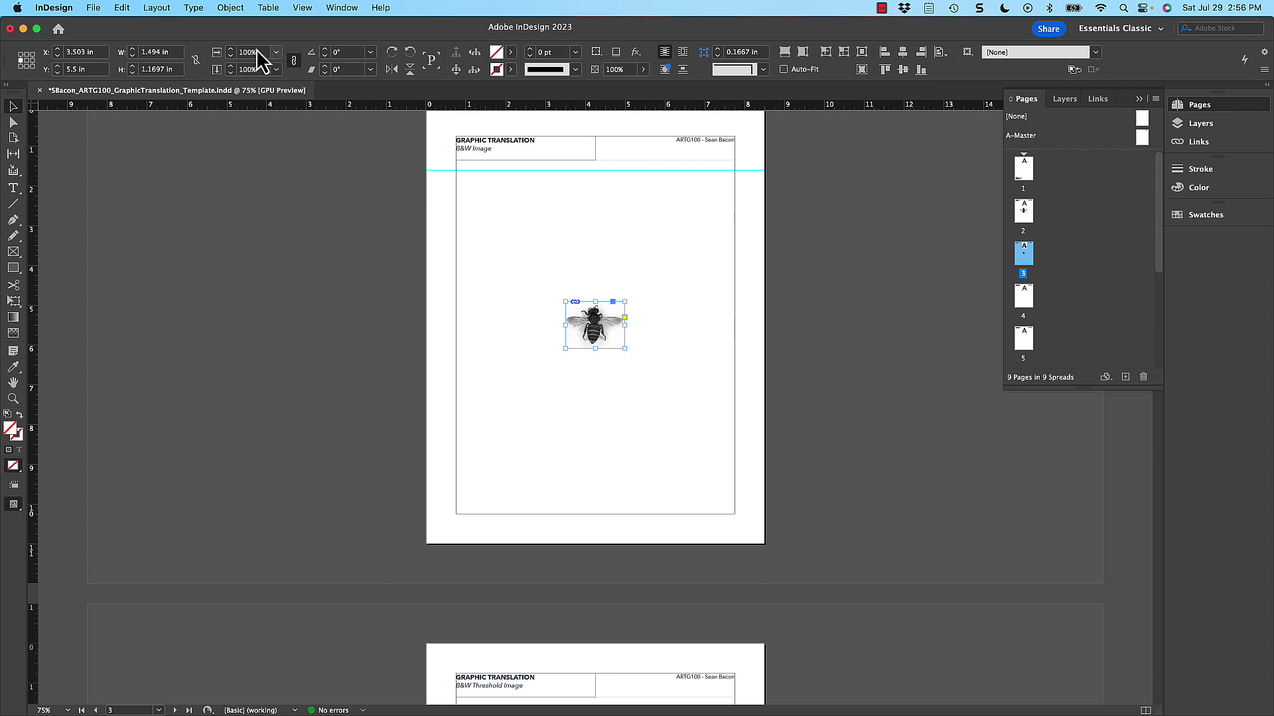
type("200")
key("Return")
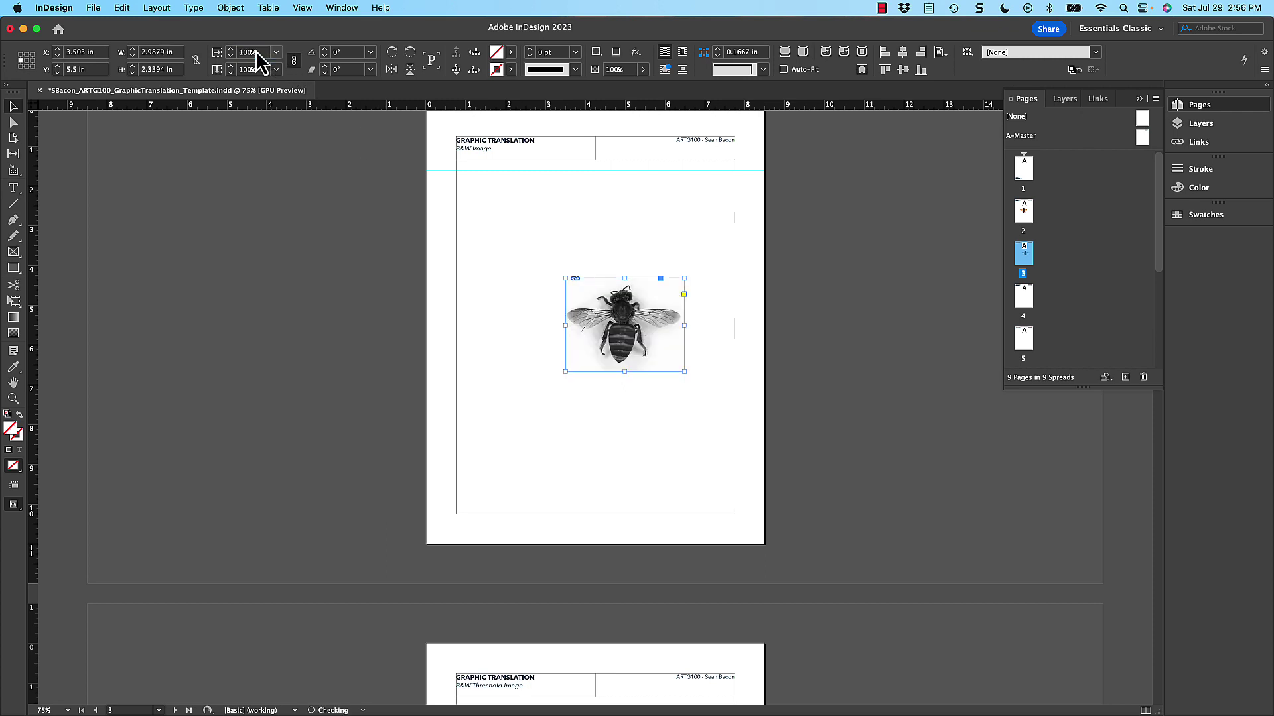
left_click(903, 52)
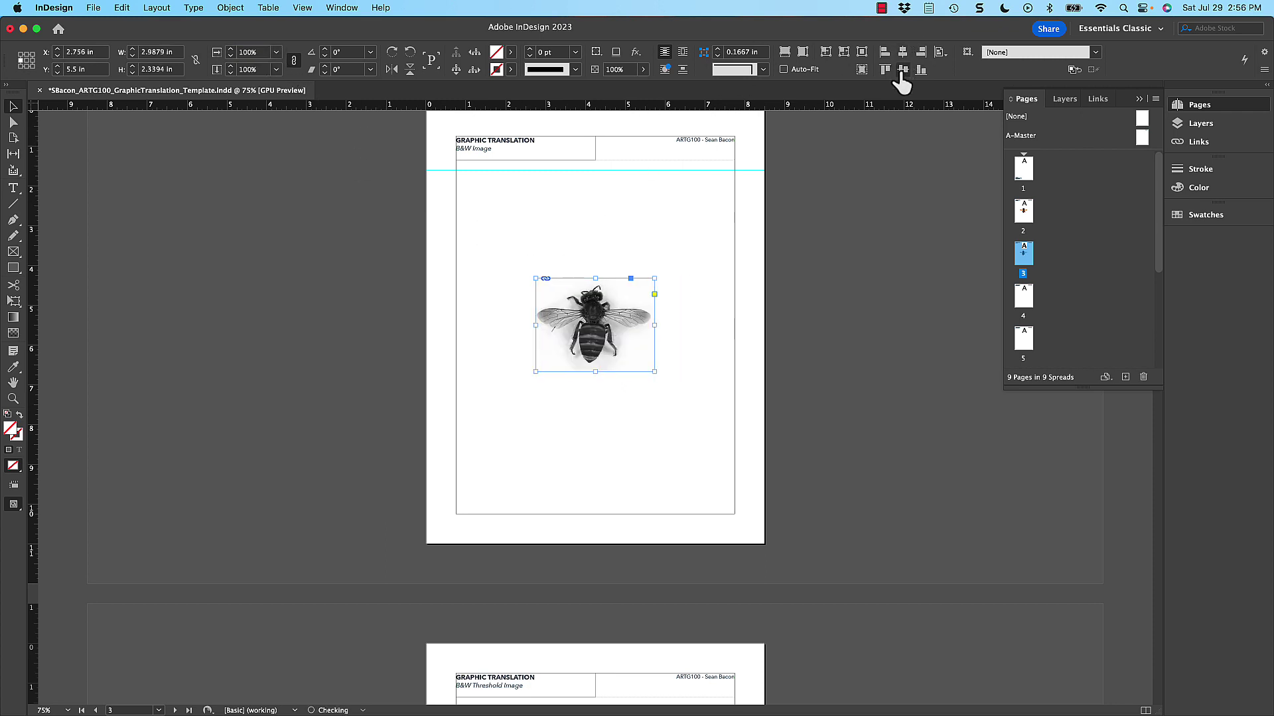
left_click(743, 237)
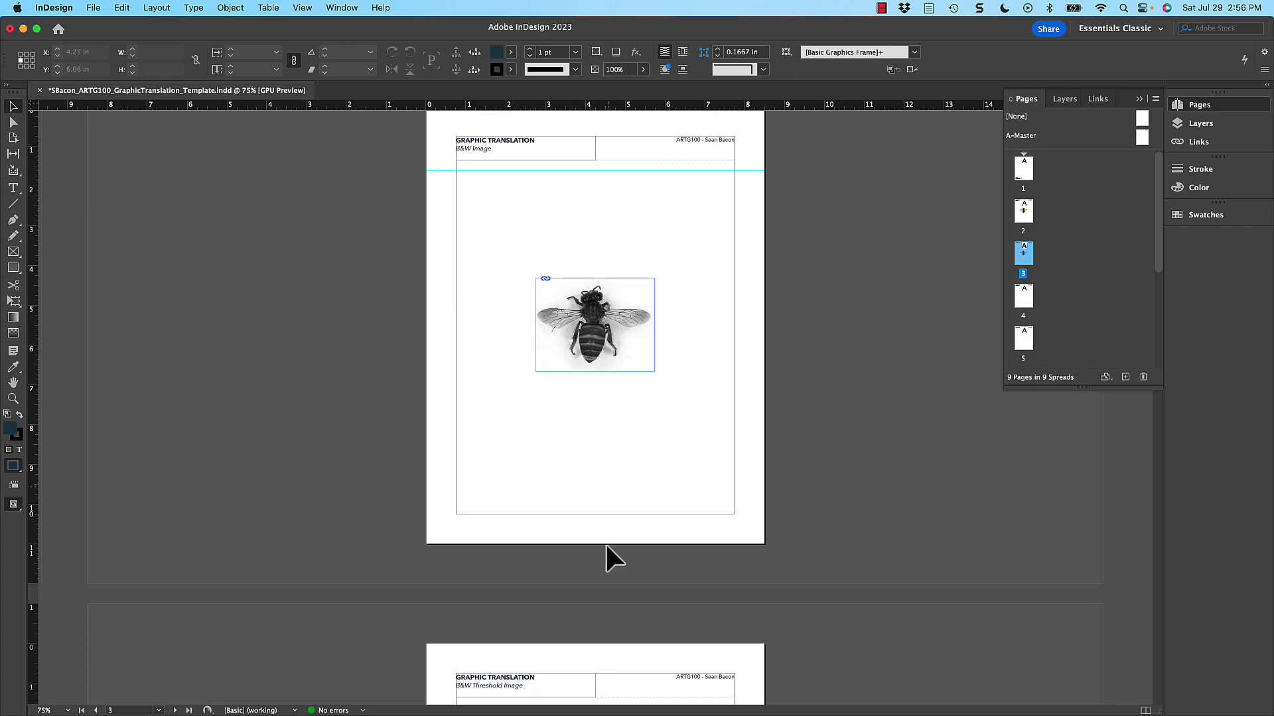
- Move down to page 4 and bring the black threshold bee onto it
scroll(563, 241, "down", 5)
scroll(589, 398, "up", 4)
scroll(663, 697, "up", 10)
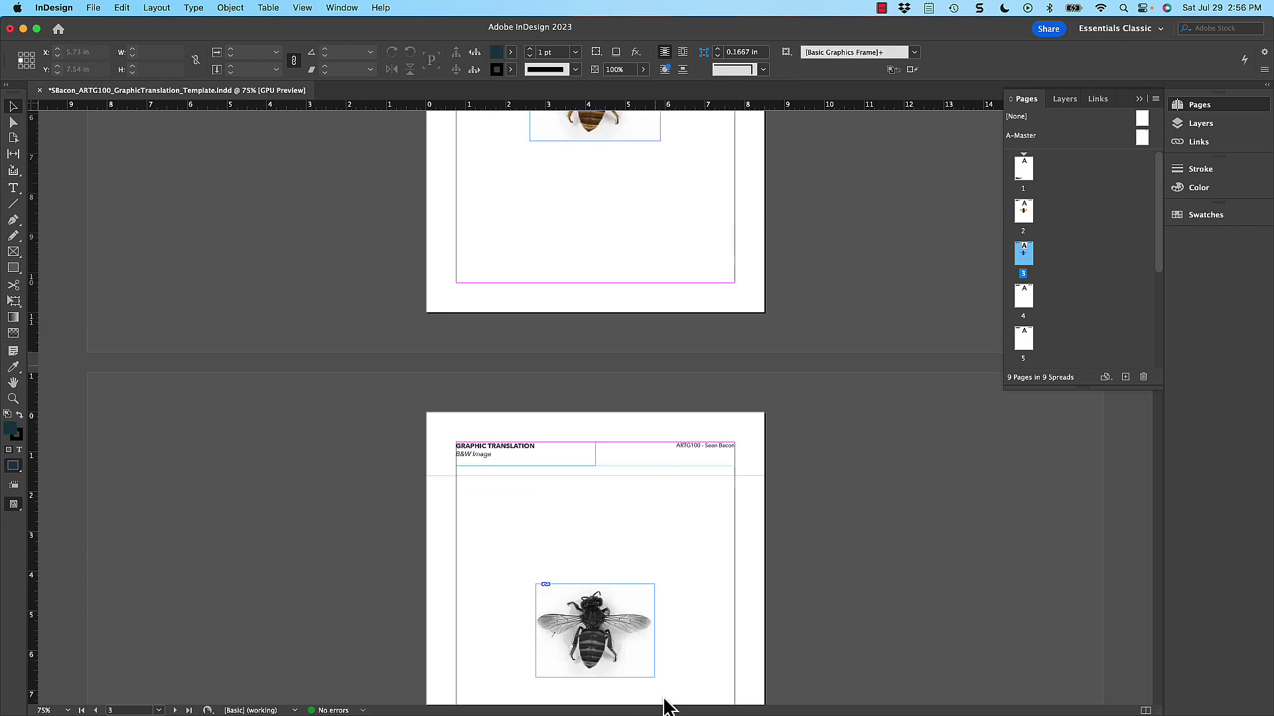
scroll(650, 605, "down", 11)
scroll(624, 505, "down", 5)
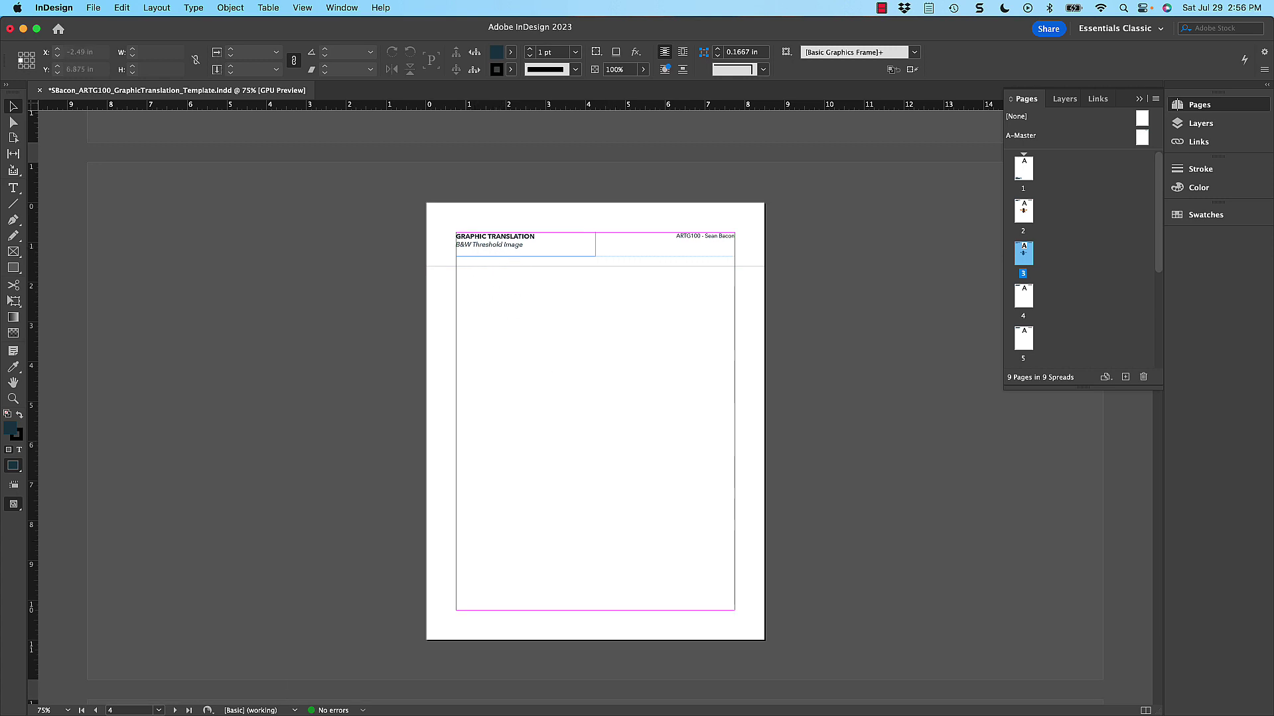
left_click_drag(805, 447, 662, 392)
scroll(662, 392, "down", 1)
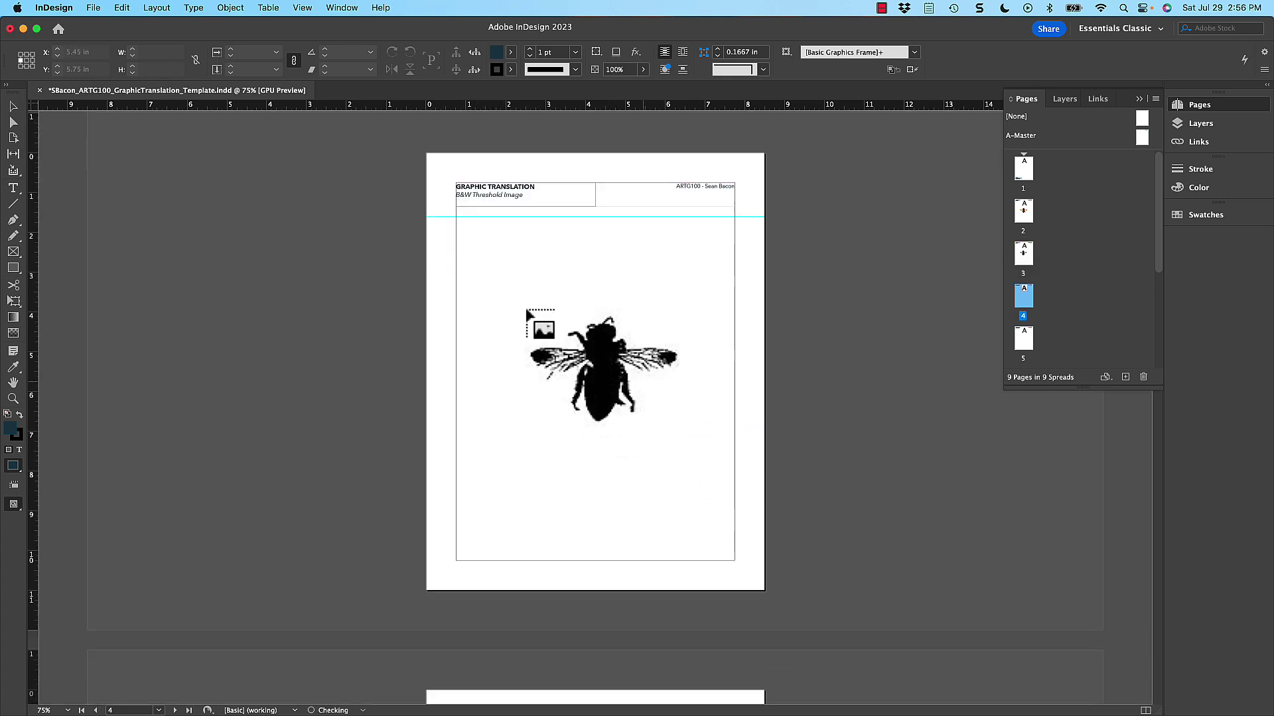
left_click_drag(510, 288, 510, 288)
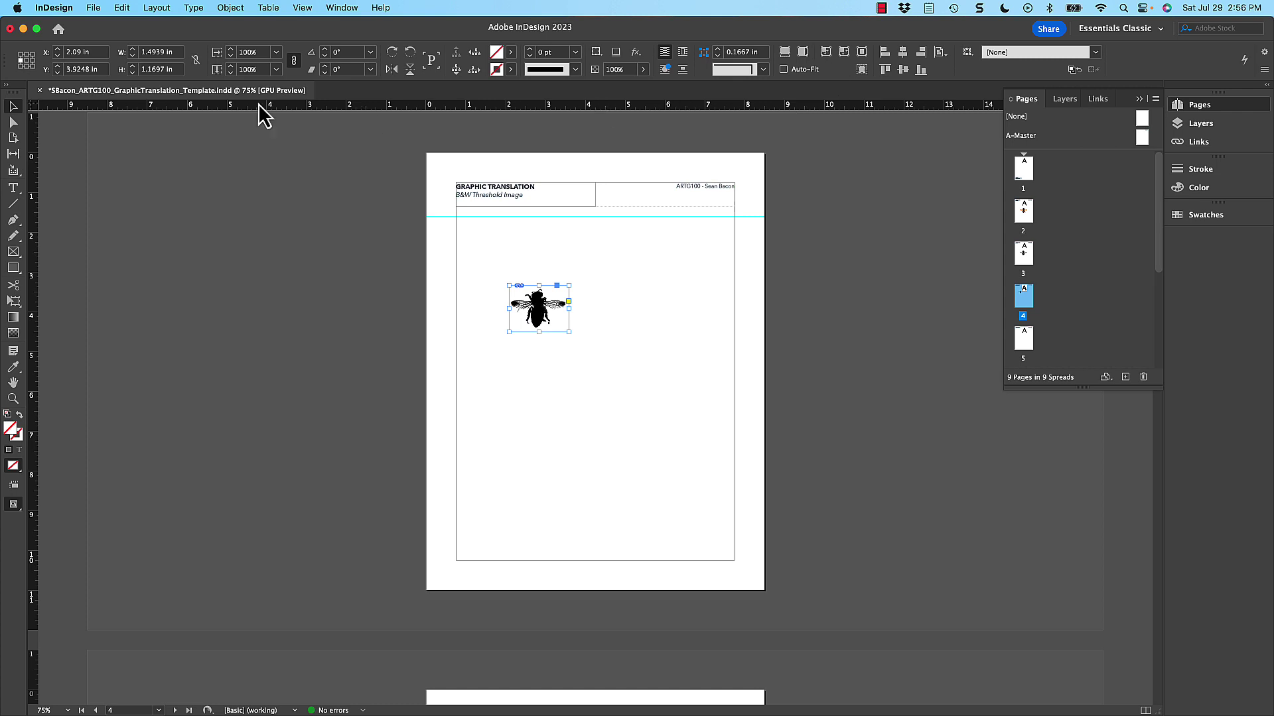
- Centre the threshold bee on page 4, use the centre reference point, and scale to 200%
left_click(902, 52)
left_click(903, 69)
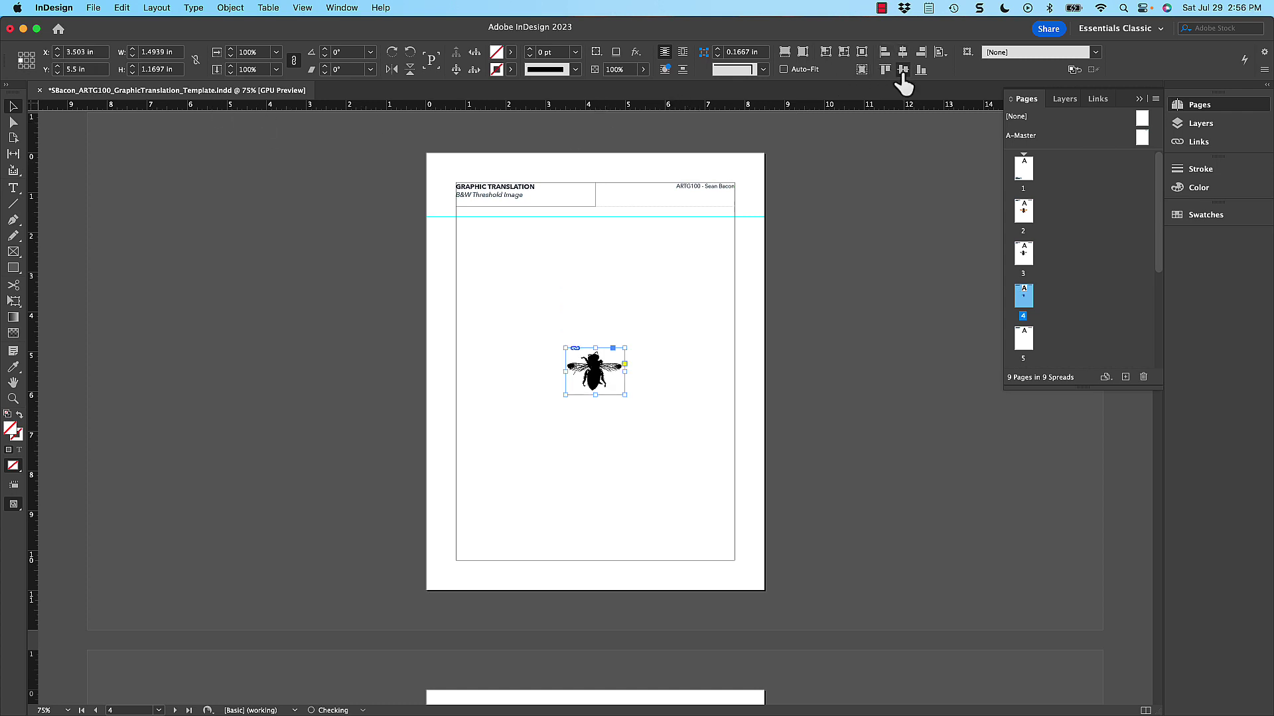
left_click(27, 61)
type("200")
key("Tab")
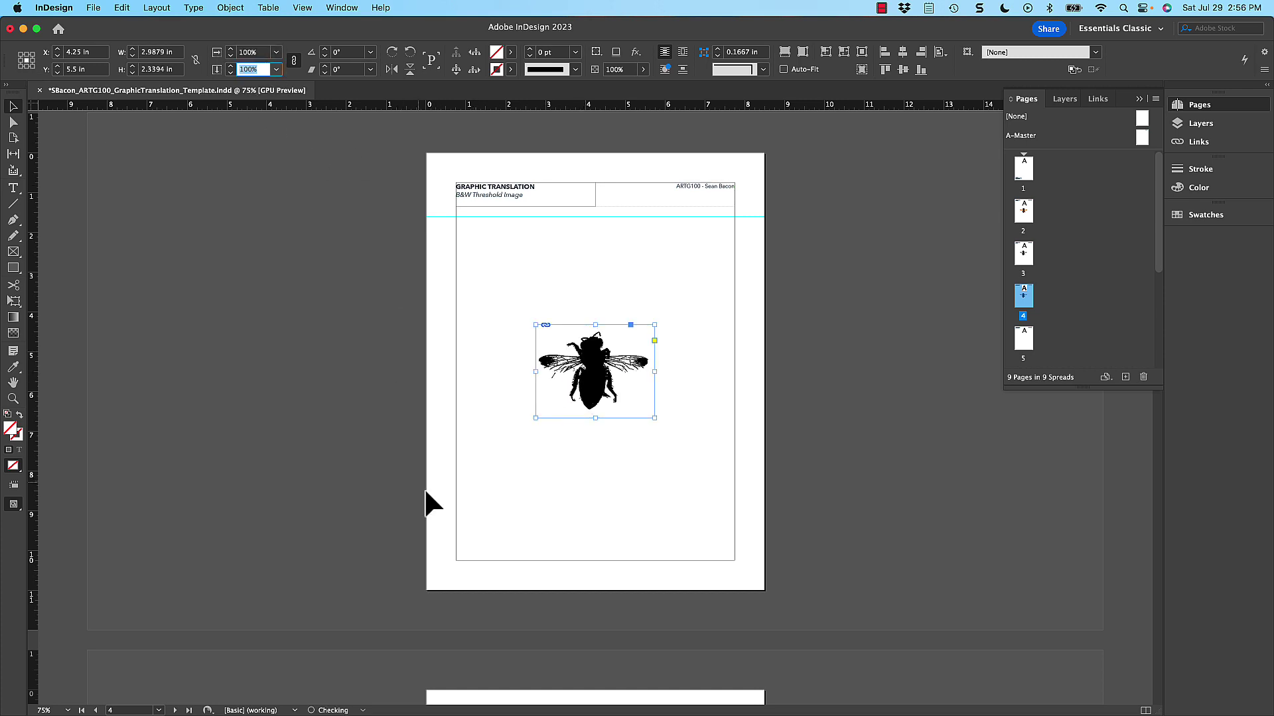
left_click(424, 488)
scroll(637, 603, "down", 10)
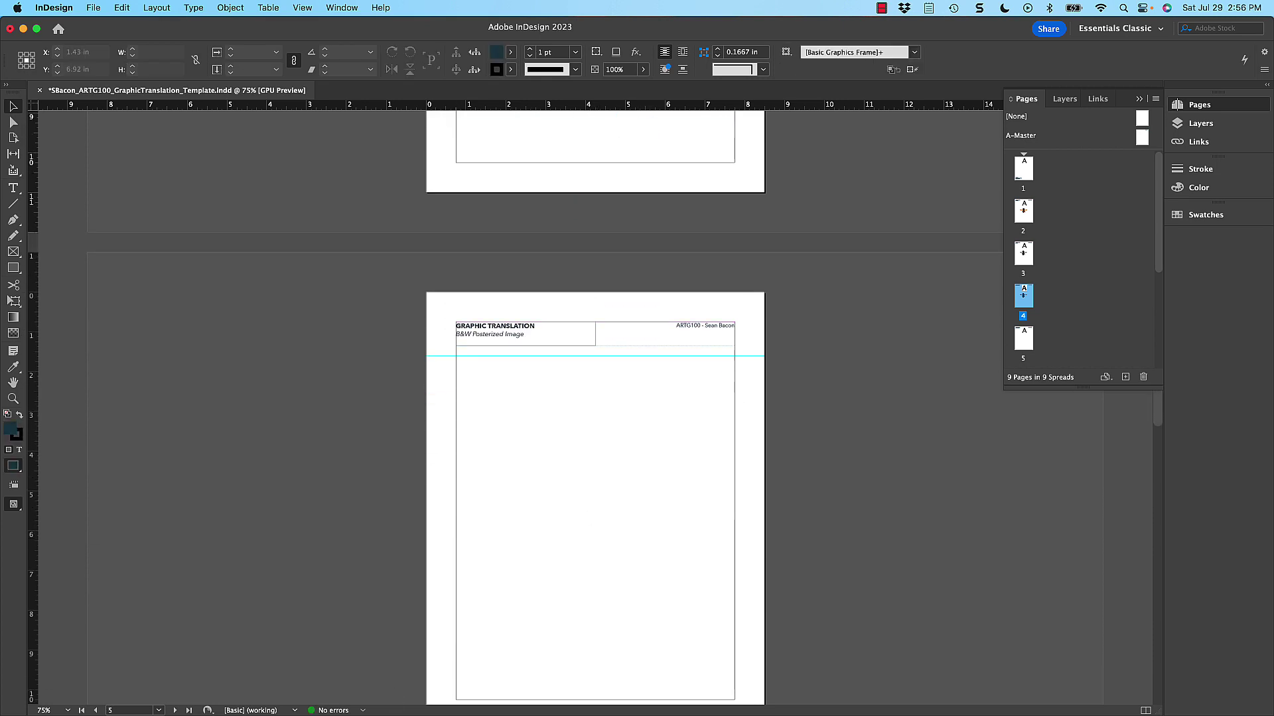
- Drag the posterized bee onto page 5, centre it vertically, and scale it to 200%
left_click_drag(782, 715, 573, 422)
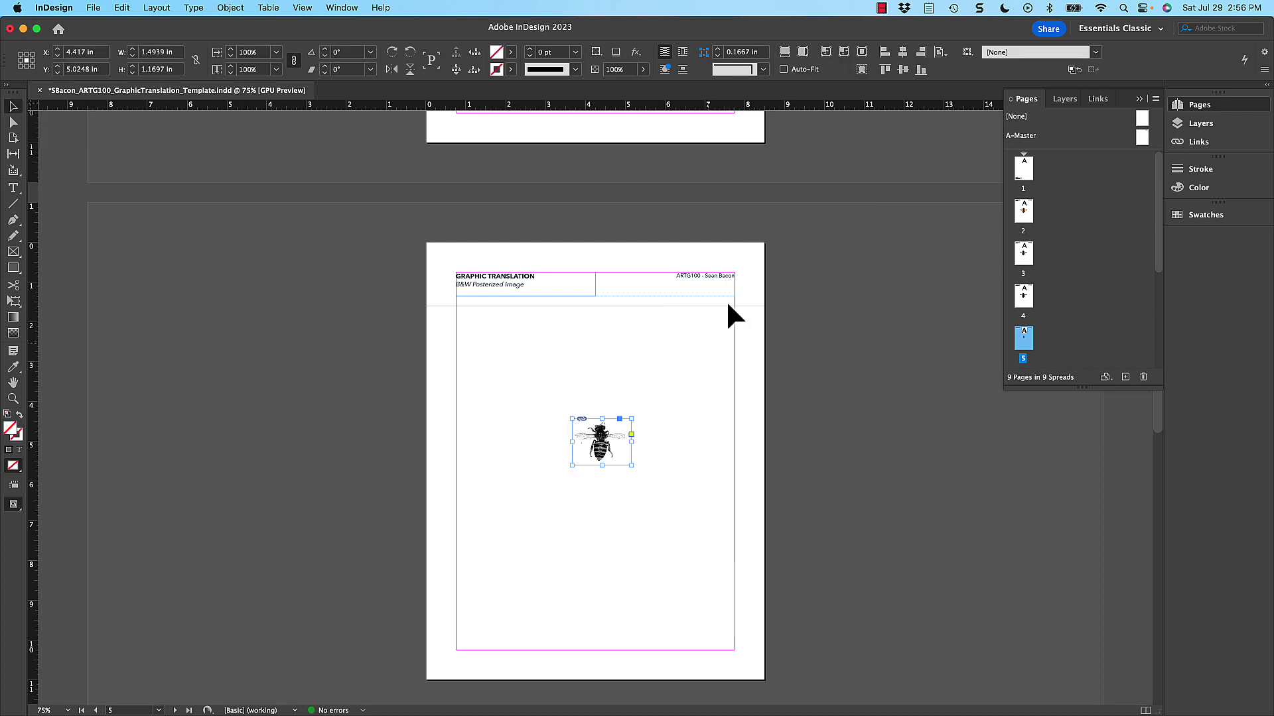
left_click(903, 71)
left_click(254, 51)
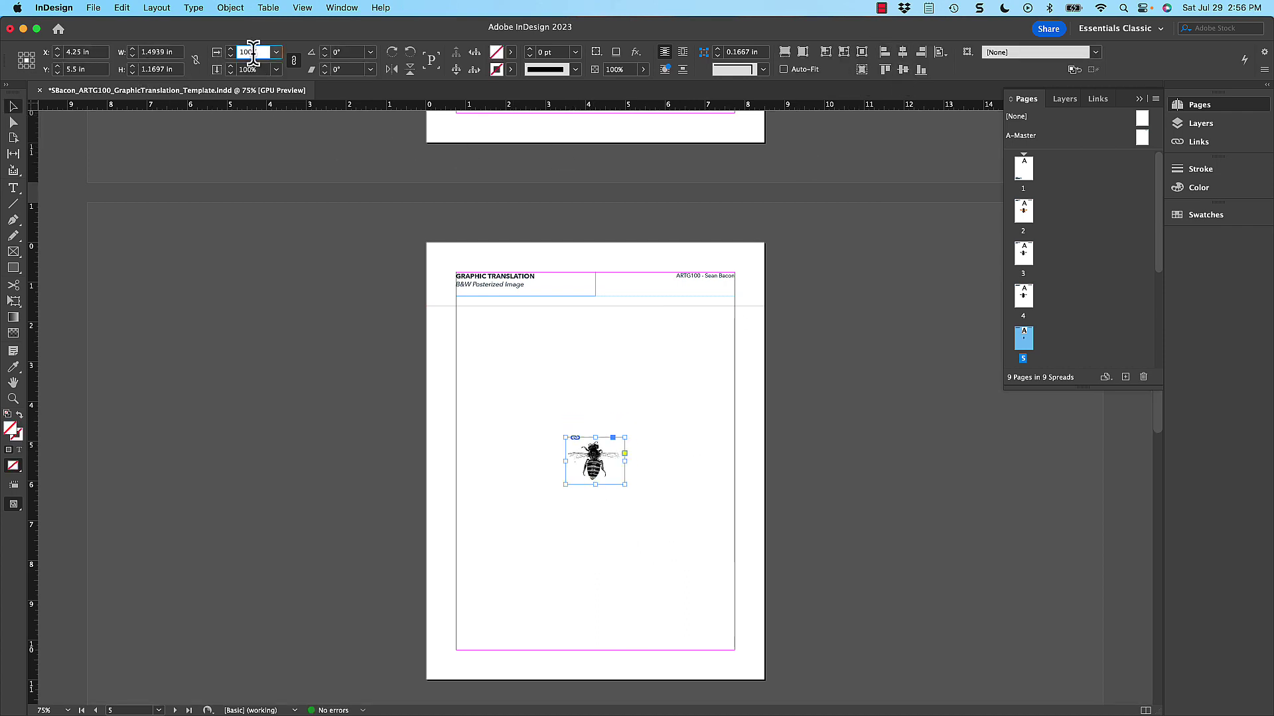
double_click(254, 50)
key("Return")
left_click(489, 435)
scroll(697, 465, "up", 8)
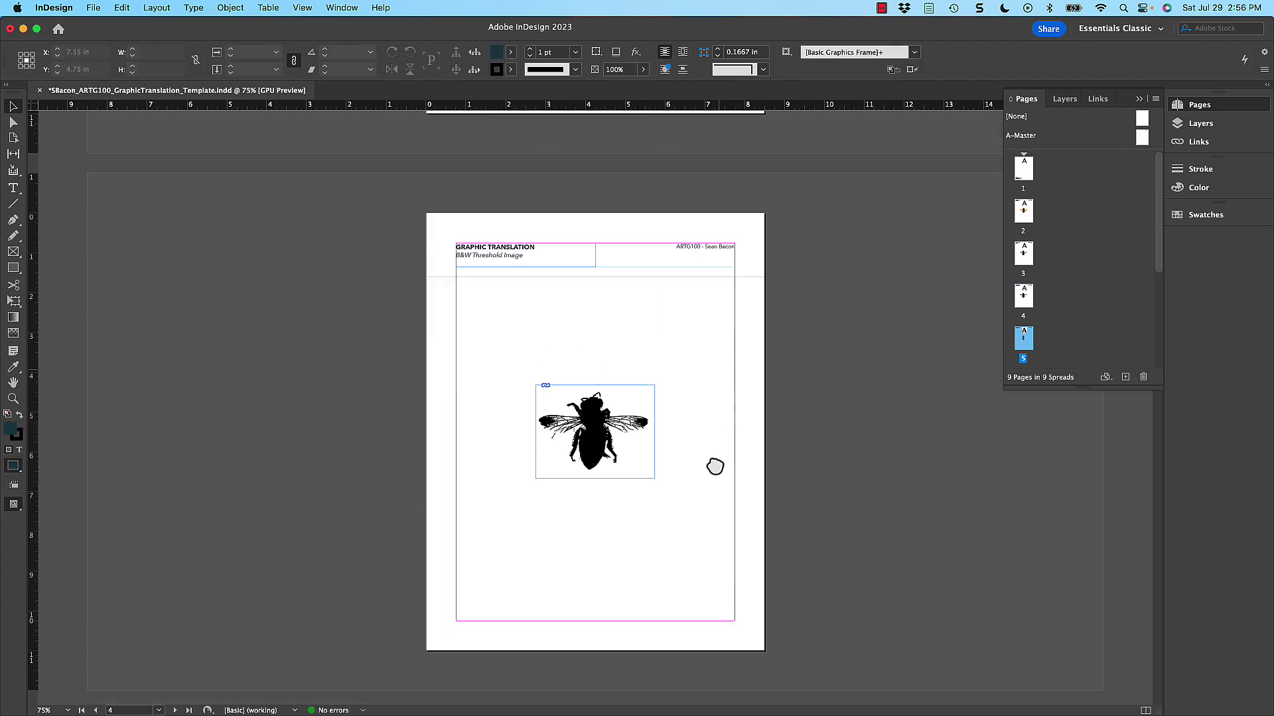
scroll(676, 486, "down", 10)
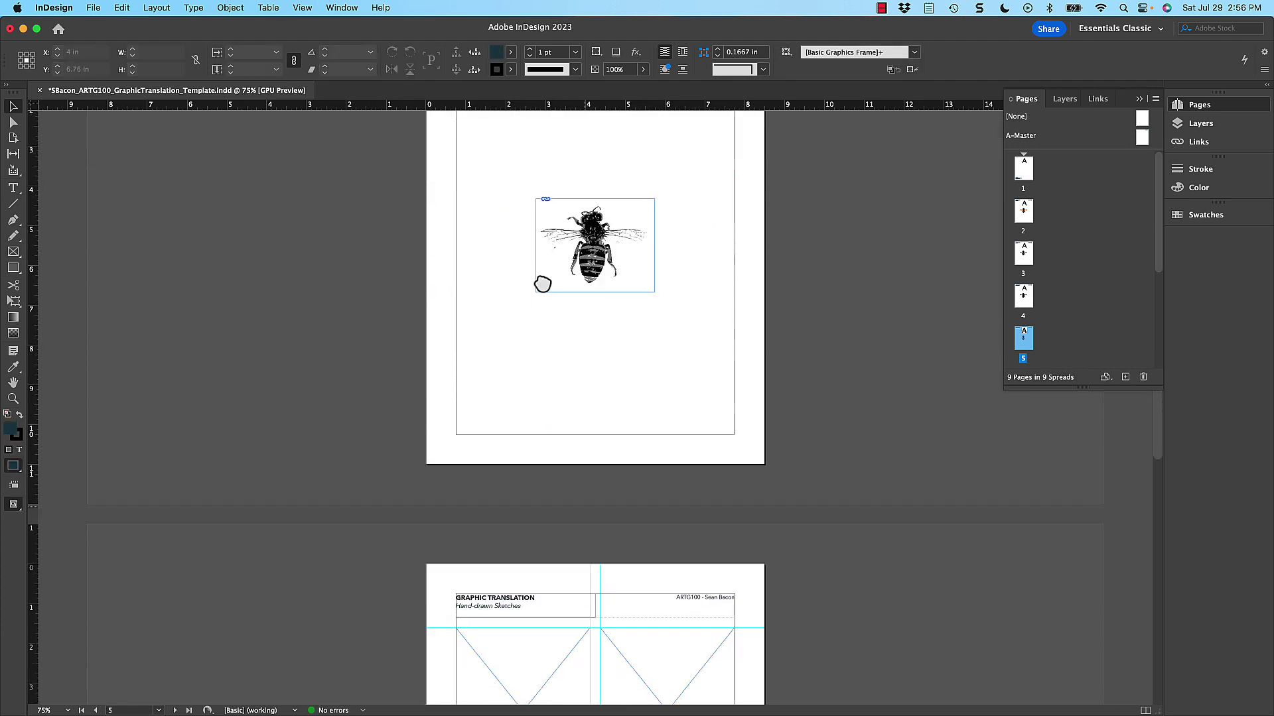
scroll(543, 284, "down", 10)
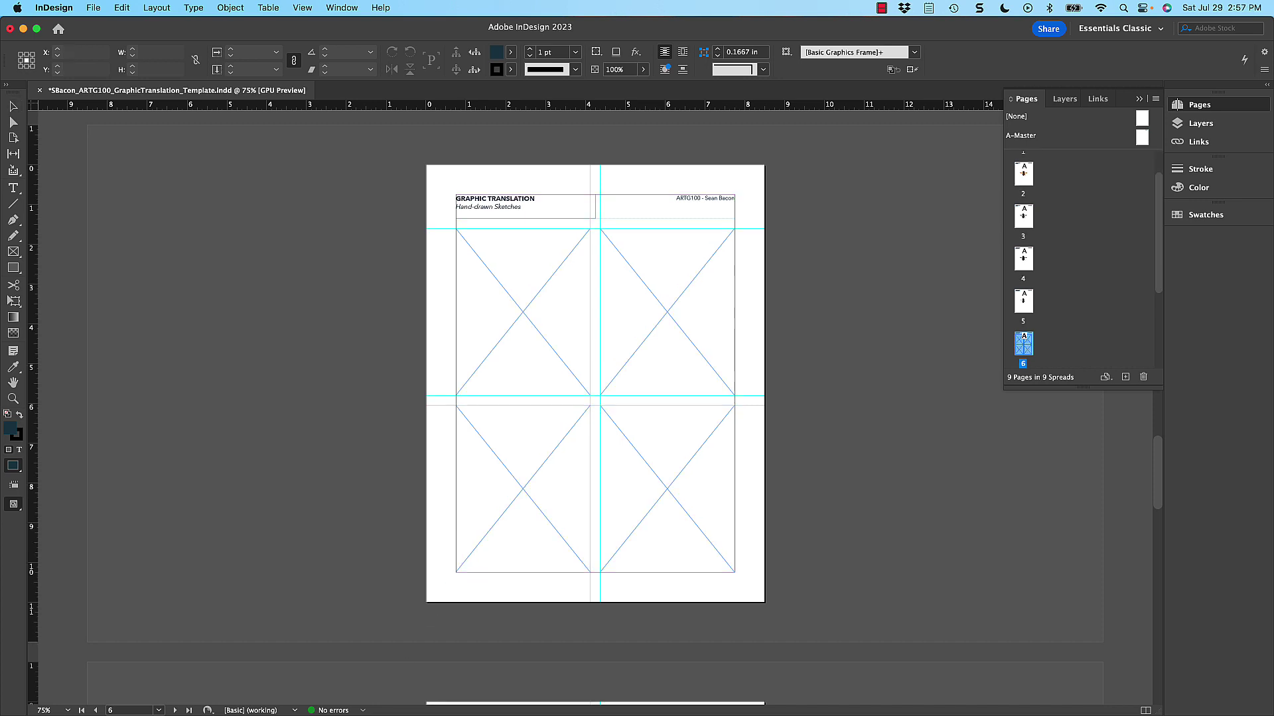
- Place the bee sketch sheet into page 6's top-left frame
left_click_drag(662, 364, 312, 315)
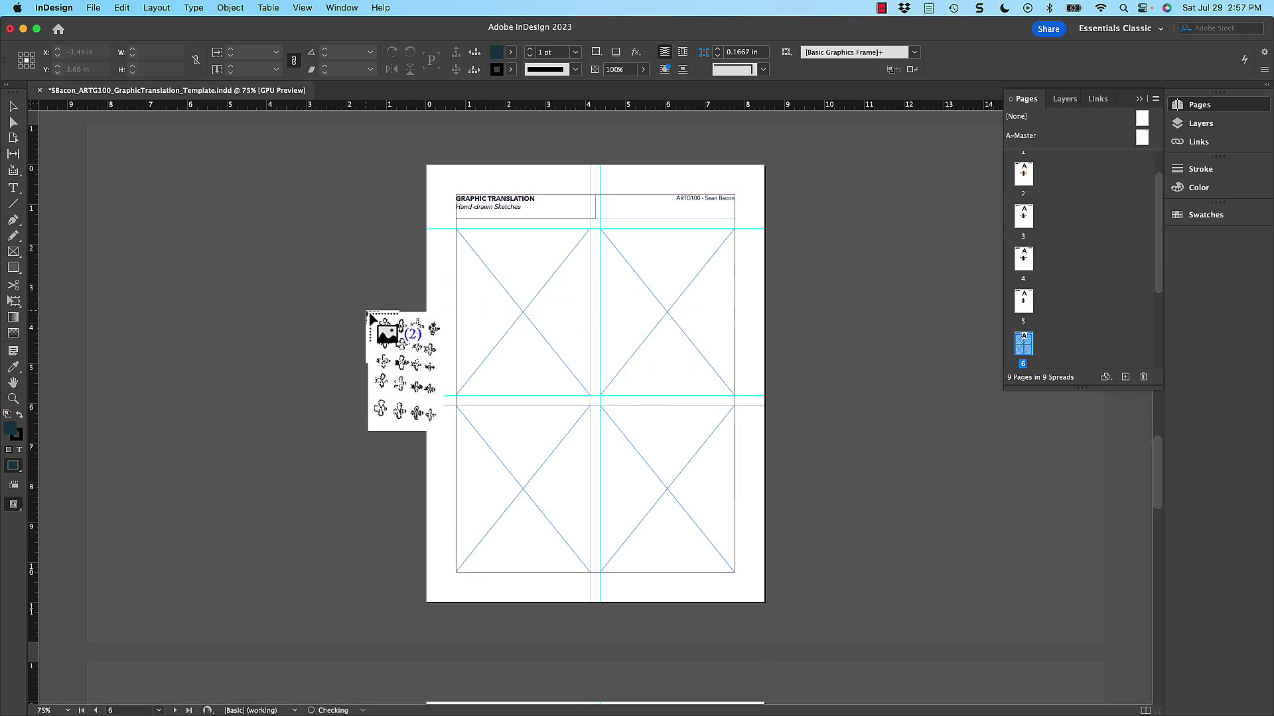
left_click(469, 242)
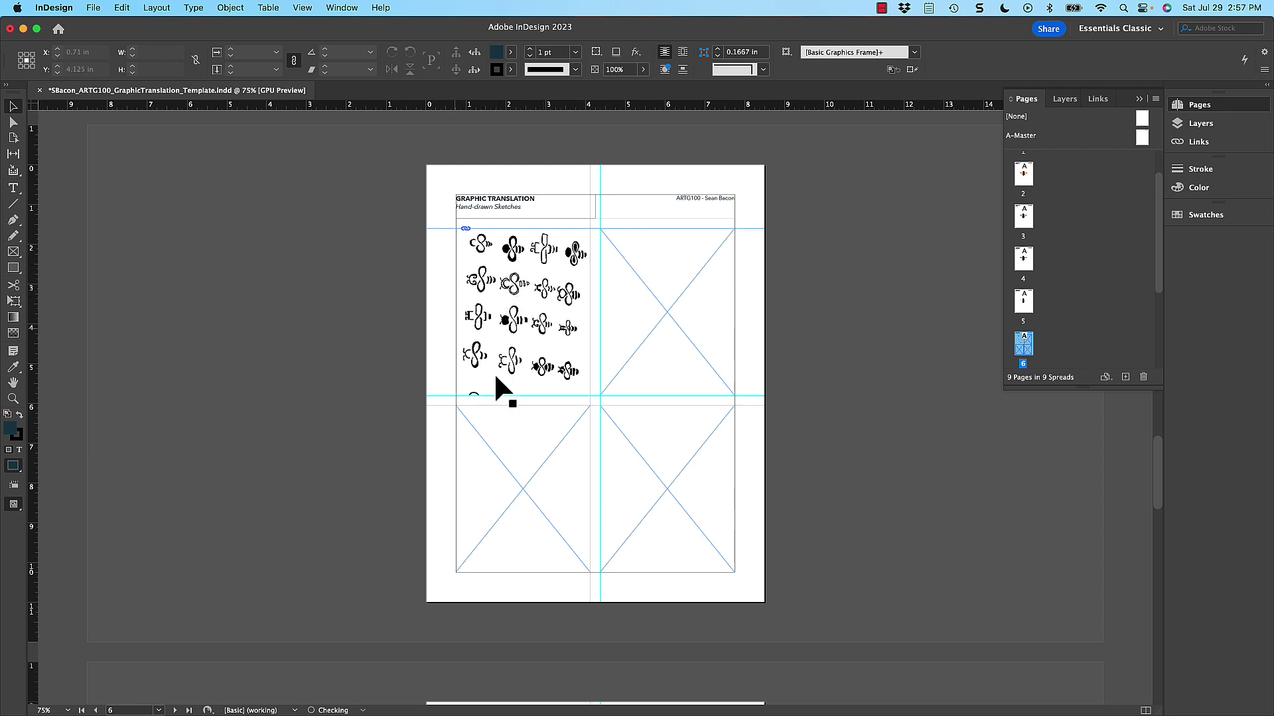
left_click(546, 257)
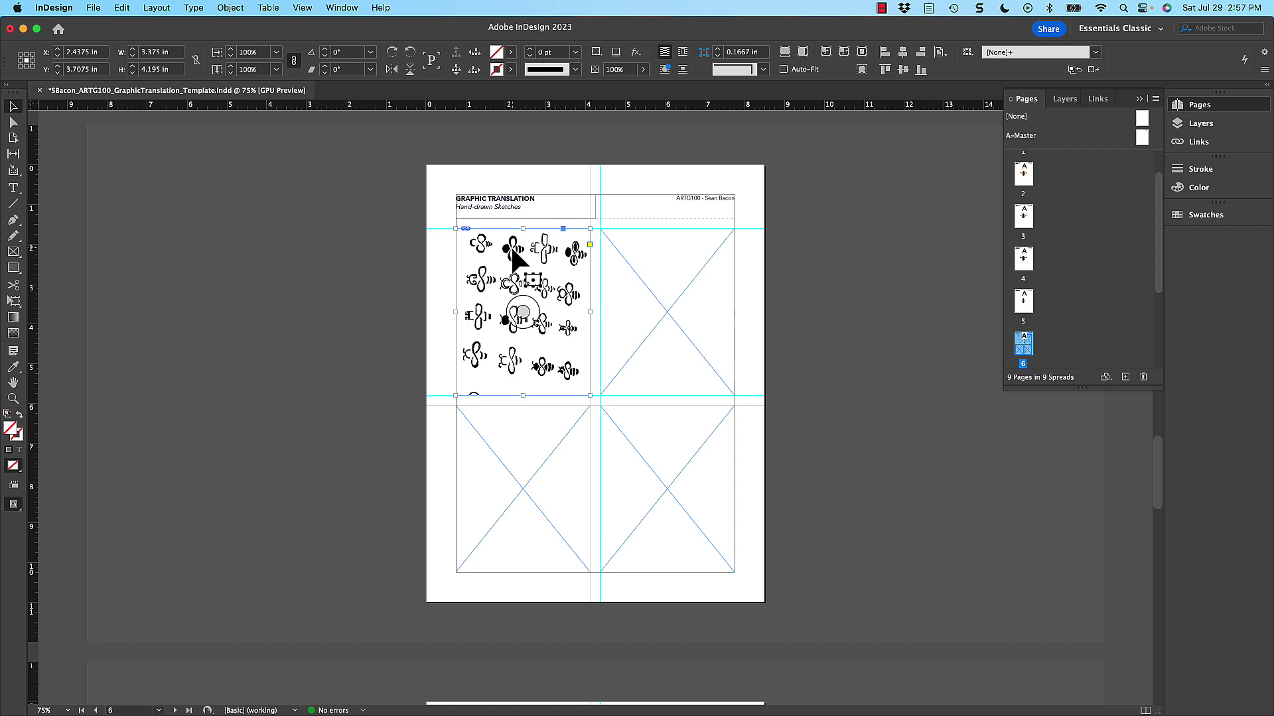
left_click_drag(498, 256, 421, 266)
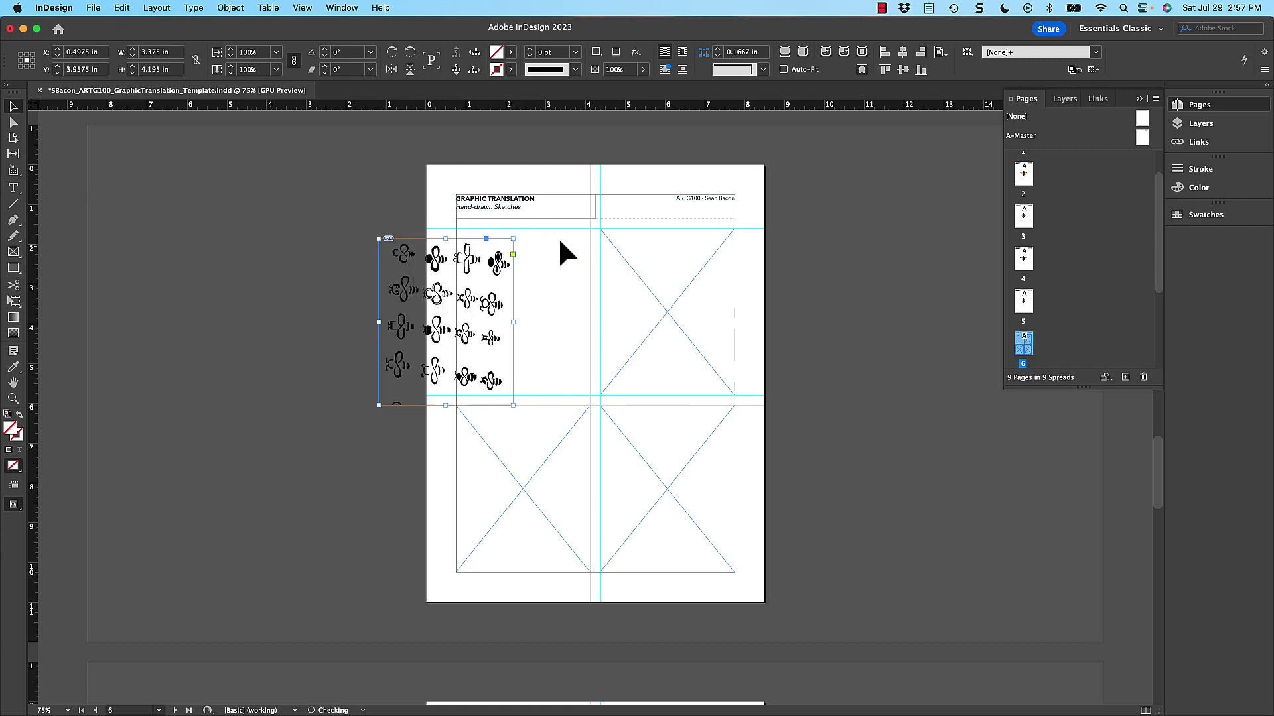
key("super+z")
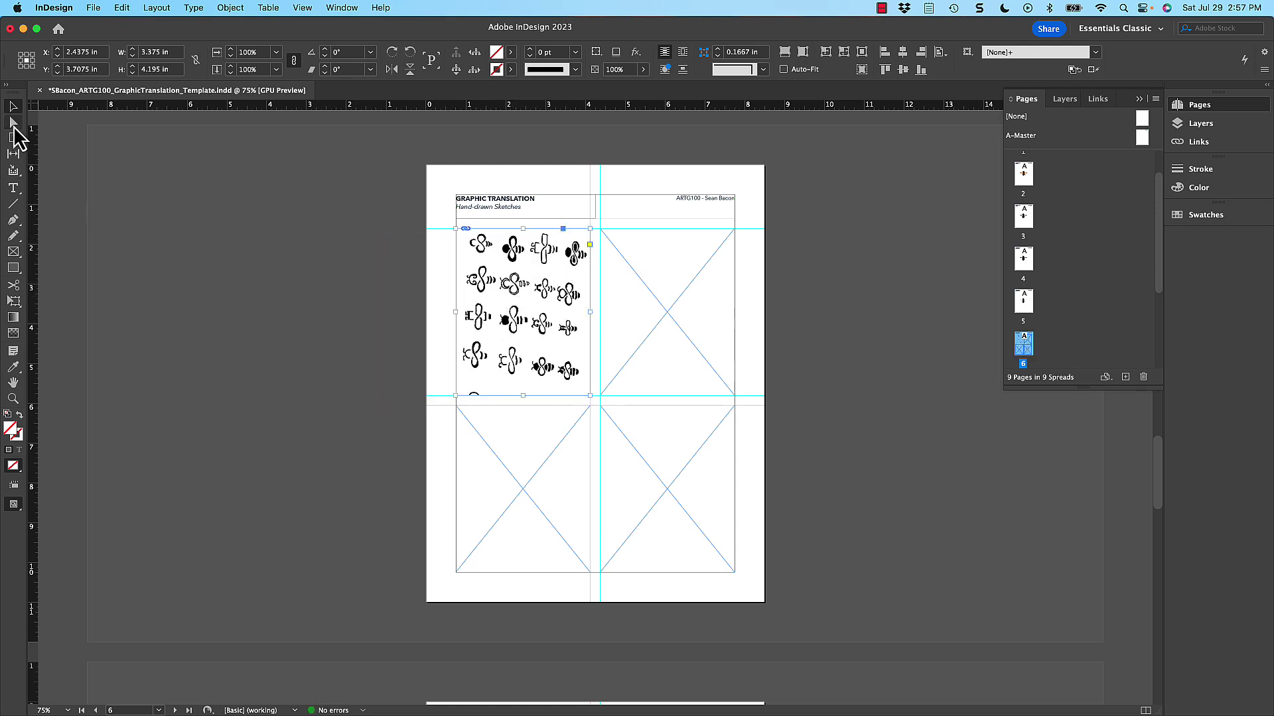
- Enlarge and rotate the sketch image -90° inside its frame, centring one bee
left_click(13, 123)
left_click(491, 256)
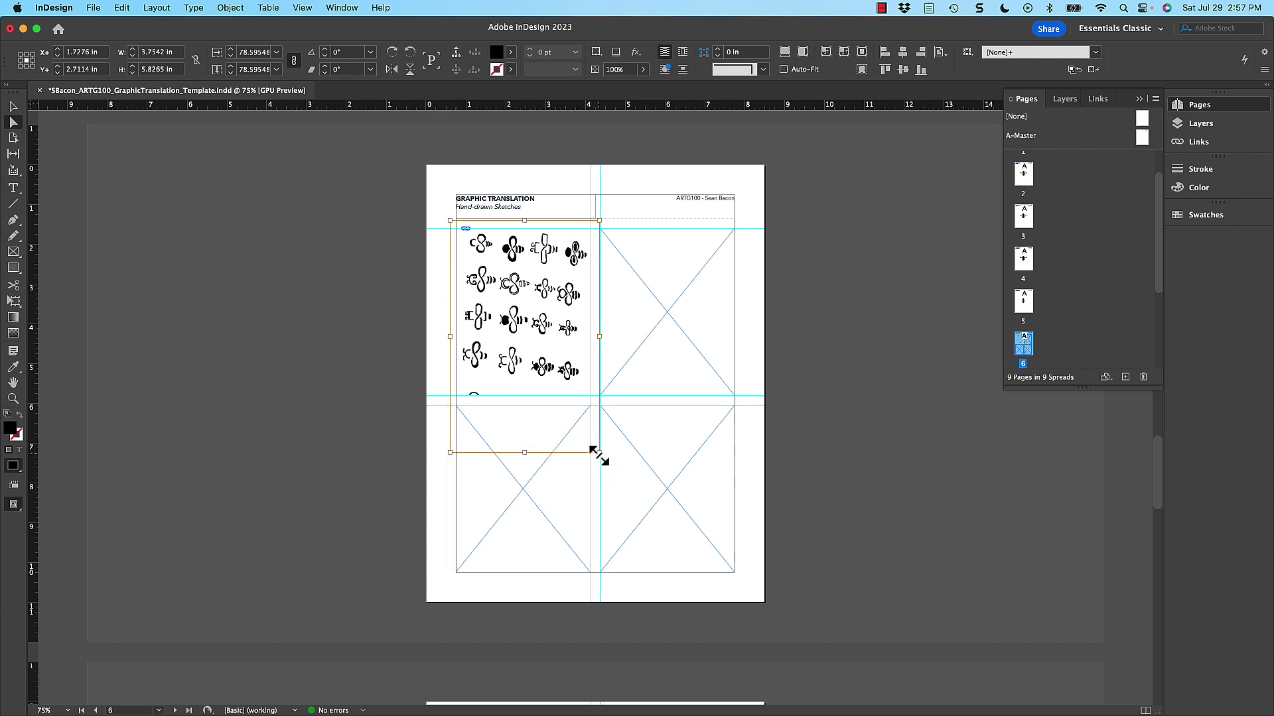
left_click_drag(599, 453, 755, 694)
left_click_drag(528, 364, 494, 333)
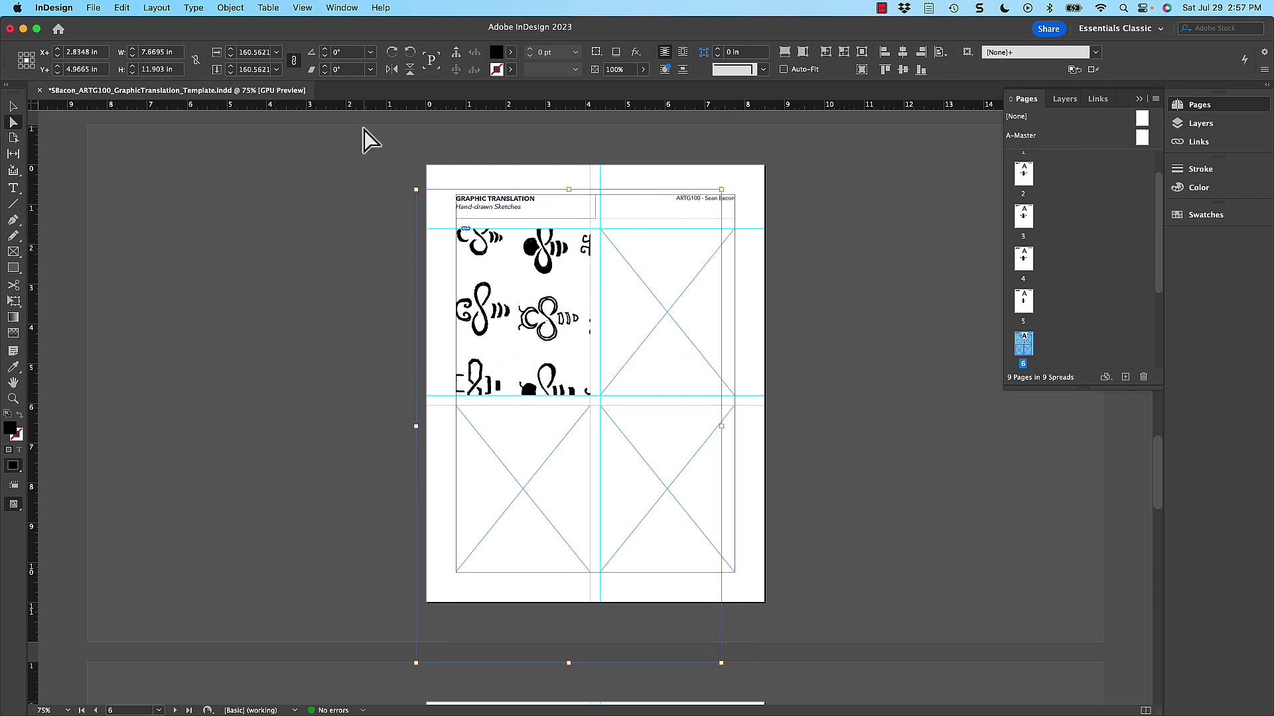
left_click(392, 53)
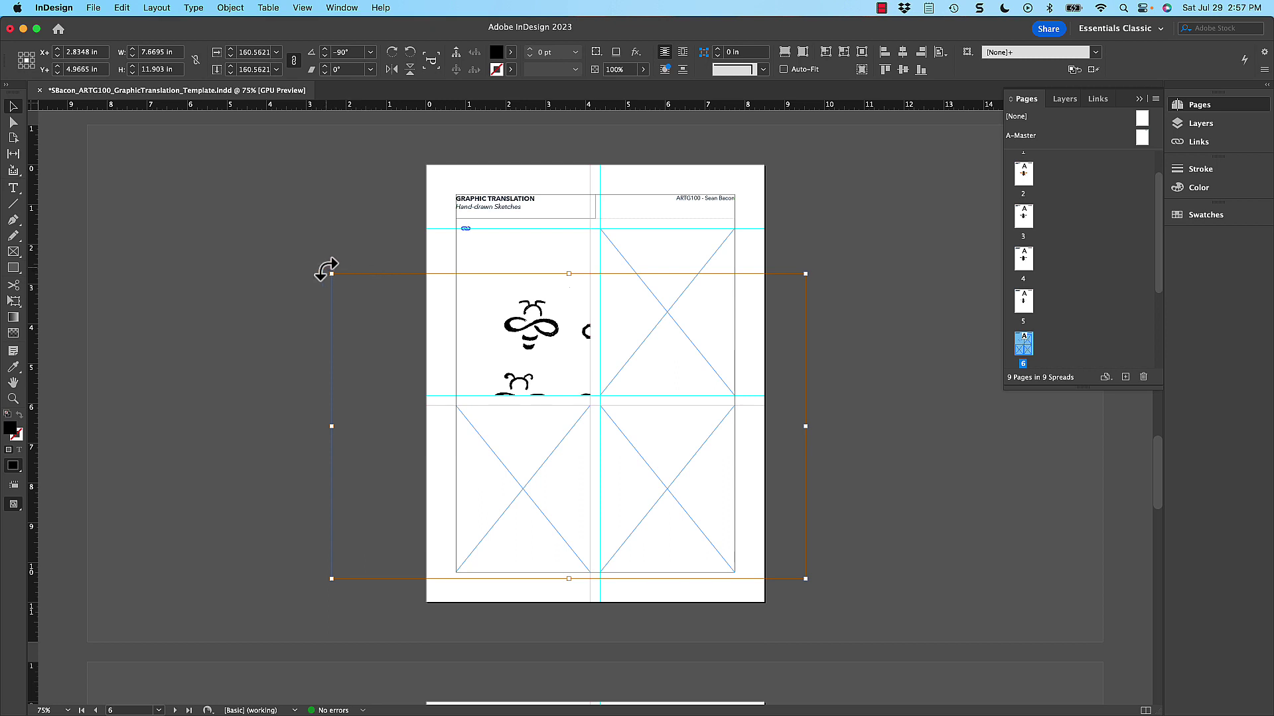
left_click_drag(327, 270, 325, 219)
left_click_drag(556, 325, 524, 251)
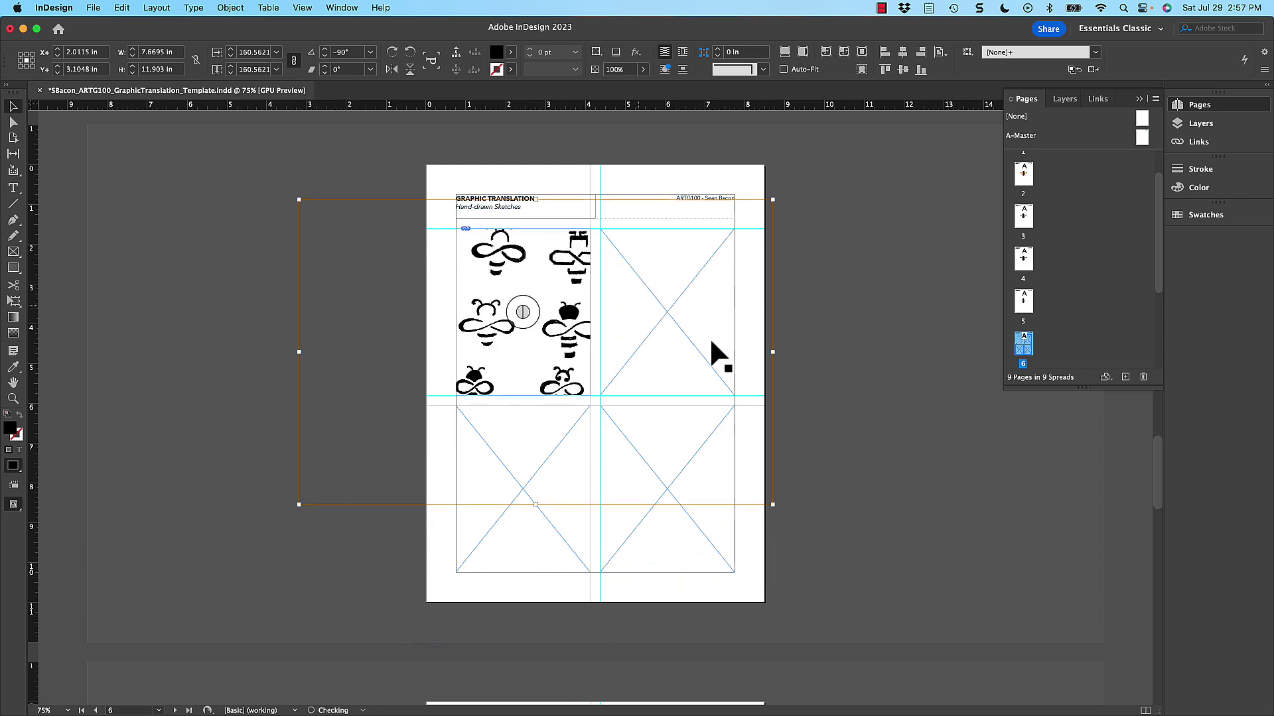
left_click_drag(769, 506, 909, 624)
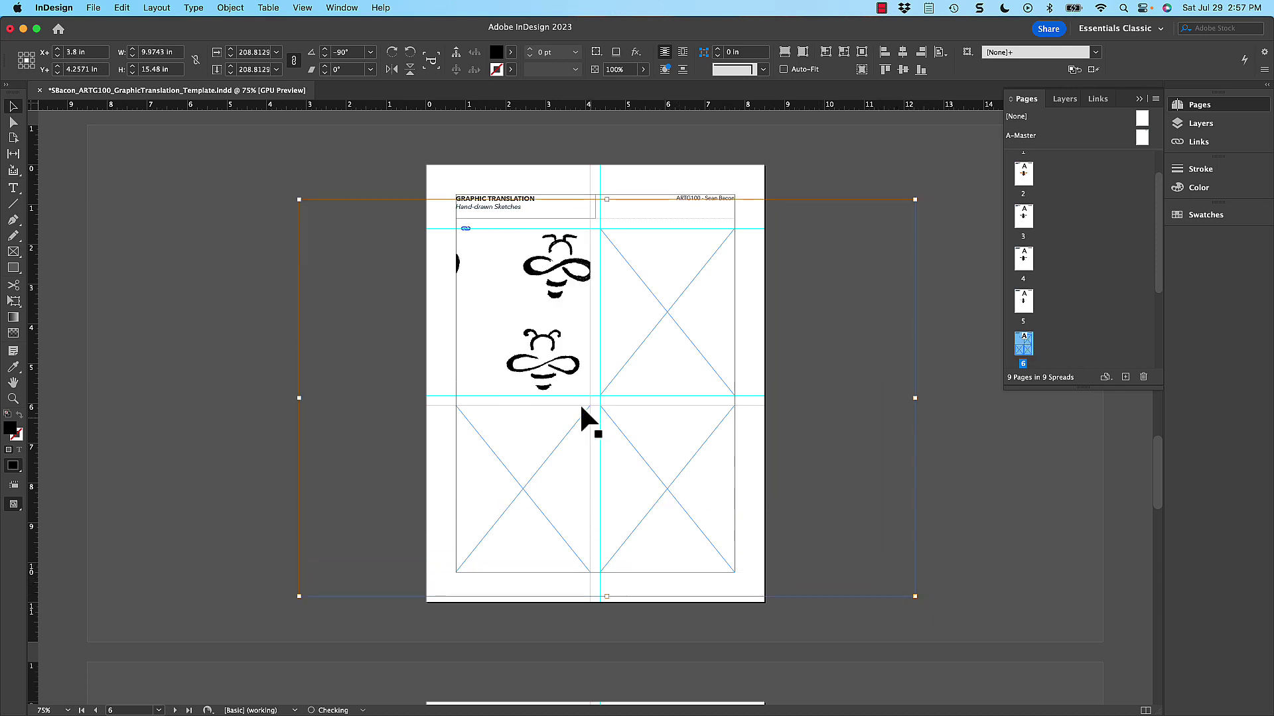
left_click_drag(581, 411, 502, 353)
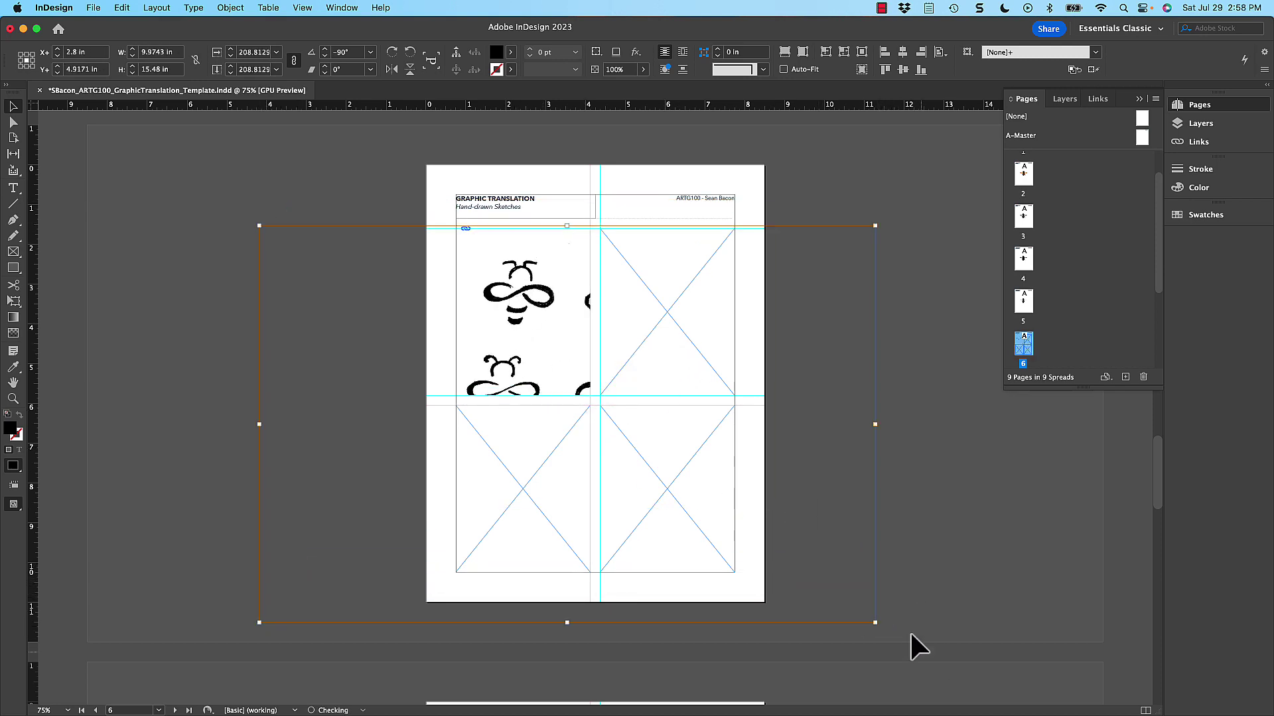
left_click_drag(876, 229, 962, 160)
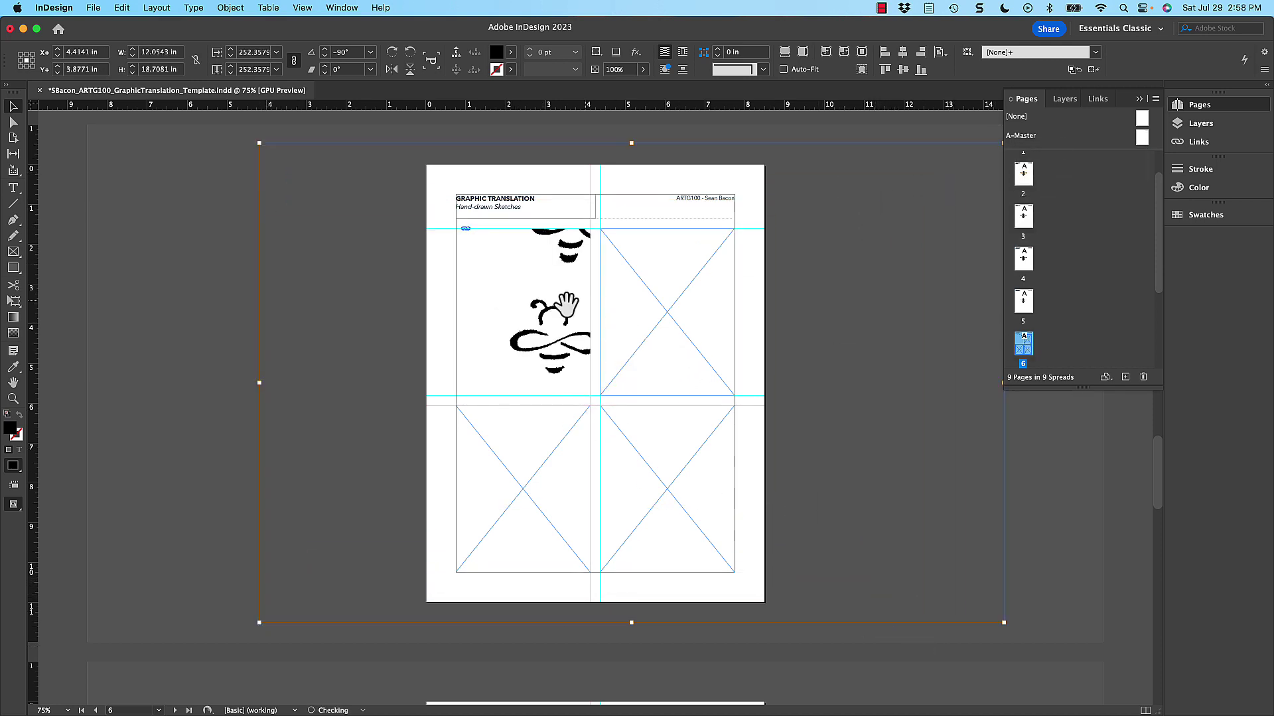
mouse_move(524, 332)
left_mouse_down()
mouse_move(507, 364)
mouse_move(530, 341)
left_mouse_up()
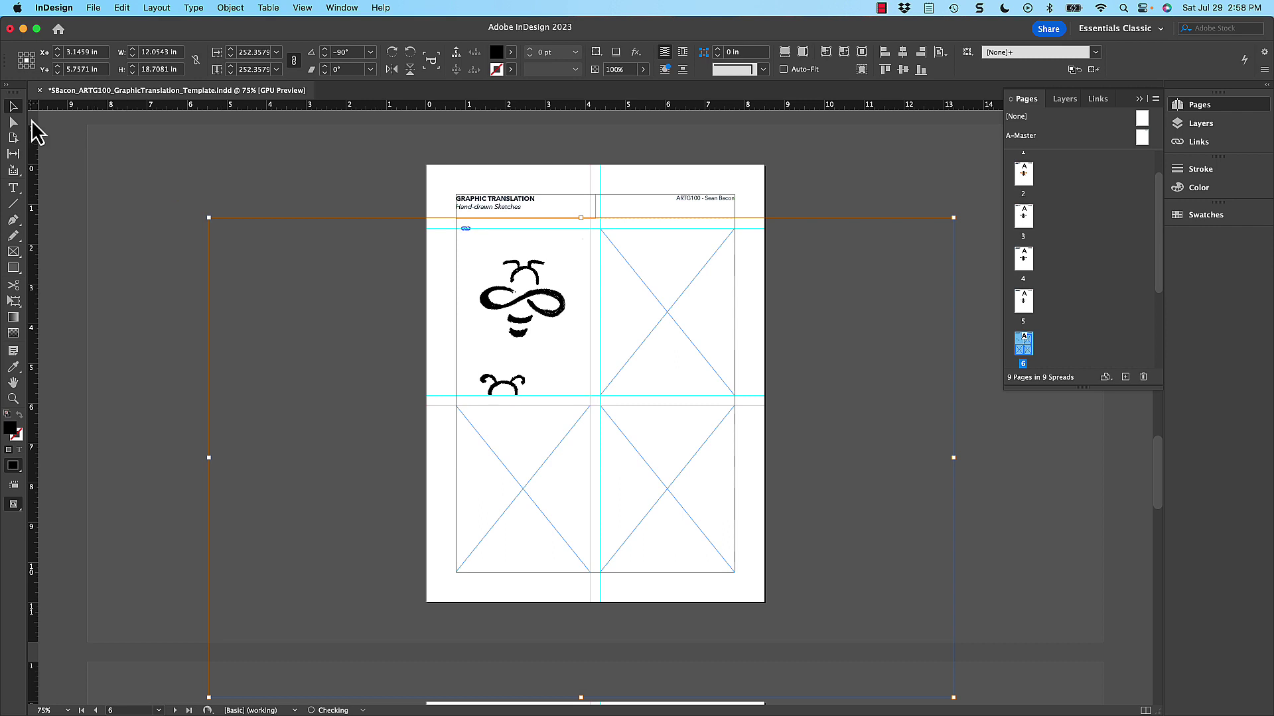
- Shorten the frame from the bottom to crop out the second bee
left_click(581, 398)
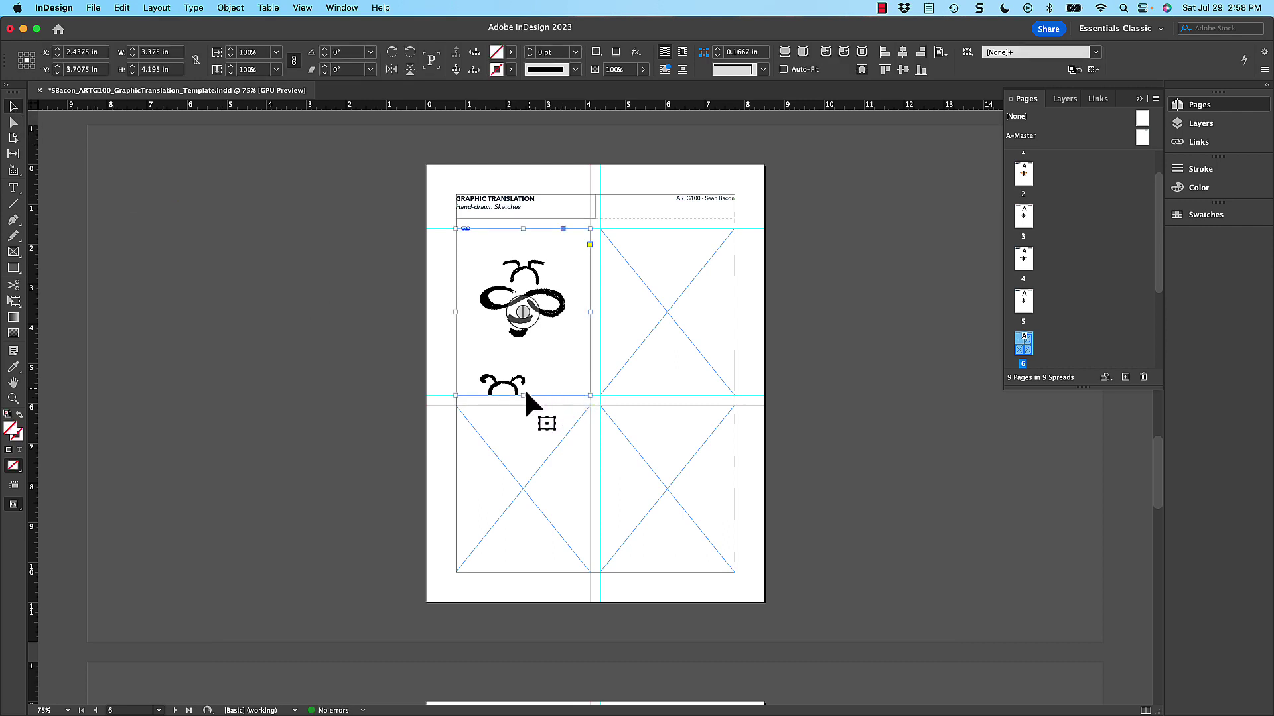
left_click_drag(522, 395, 524, 354)
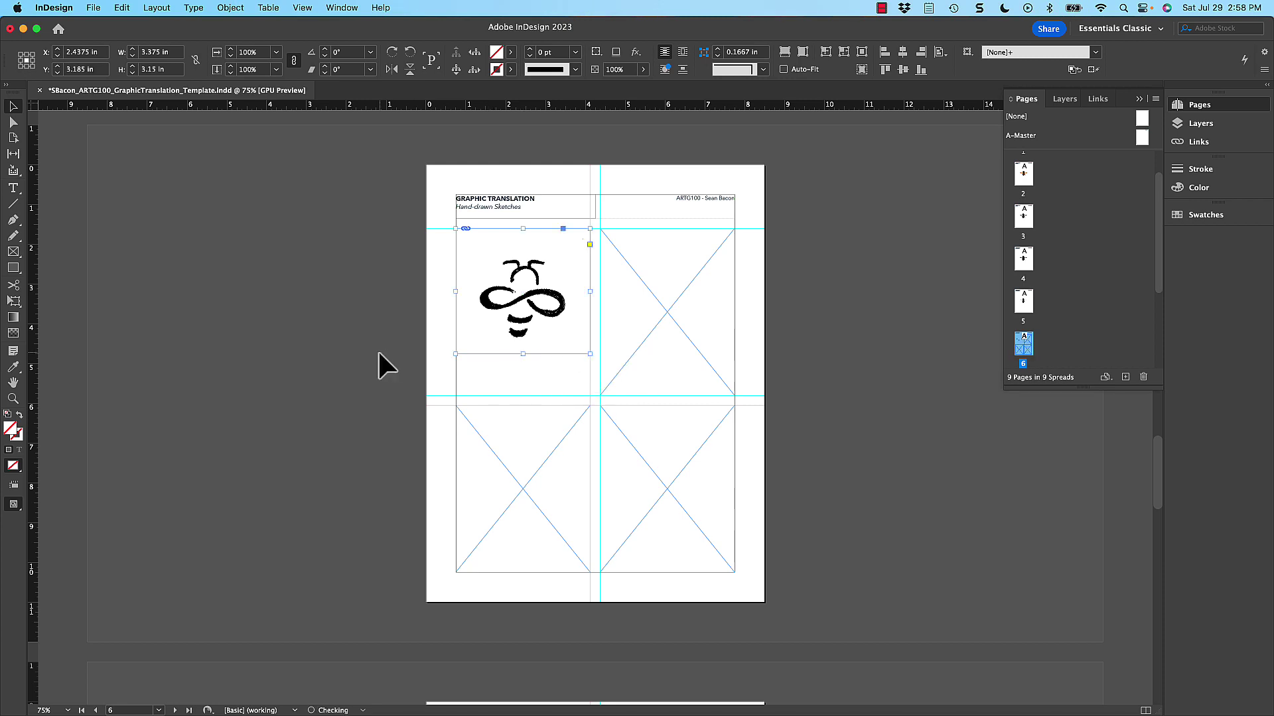
left_click(377, 349)
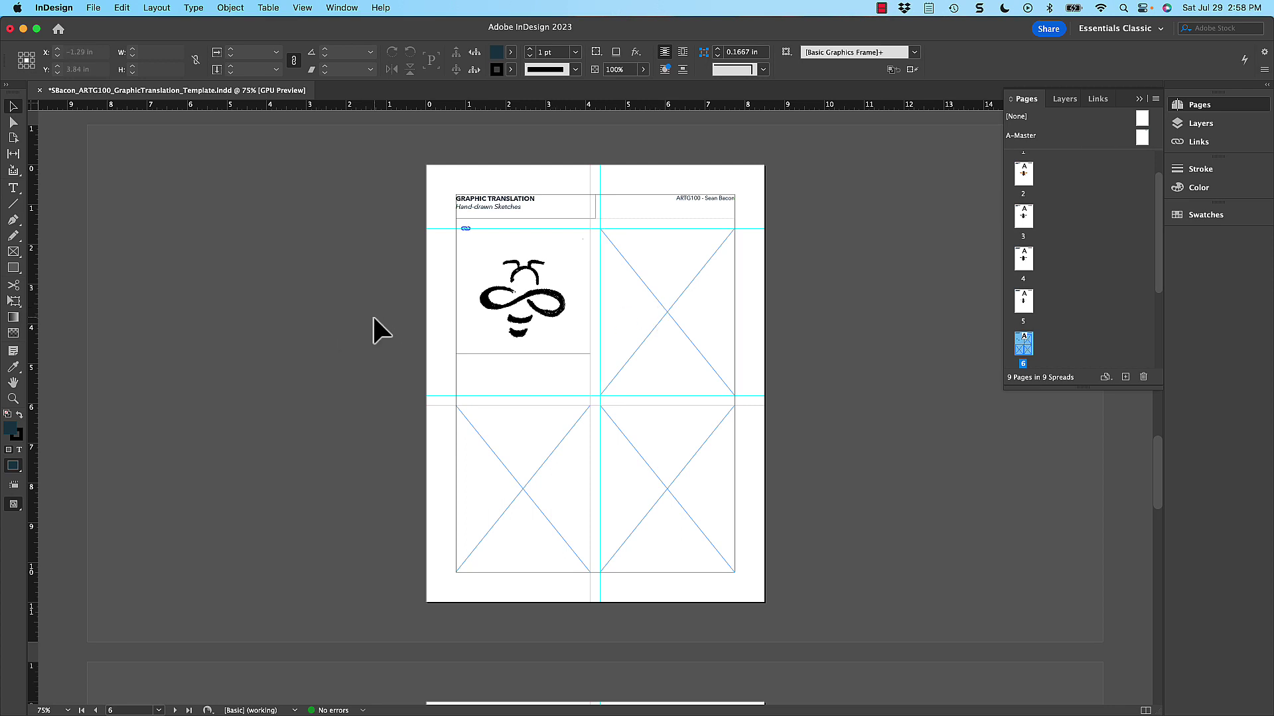
- Place GRDS702_ProjectB_HoneyLogo 9.tiff into the top-right frame, then undo it
left_click(663, 255)
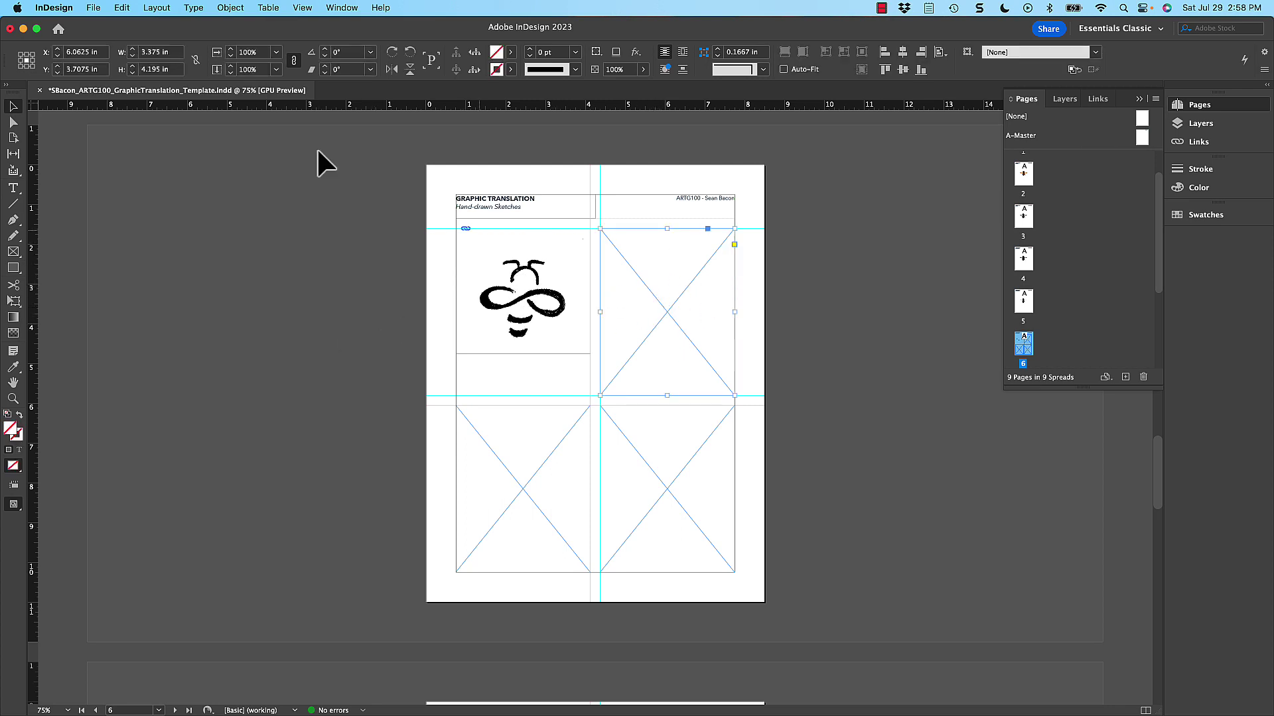
left_click(101, 10)
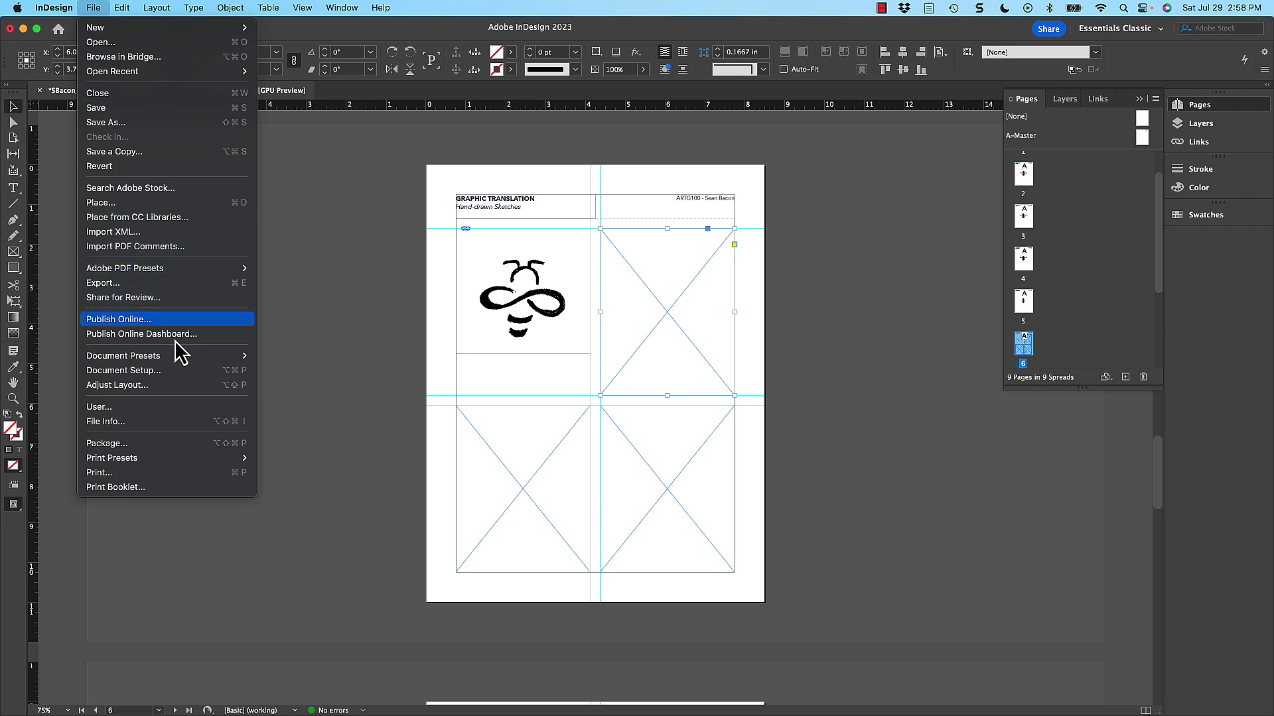
left_click(169, 202)
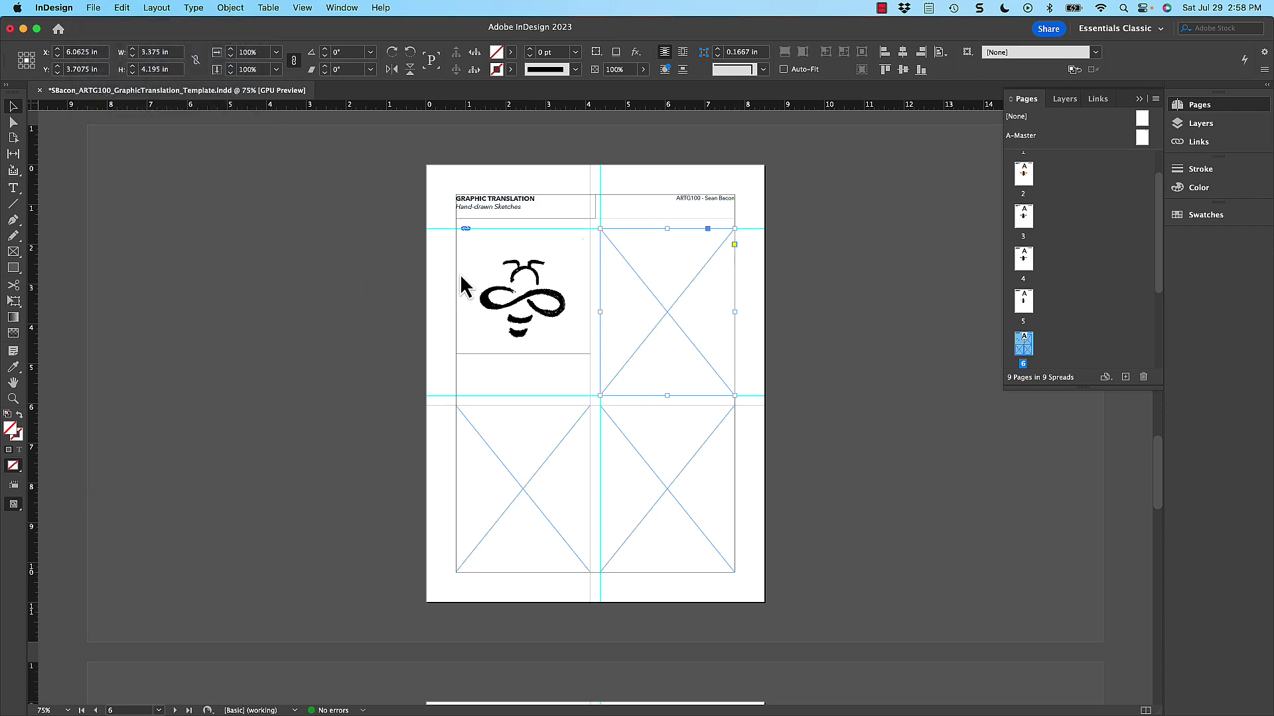
left_click(345, 133)
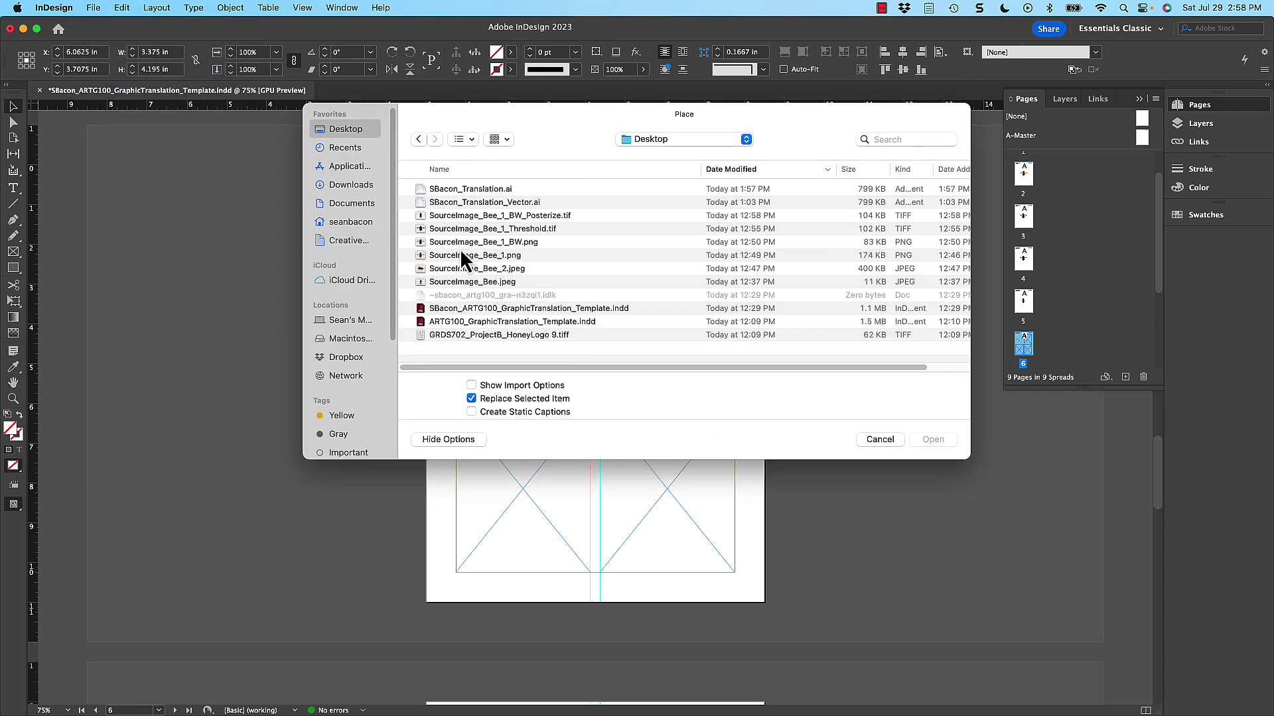
left_click(473, 337)
left_click(929, 444)
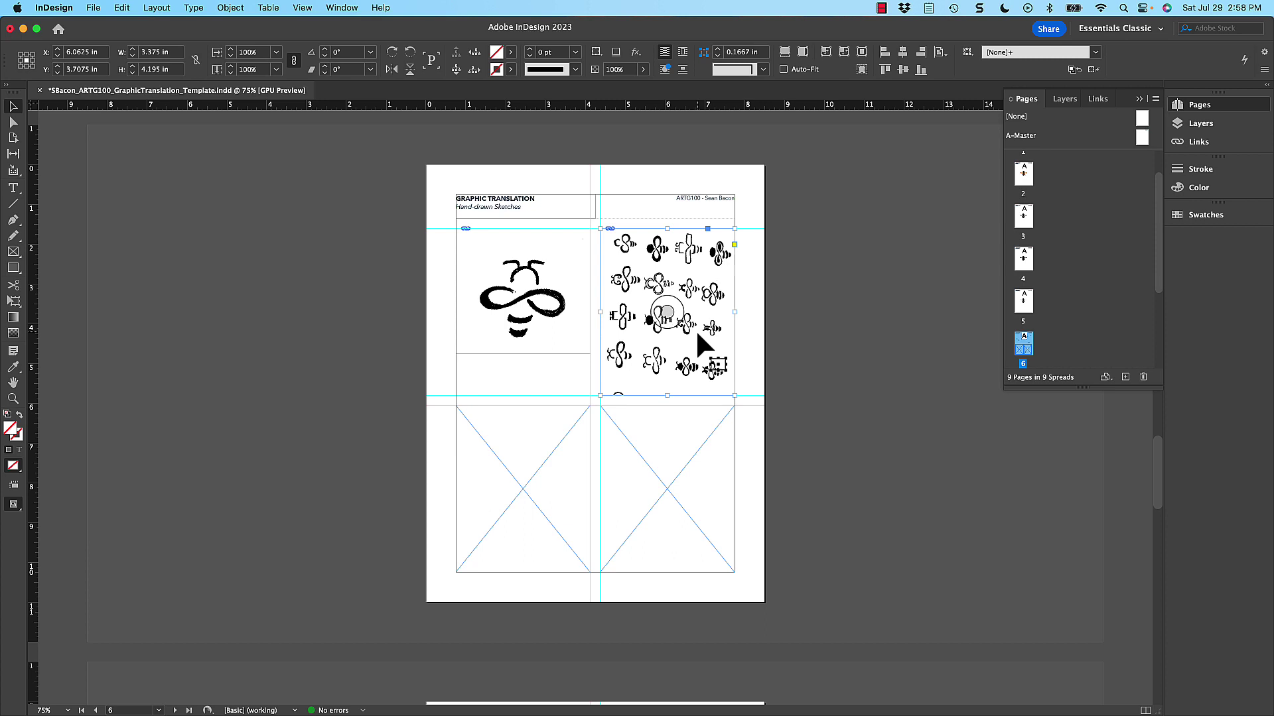
key("super+z")
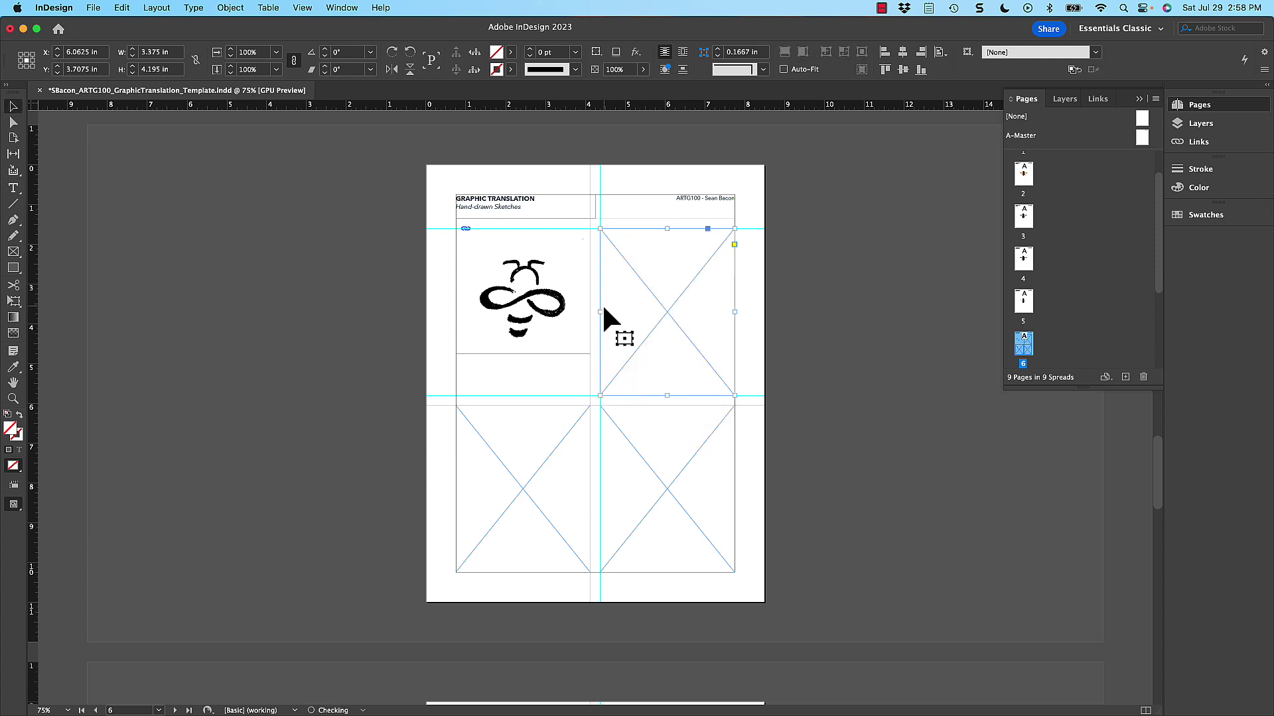
key("super+z")
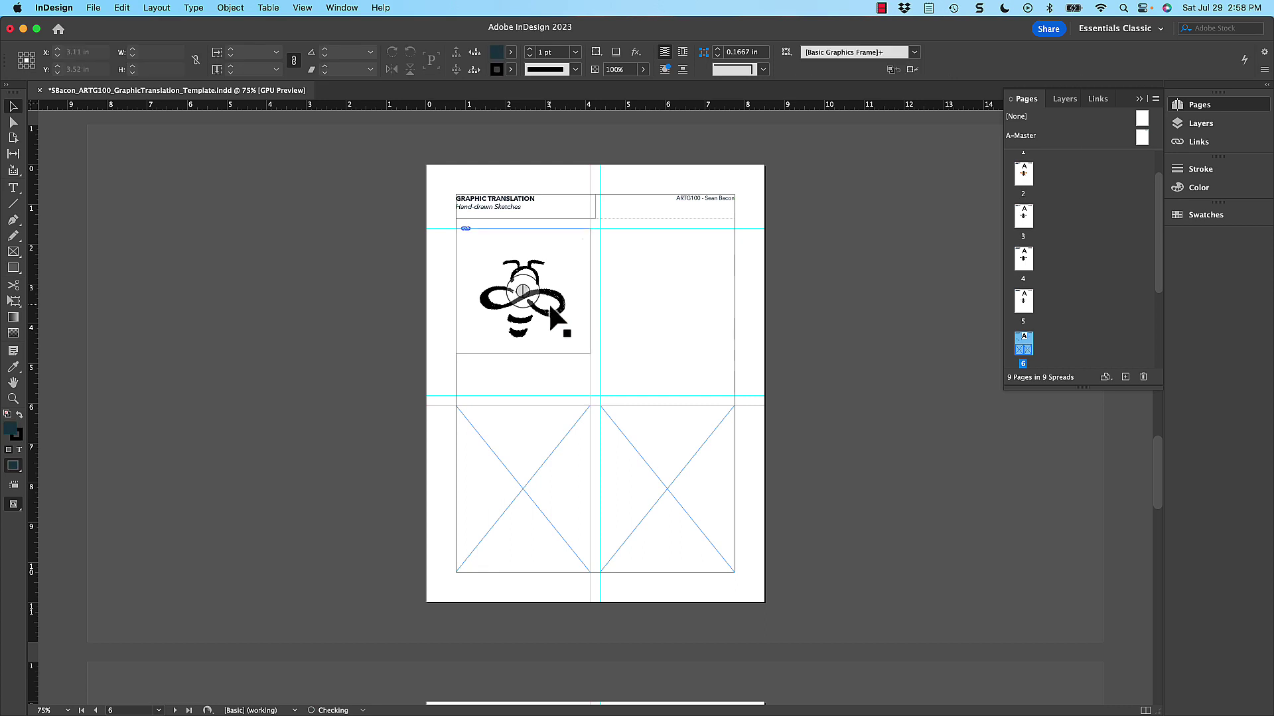
- Duplicate the bee frame into the top-right cell and shorten it from the bottom
left_click_drag(548, 301, 690, 271)
left_click(666, 291)
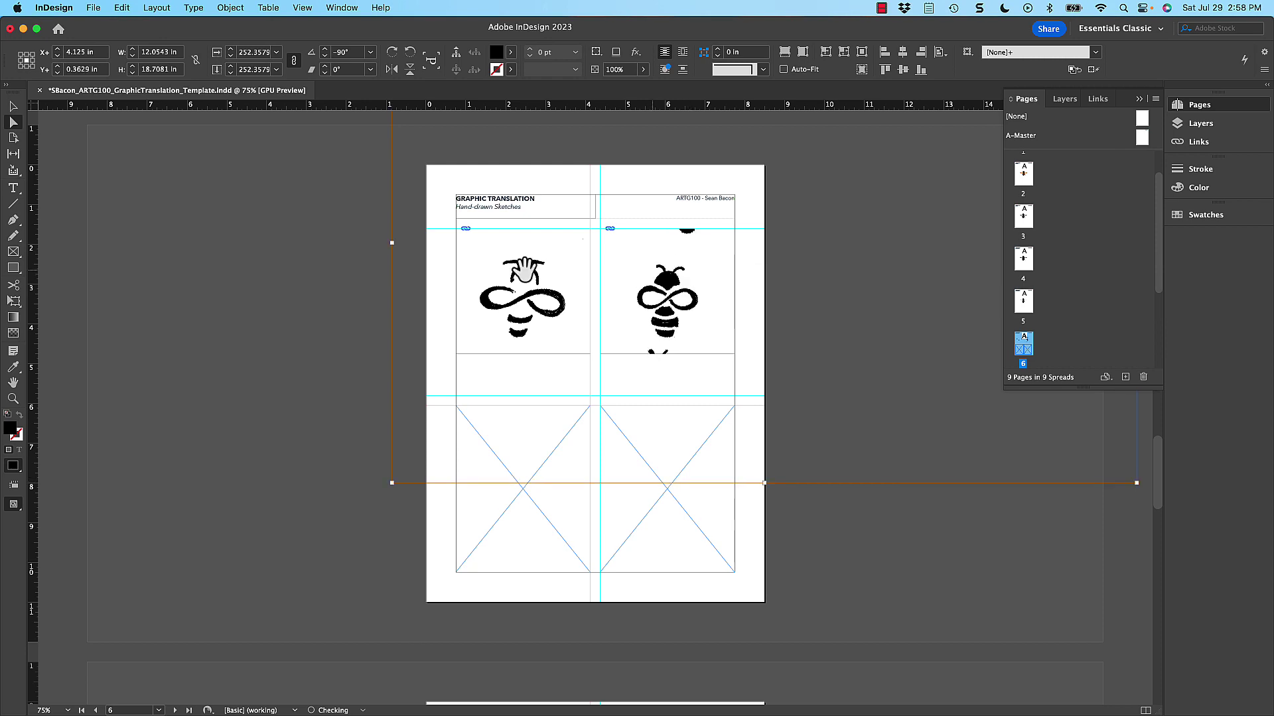
left_click(13, 106)
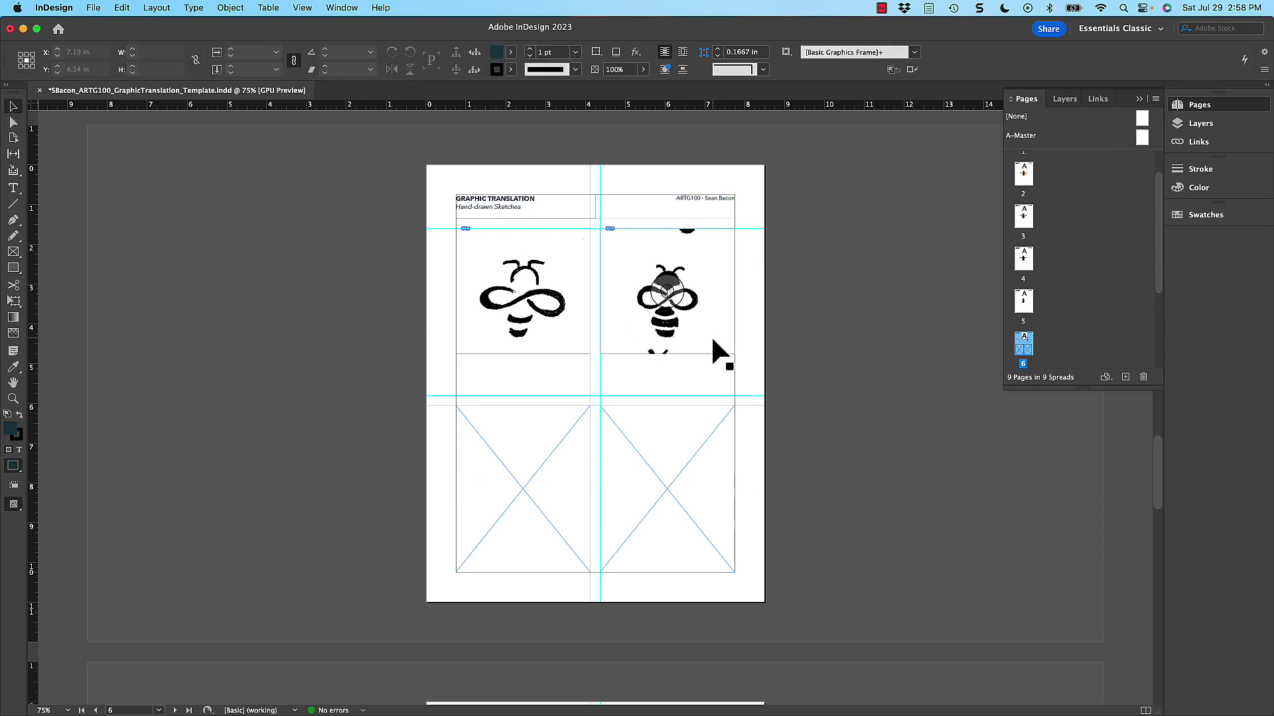
left_click_drag(666, 354, 665, 341)
left_click(694, 378)
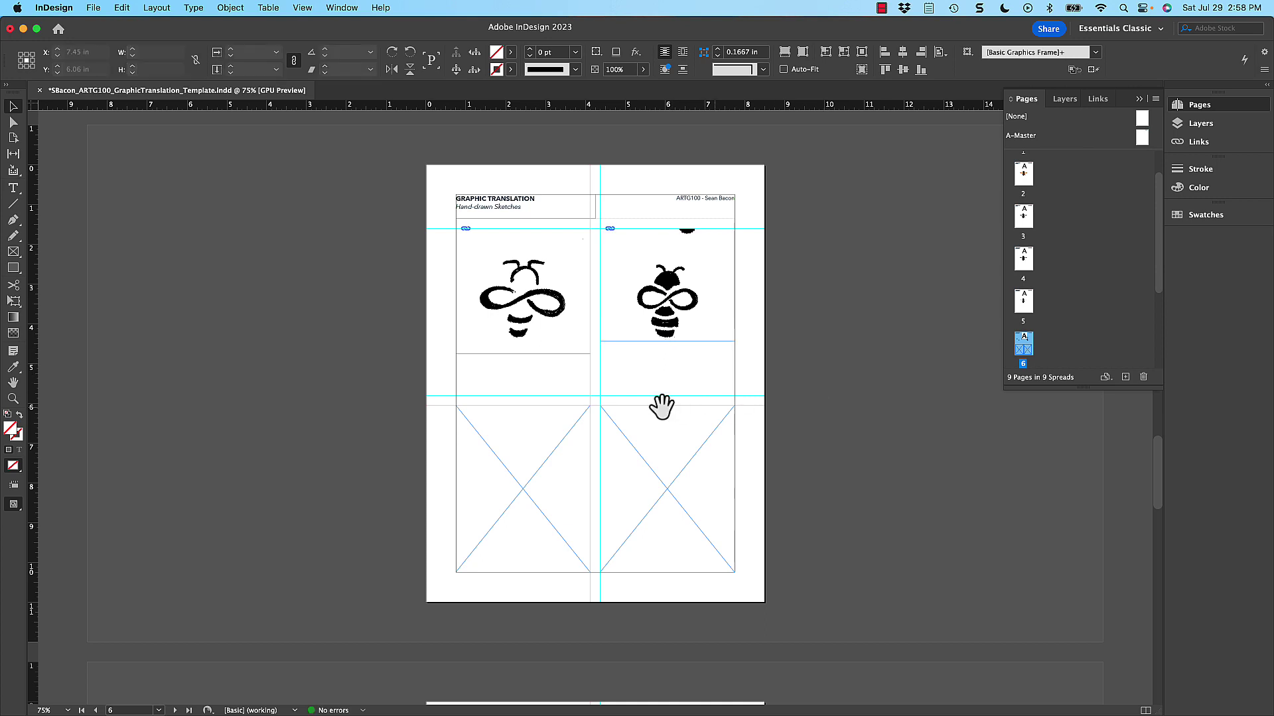
left_click_drag(660, 406, 692, 353)
left_click(691, 305)
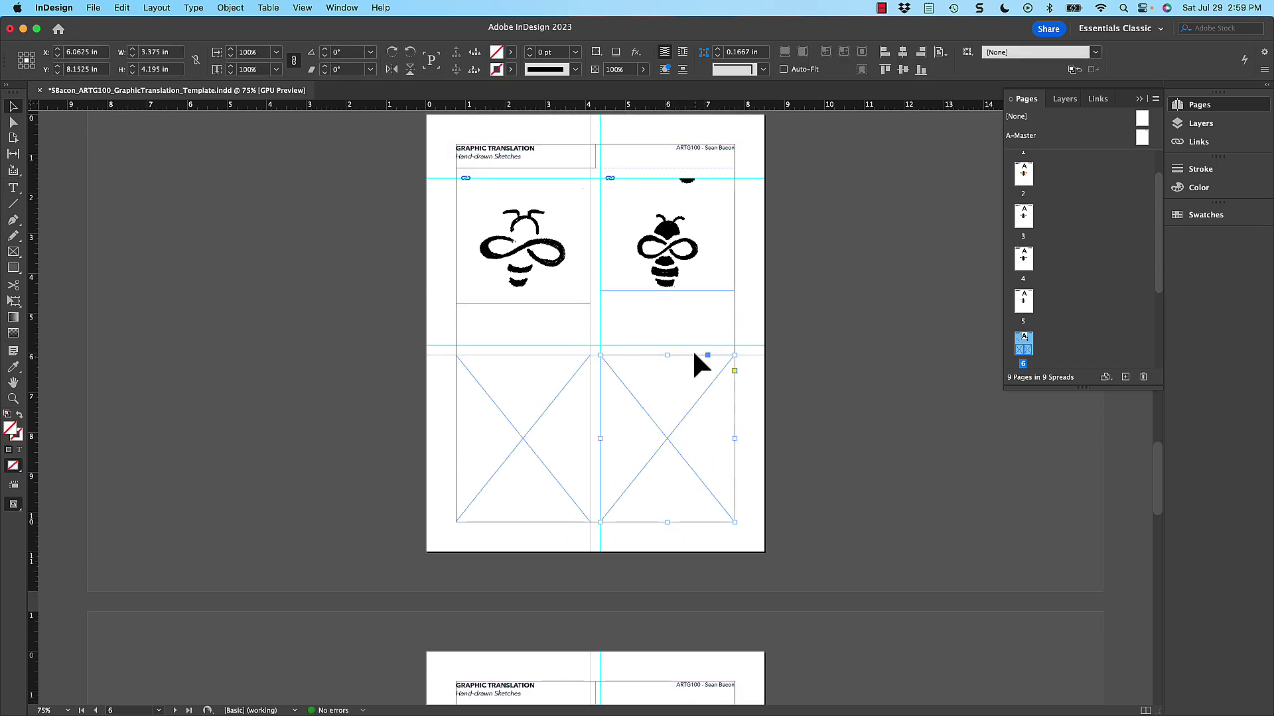
- Copy the bee frame into the lower-right cell and reposition its bee
left_click_drag(672, 279, 686, 419)
key("a")
key("v")
left_click(345, 385)
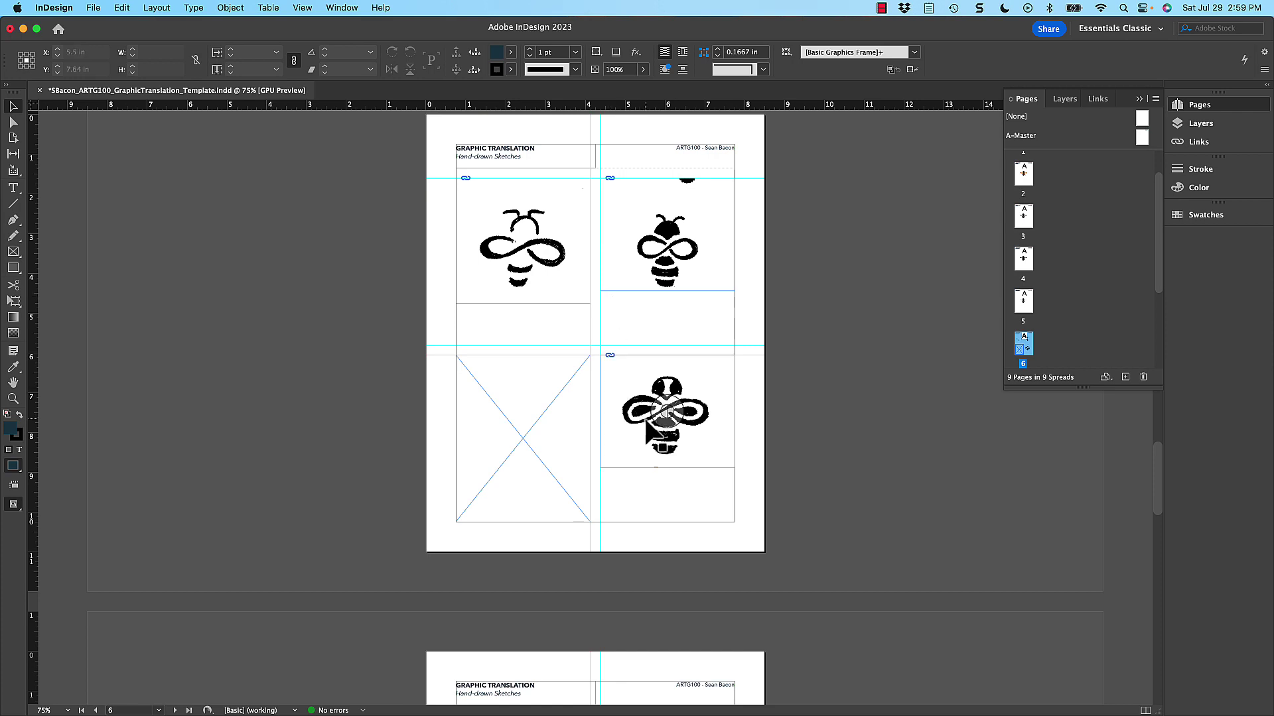
- Recentre the bee within the top-right frame and nudge that frame into place
left_click(662, 176)
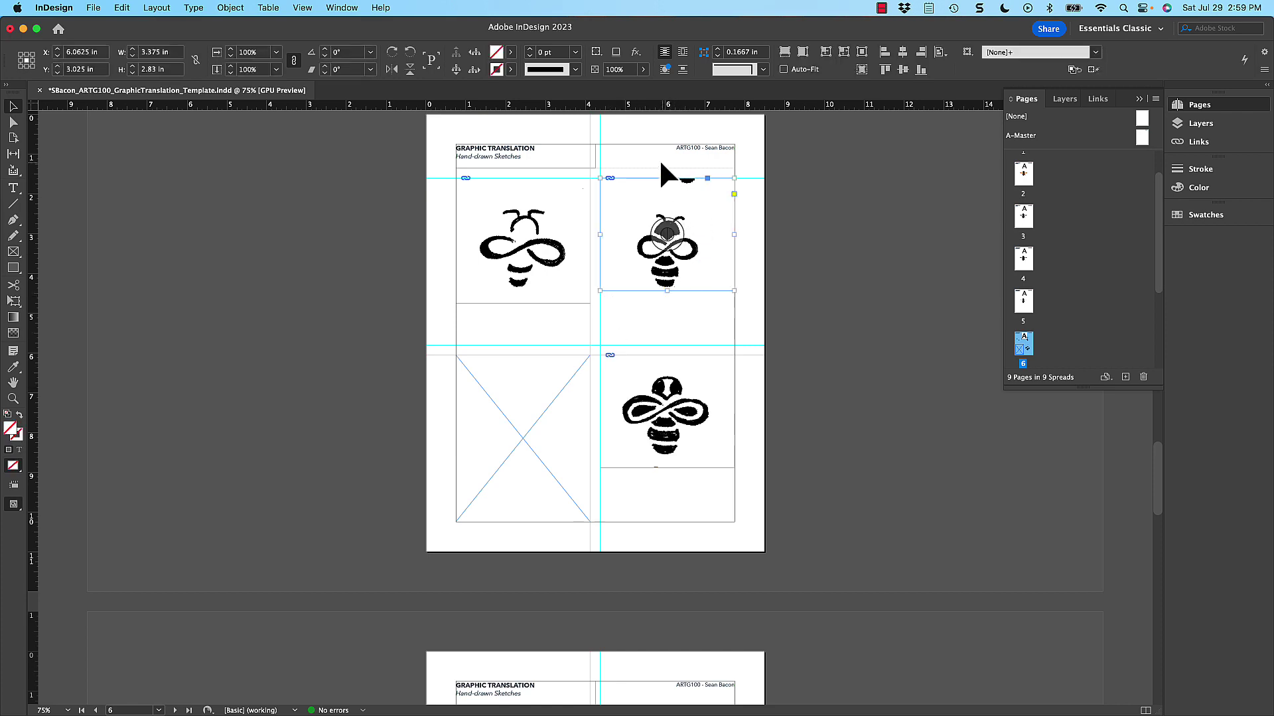
mouse_move(687, 235)
left_mouse_down()
mouse_move(671, 213)
mouse_move(694, 234)
left_mouse_up()
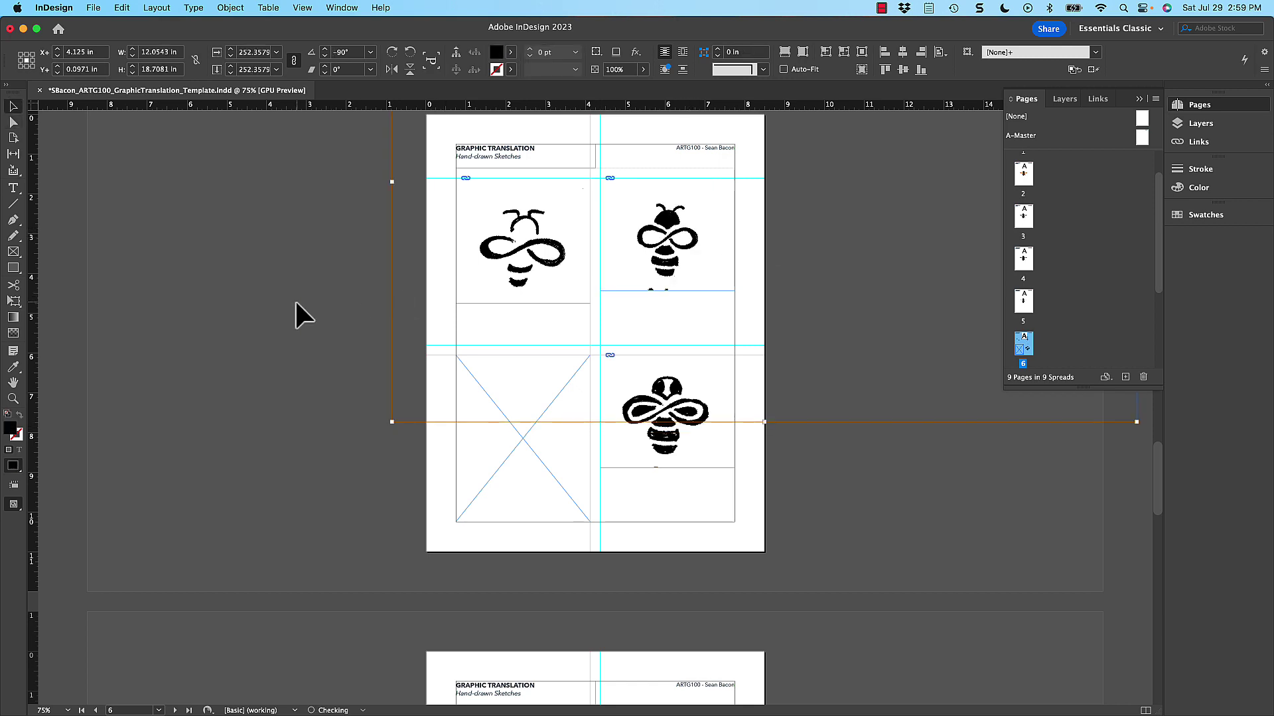
key("v")
left_click(678, 280)
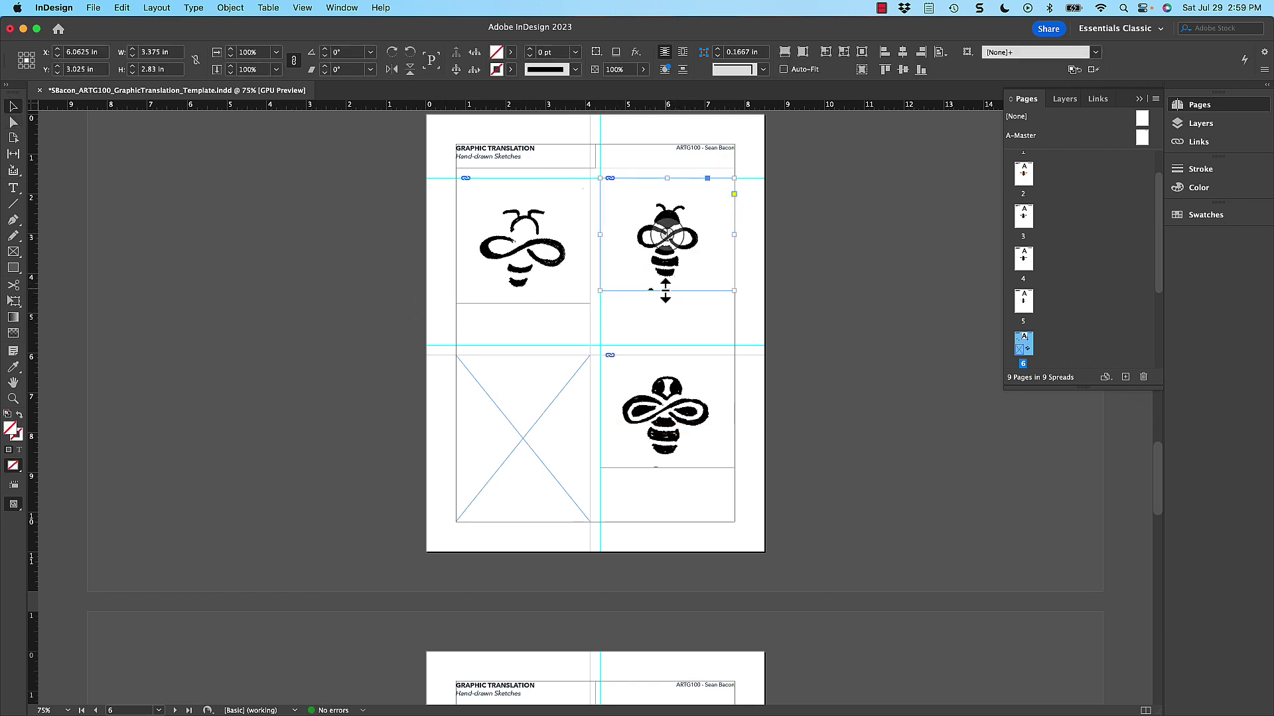
left_click_drag(679, 281, 639, 287)
left_click(291, 293)
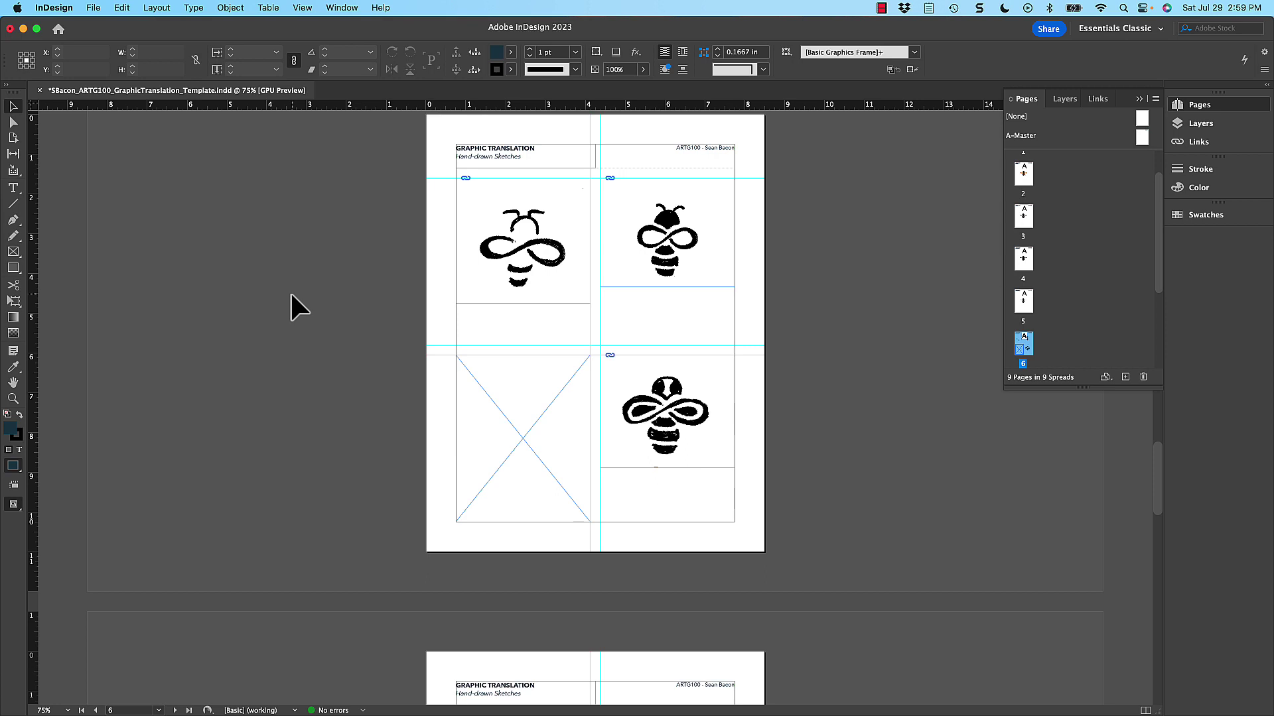
left_click(457, 386)
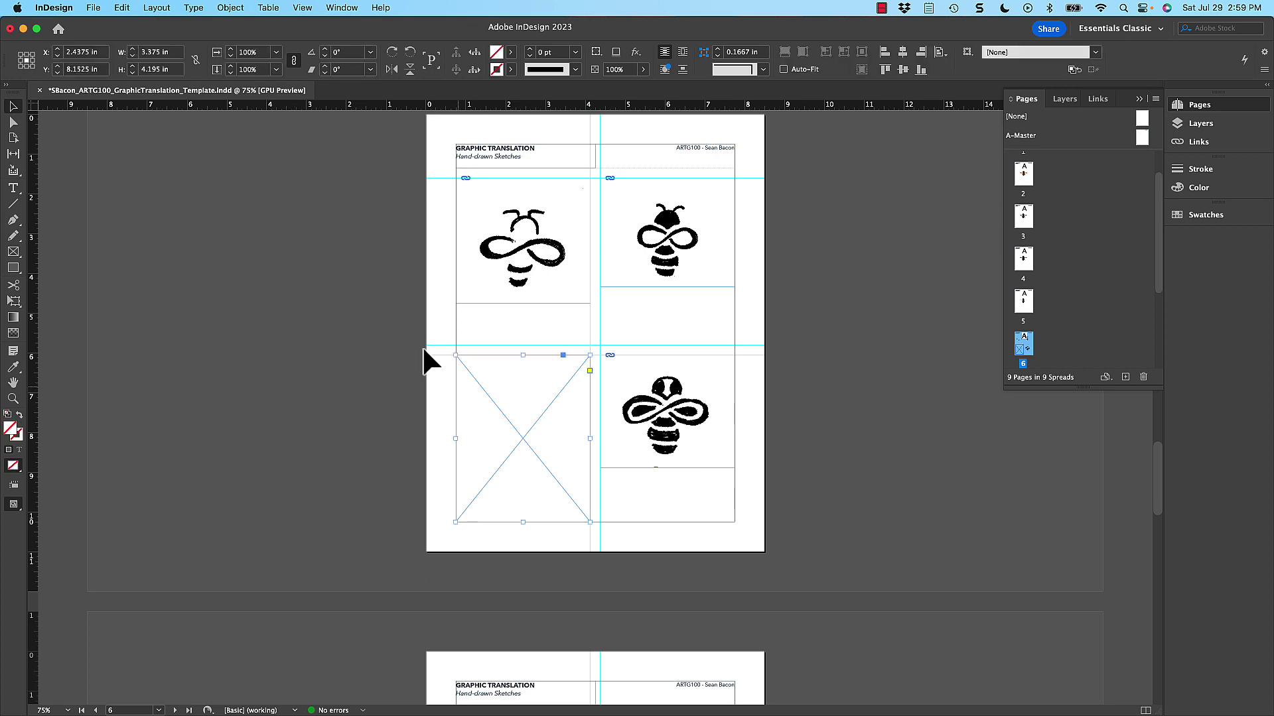
- Cancel placing an image in the bottom-left frame and pan to page 8, Digital Sketches
key("super+d")
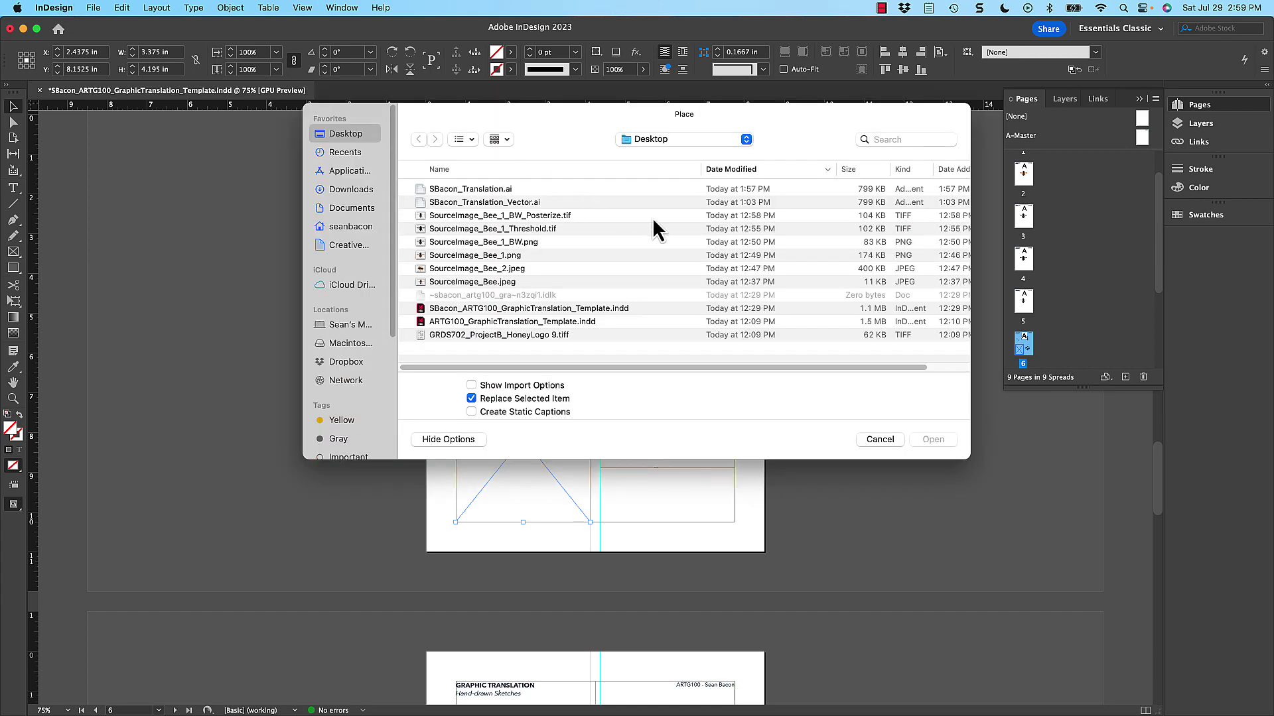
left_click(889, 439)
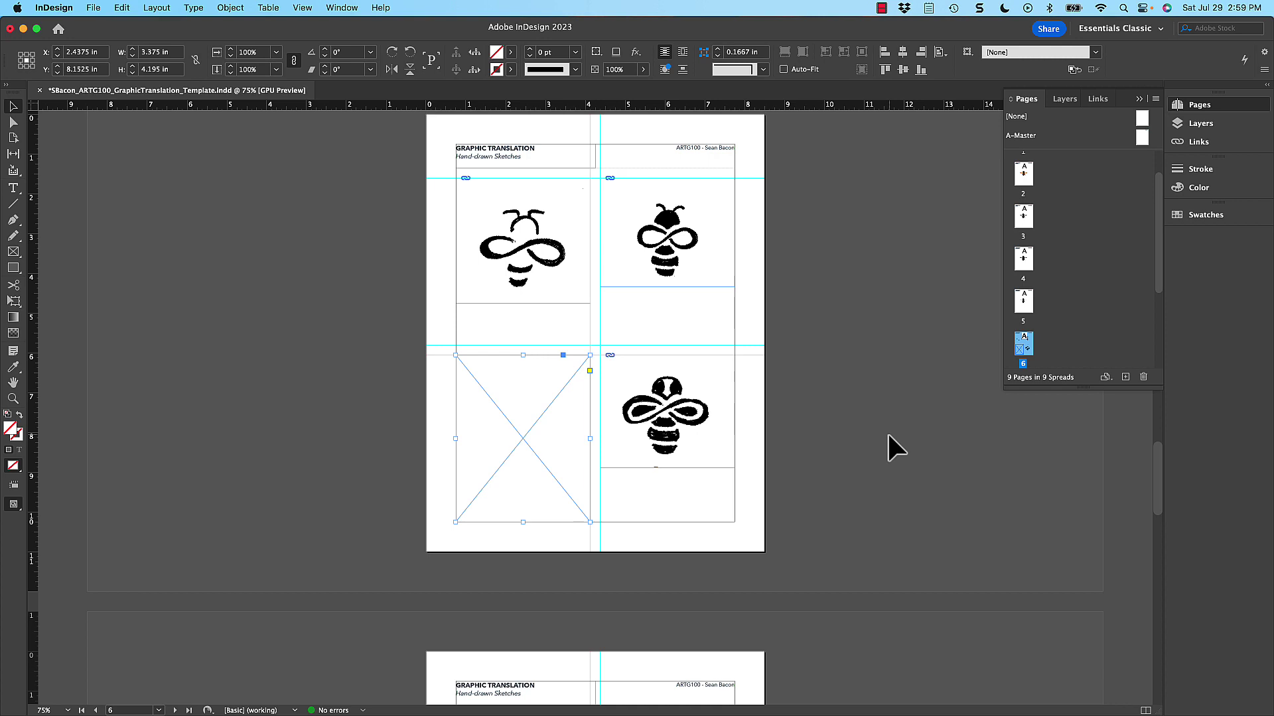
key("space")
left_click_drag(754, 484, 745, 300)
left_click_drag(660, 605, 614, 318)
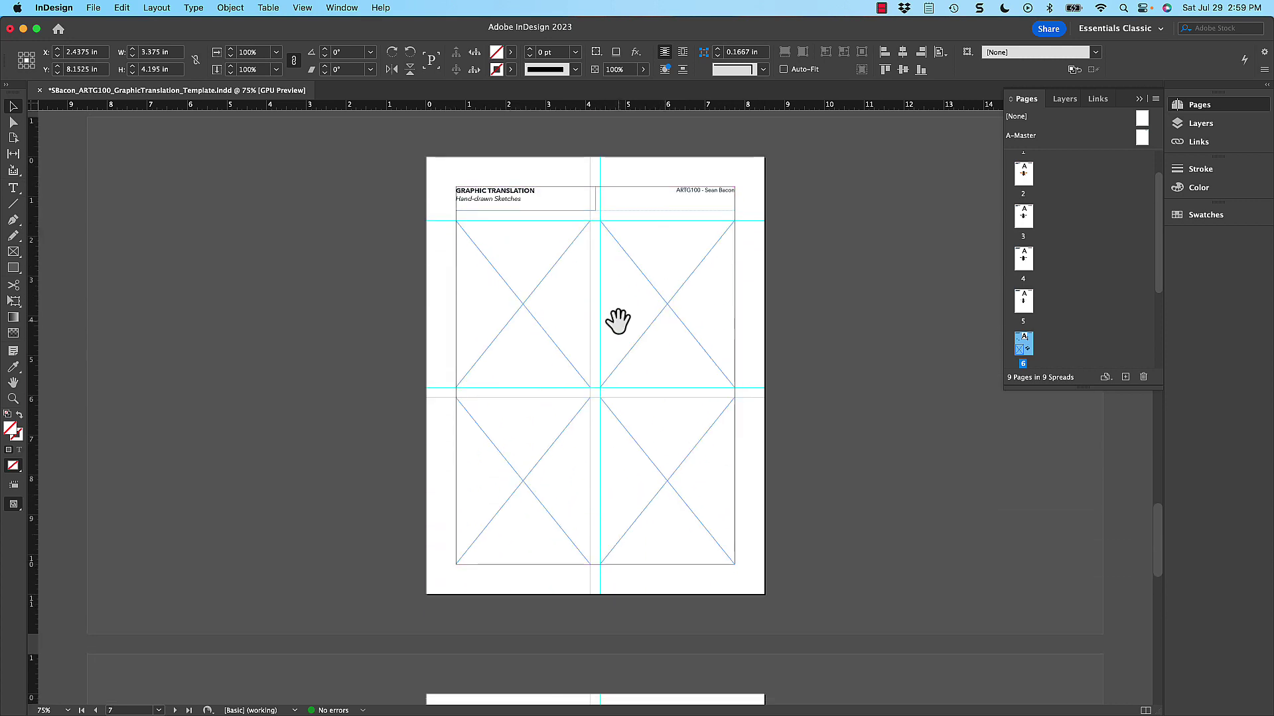
left_click_drag(693, 402, 730, 489)
scroll(743, 517, "down", 5)
left_click_drag(754, 541, 710, 316)
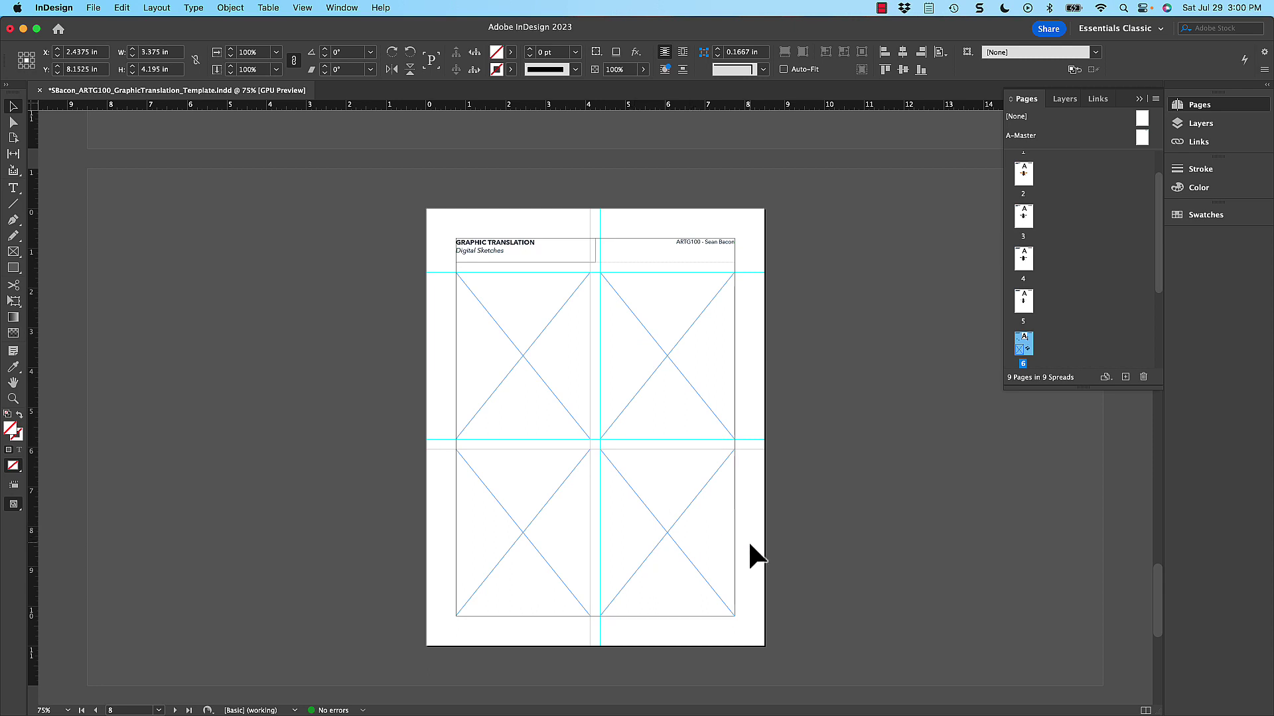
left_click_drag(747, 540, 743, 265)
scroll(743, 265, "up", 5)
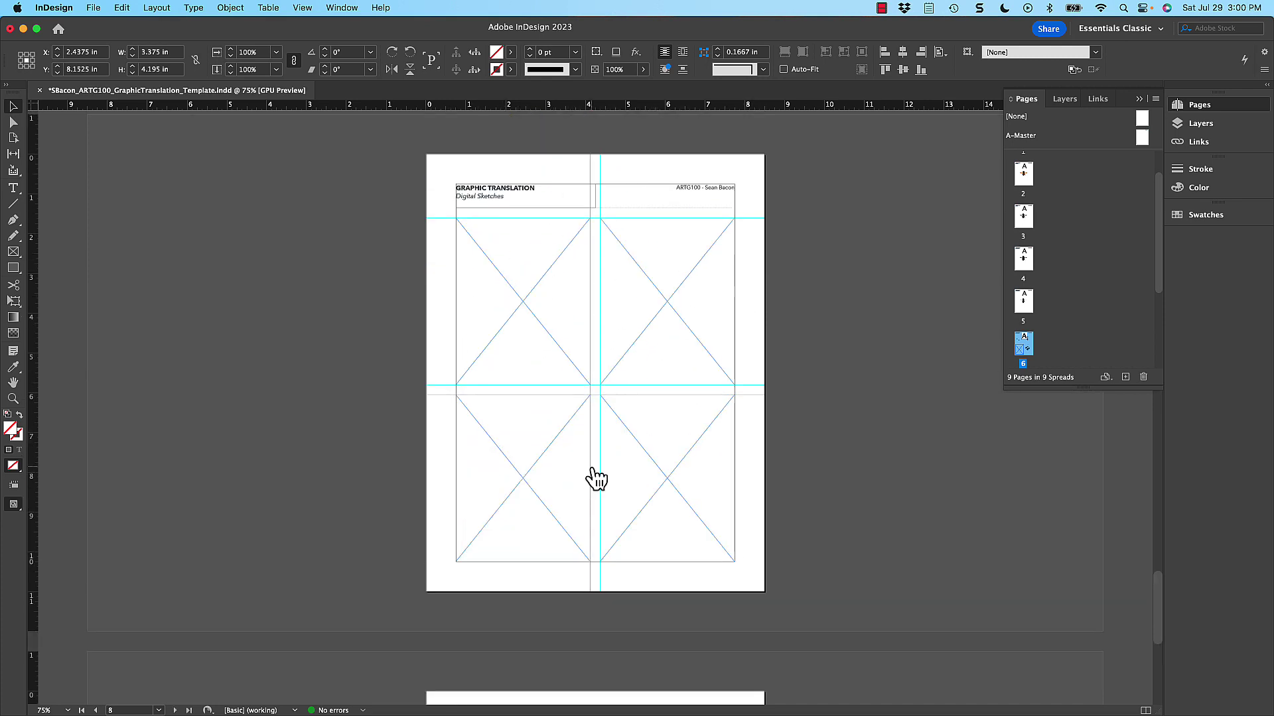
- Switch to Illustrator's BEE_ALL.ai document and pan around the bee logo sheet
key("super+Tab")
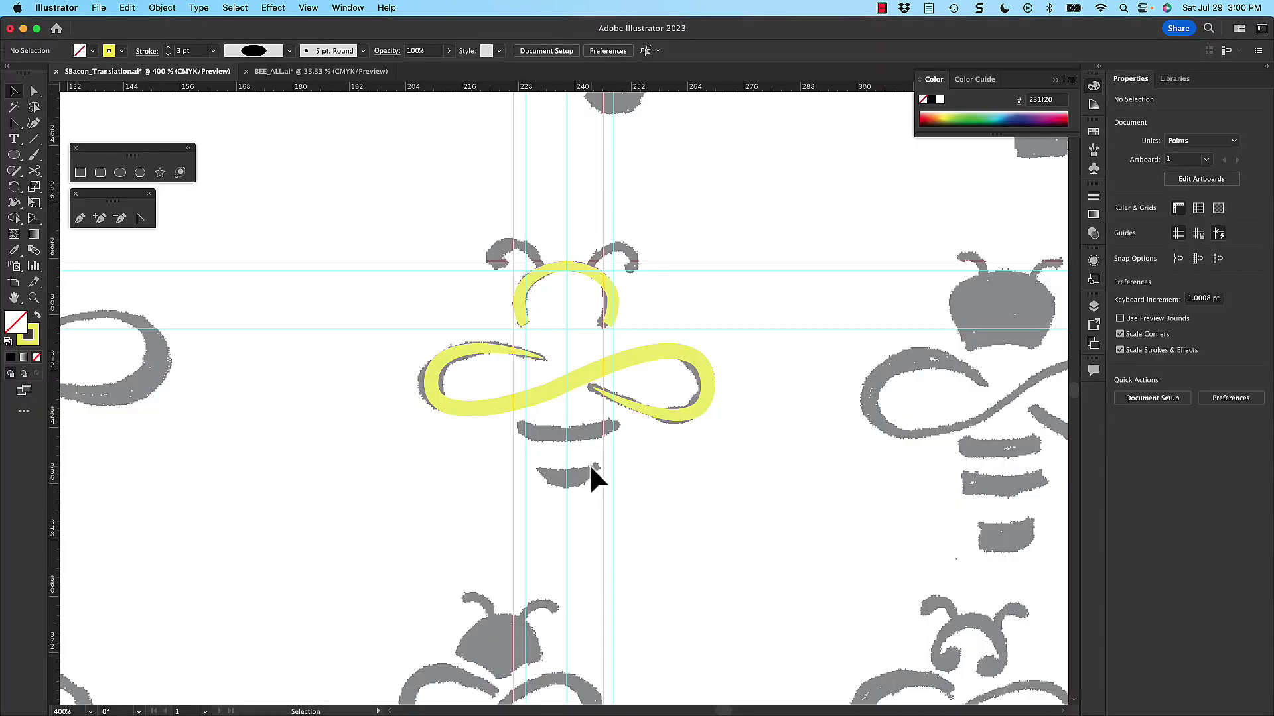
left_click(334, 70)
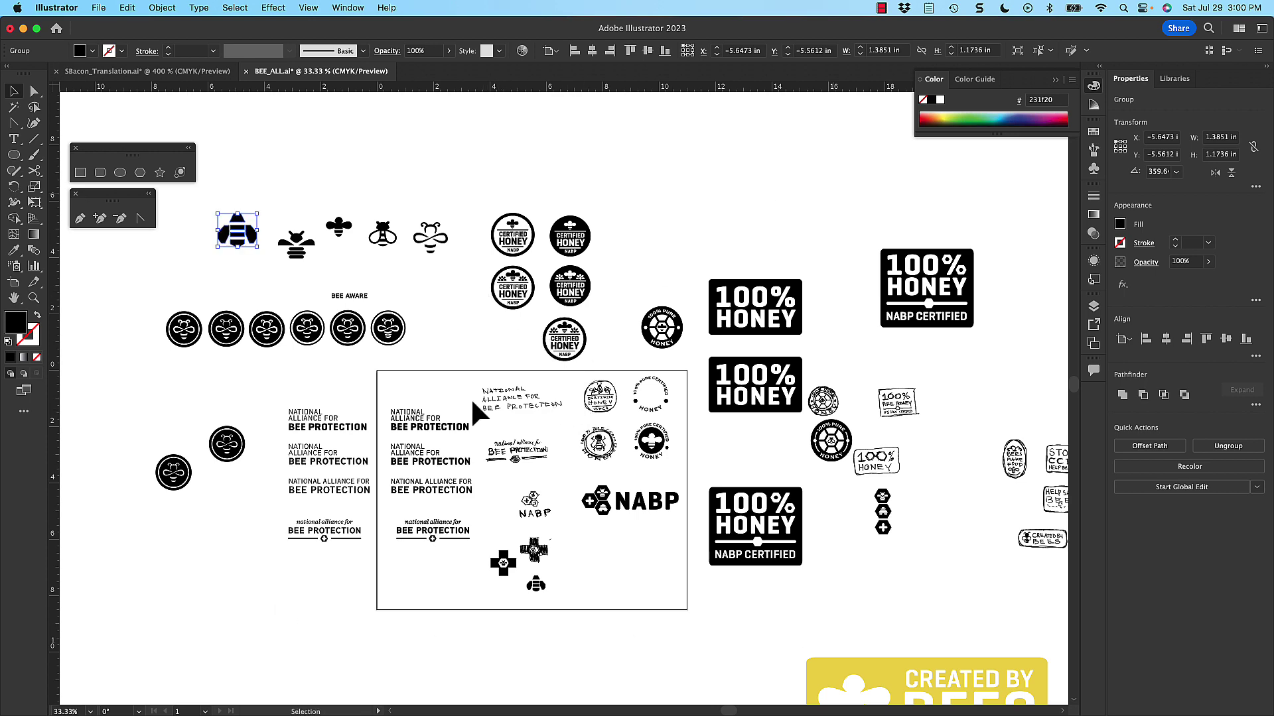
scroll(477, 413, "right", 10)
scroll(476, 412, "down", 4)
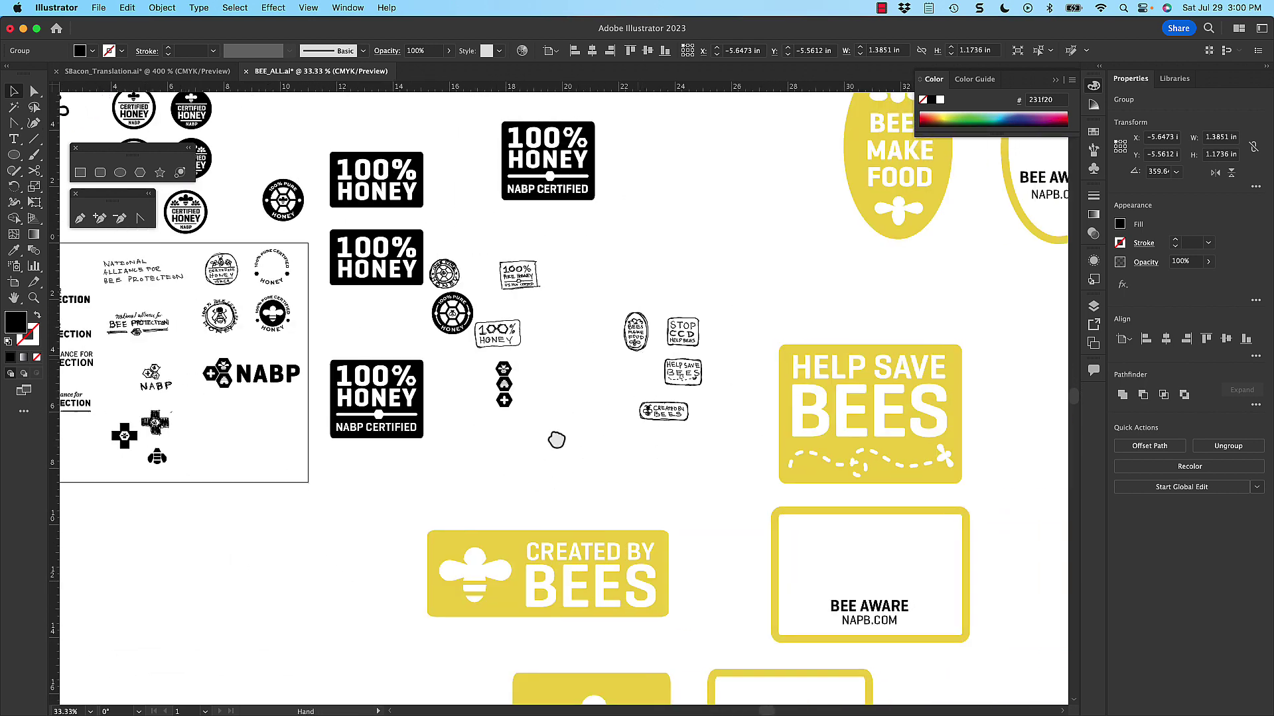
scroll(556, 439, "right", 5)
scroll(682, 341, "down", 4)
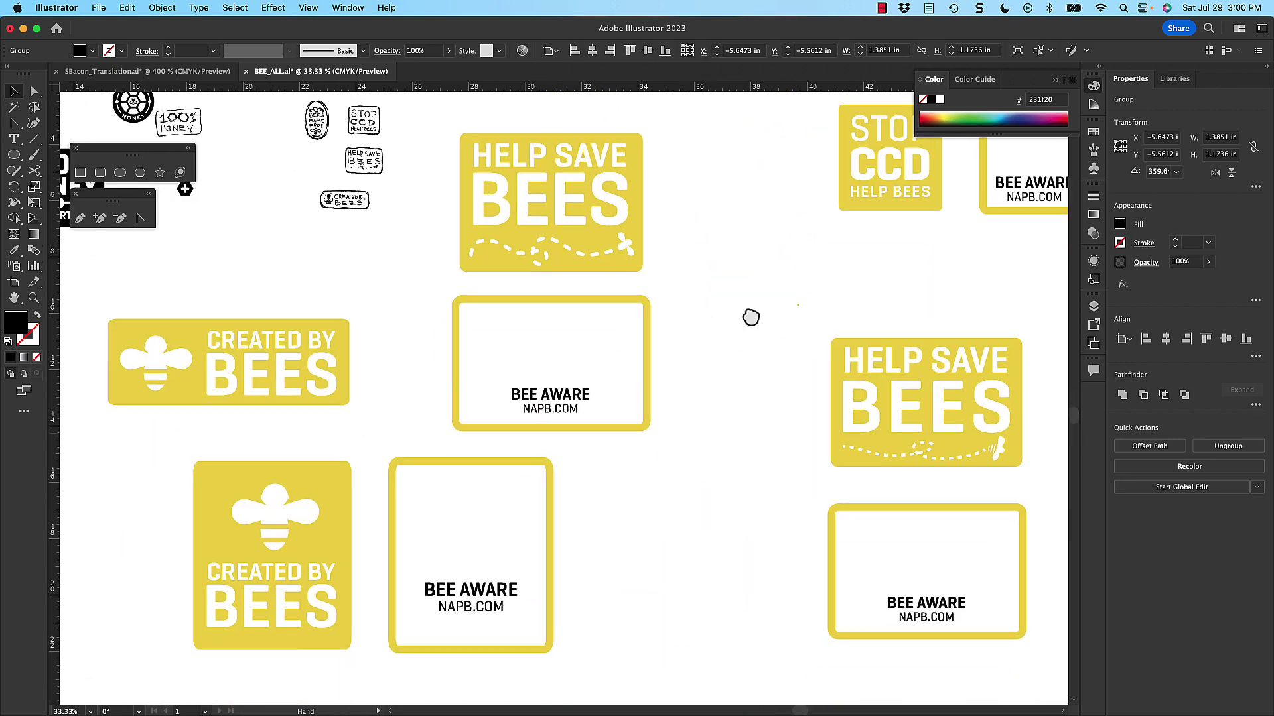
scroll(750, 318, "left", 5)
scroll(537, 323, "left", 5)
- Zoom out to see the whole sheet, then zoom in on the top-left bee artwork
key("super+minus")
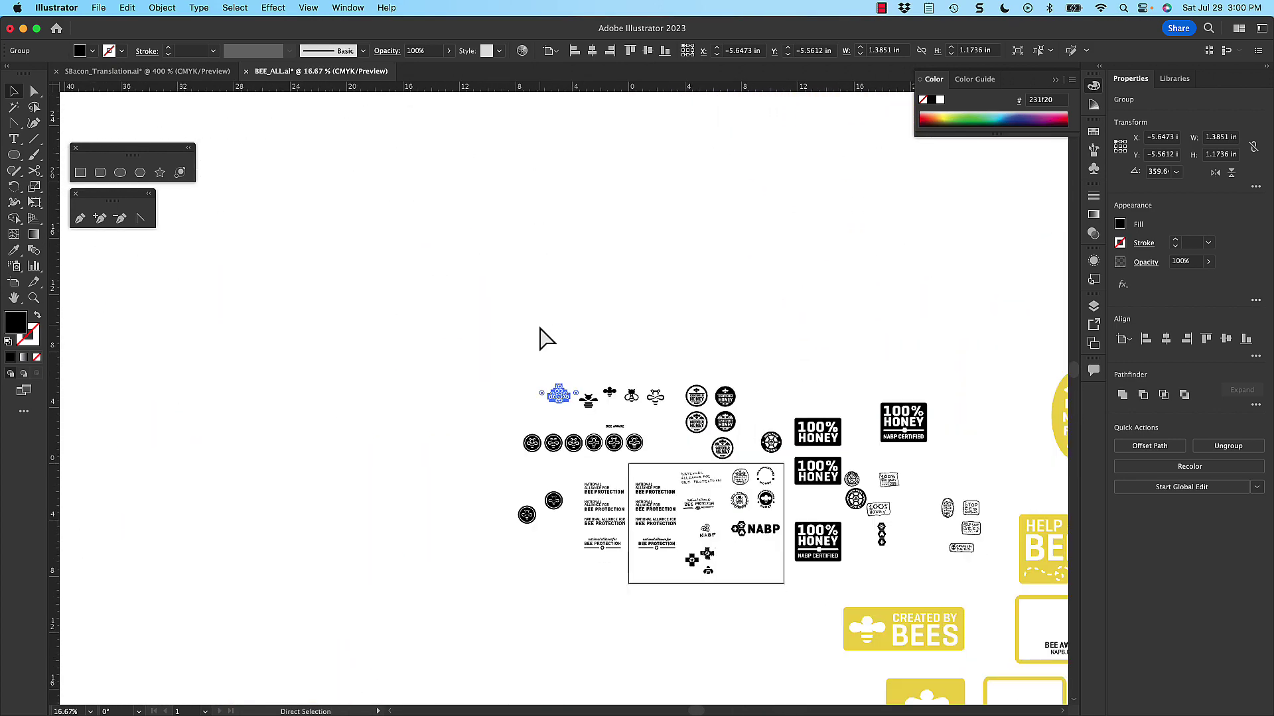
key("super+minus")
key("super+minus")
key("super+minus")
scroll(546, 342, "down", 5)
scroll(546, 342, "right", 3)
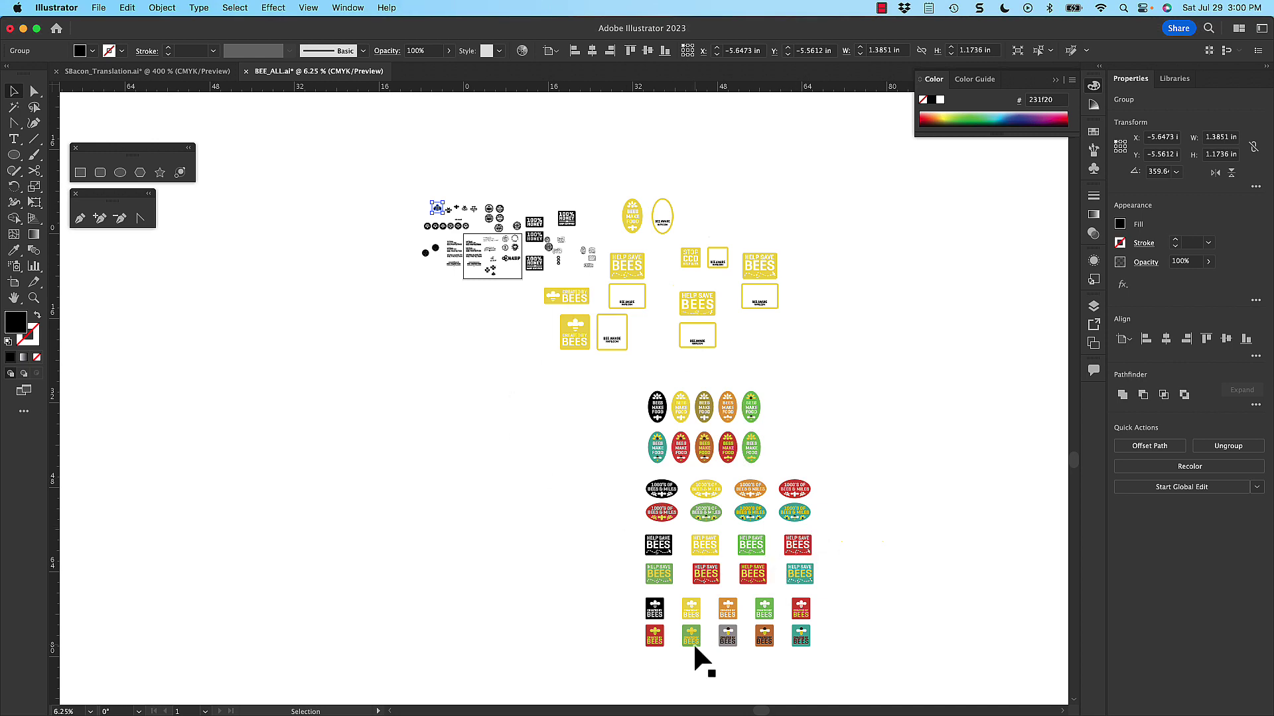
key("z")
left_click_drag(423, 192, 834, 491)
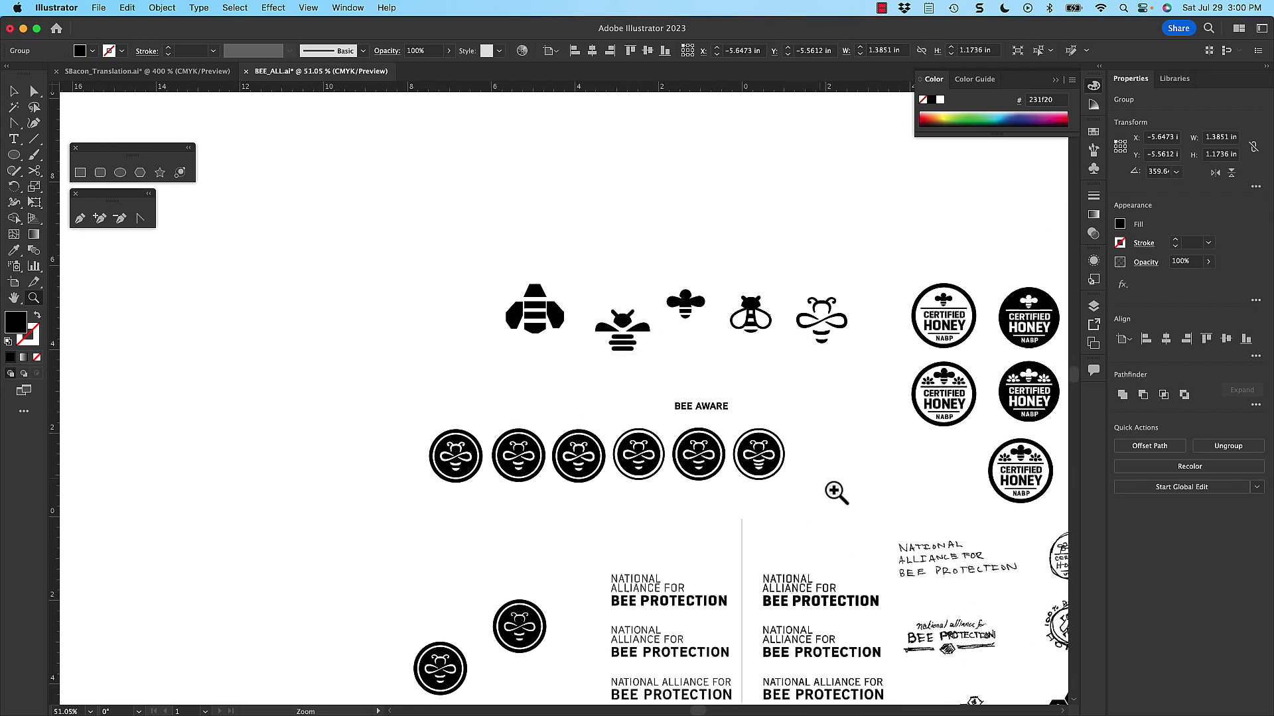
- Raise the small bee above the row, shift the winged striped bee up-right, and select the infinity bee
scroll(763, 398, "down", 2)
scroll(763, 398, "right", 2)
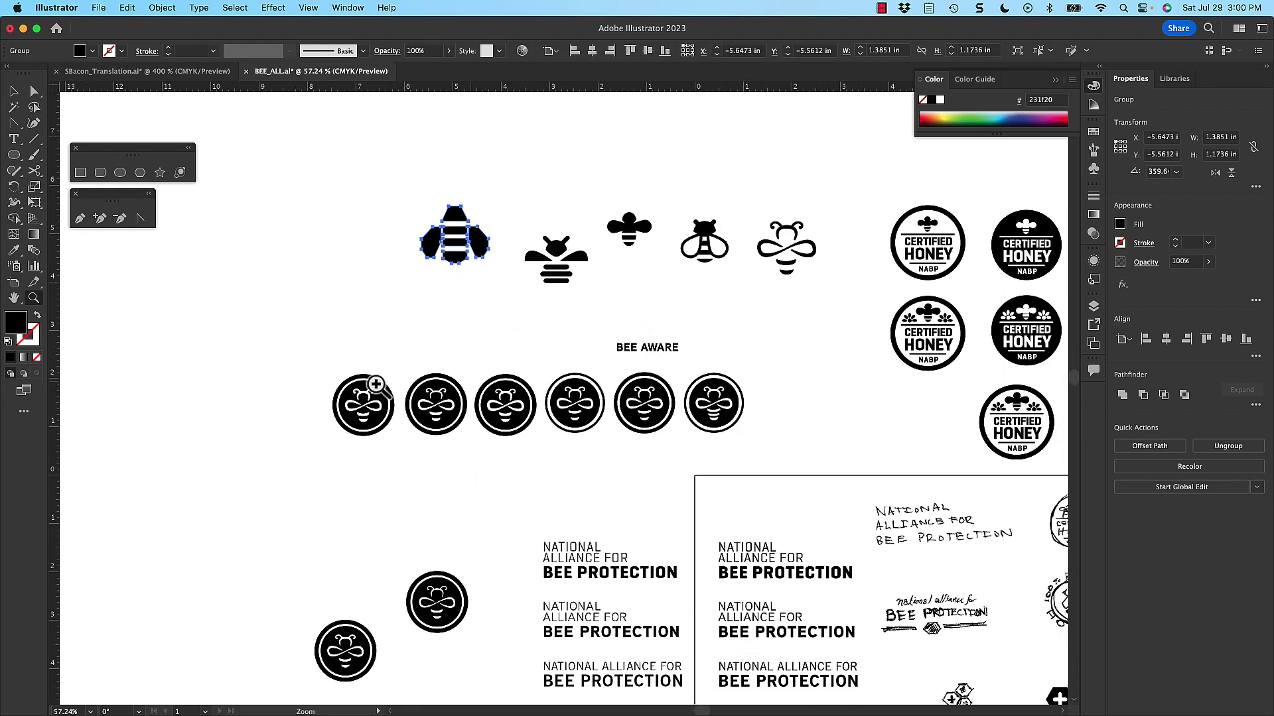
left_click_drag(428, 418, 478, 465)
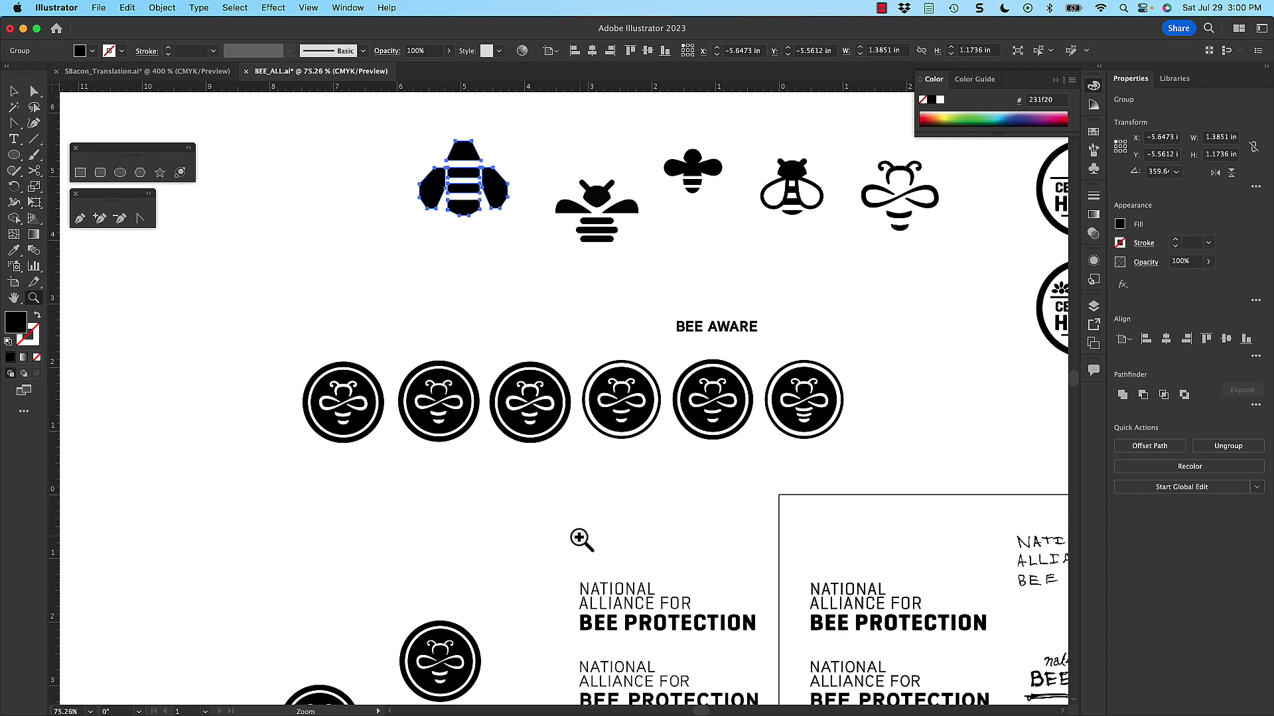
left_click_drag(654, 276, 476, 464)
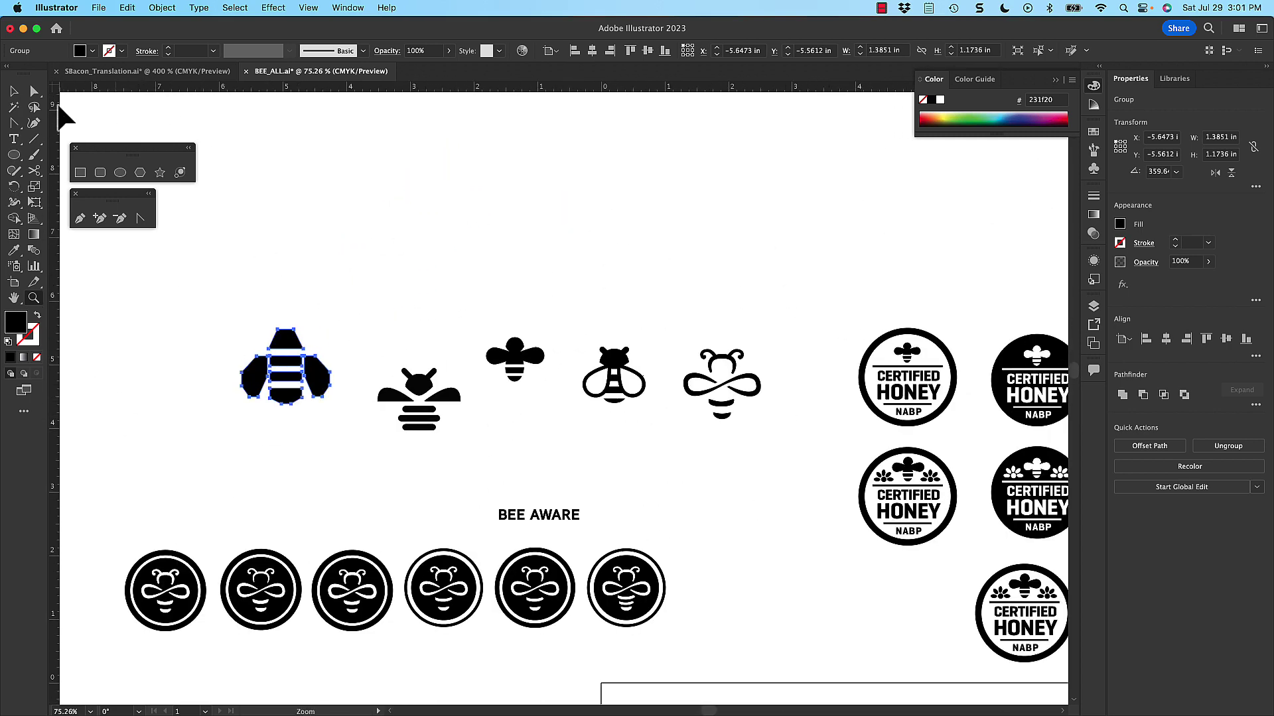
left_click(14, 91)
left_click(358, 256)
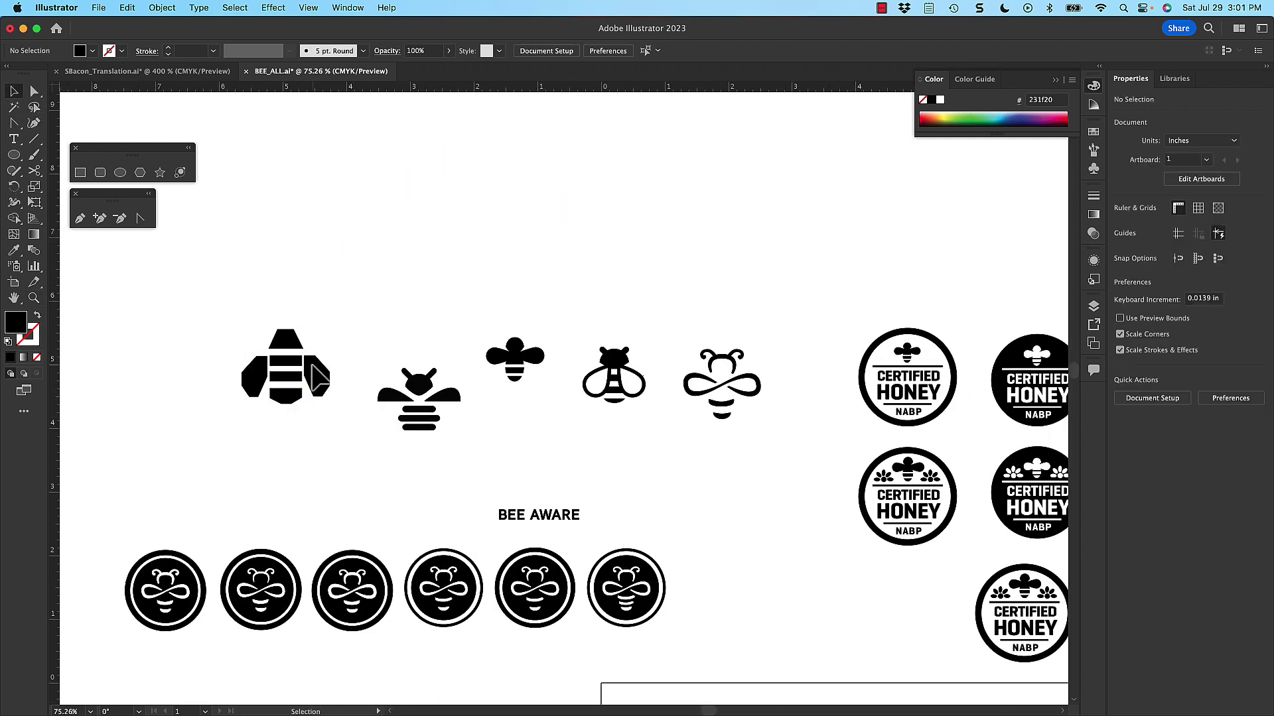
mouse_move(319, 378)
left_mouse_down()
mouse_move(370, 378)
mouse_move(324, 378)
left_mouse_up()
left_click_drag(506, 359, 503, 328)
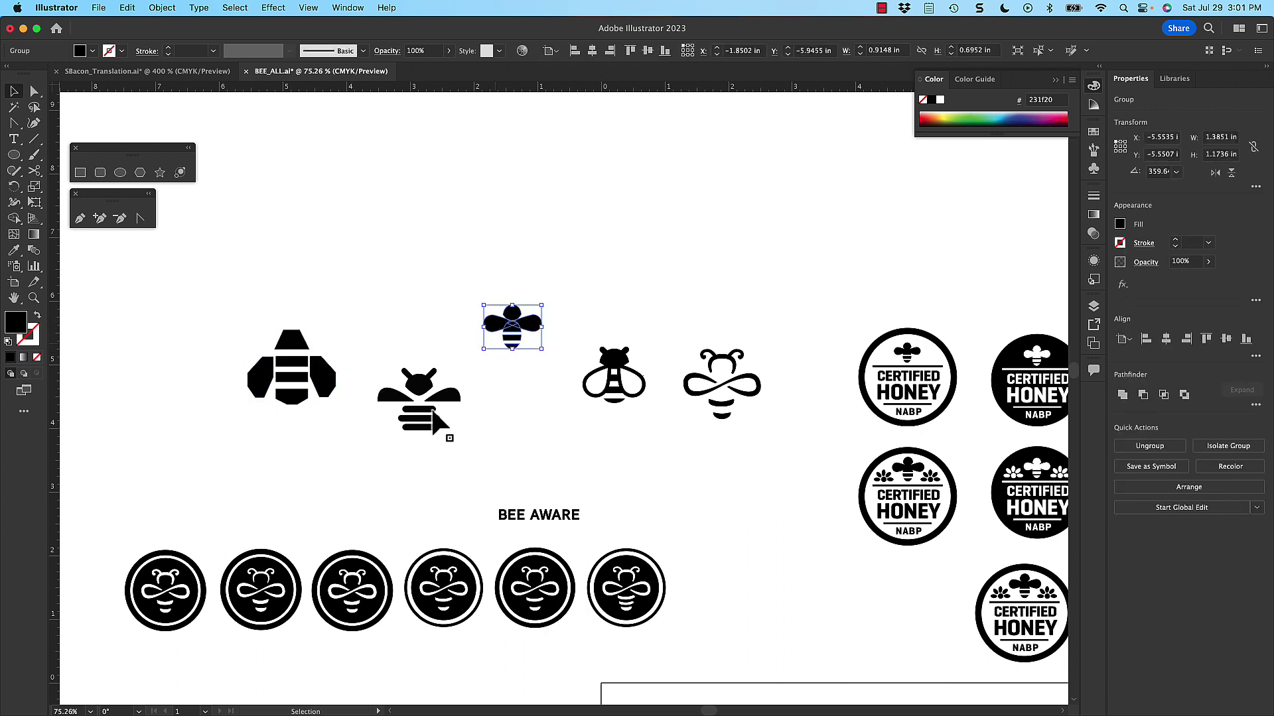
left_click_drag(455, 385, 482, 375)
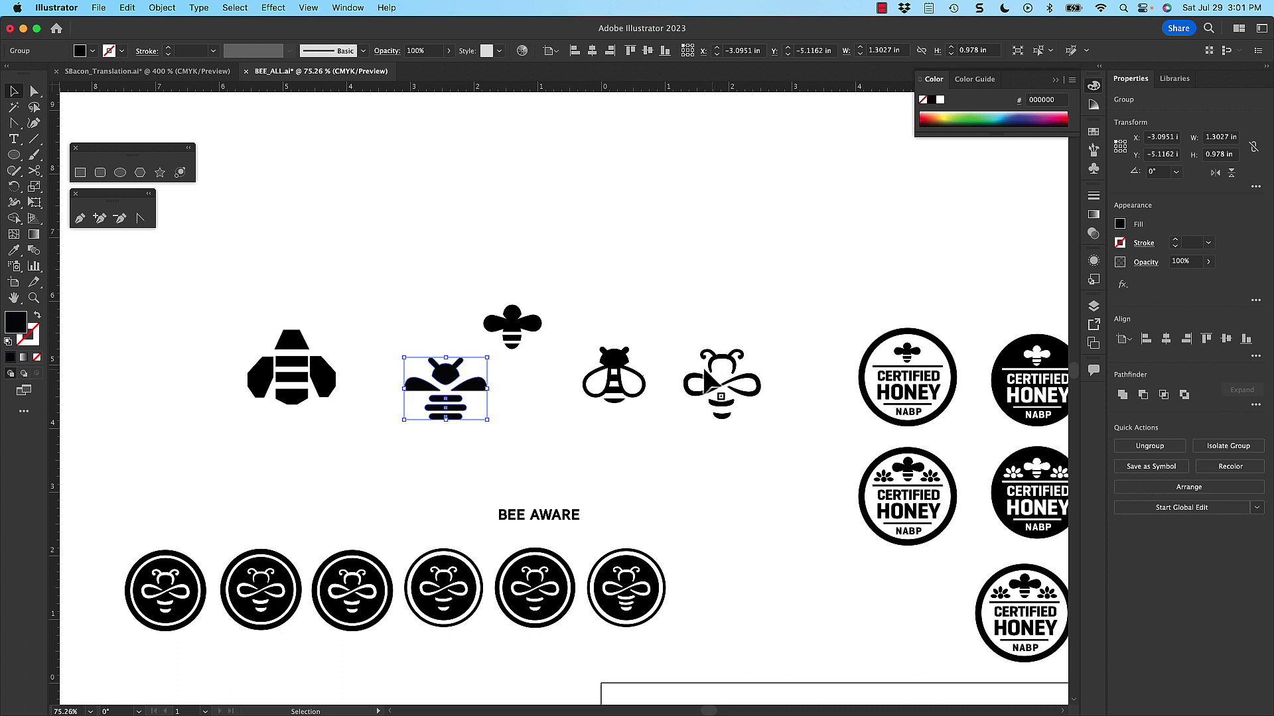
left_click_drag(658, 328, 786, 460)
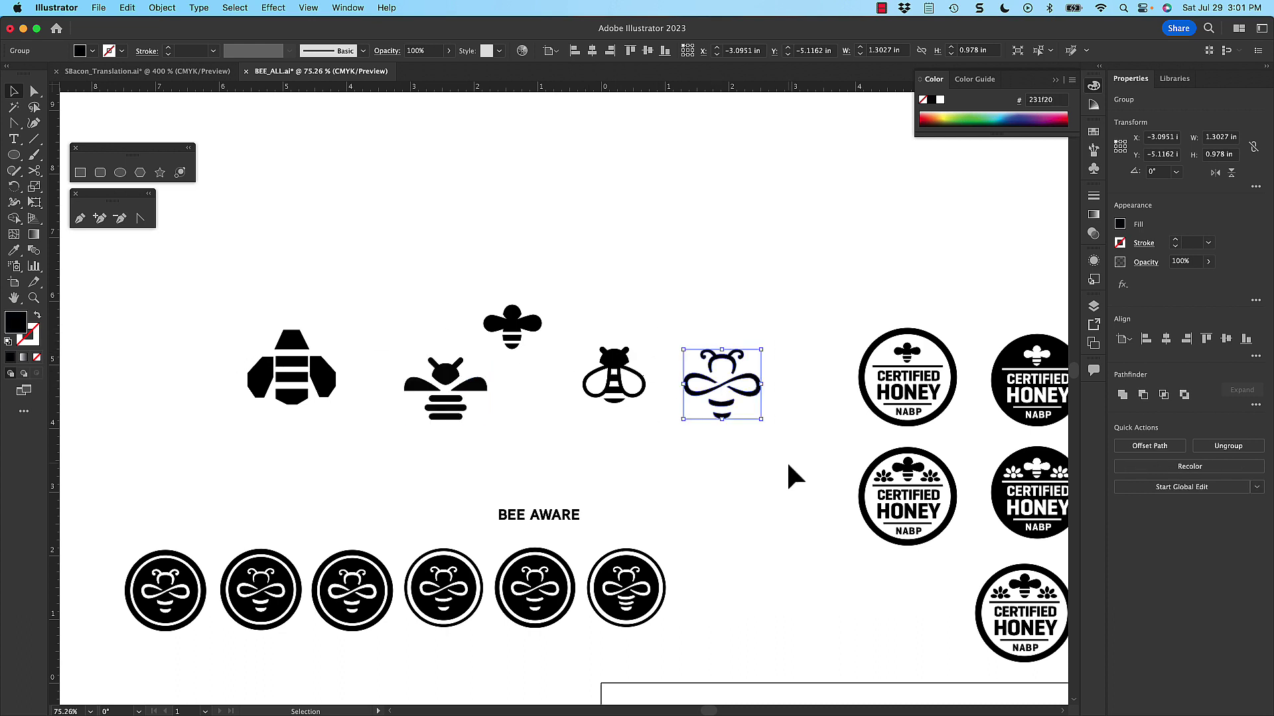
- Copy the infinity bee from Illustrator onto page 8's top-left cell and enlarge it
key("a")
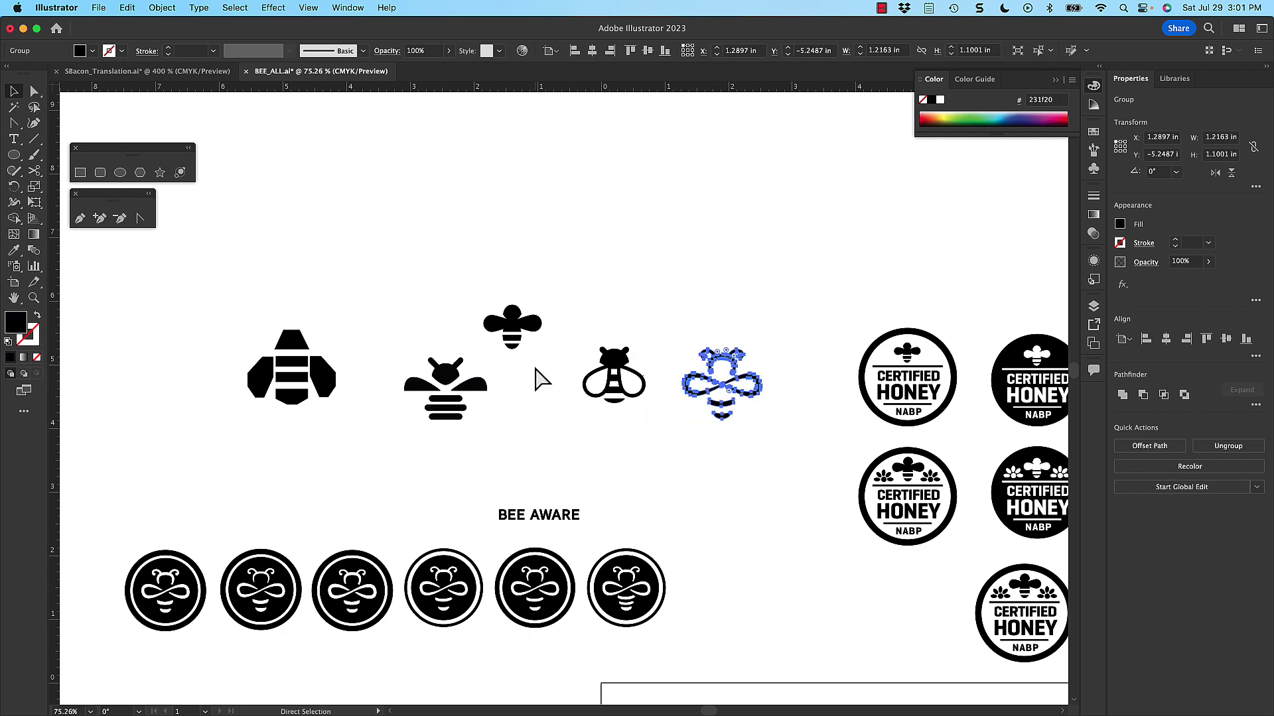
key("v")
left_click(128, 7)
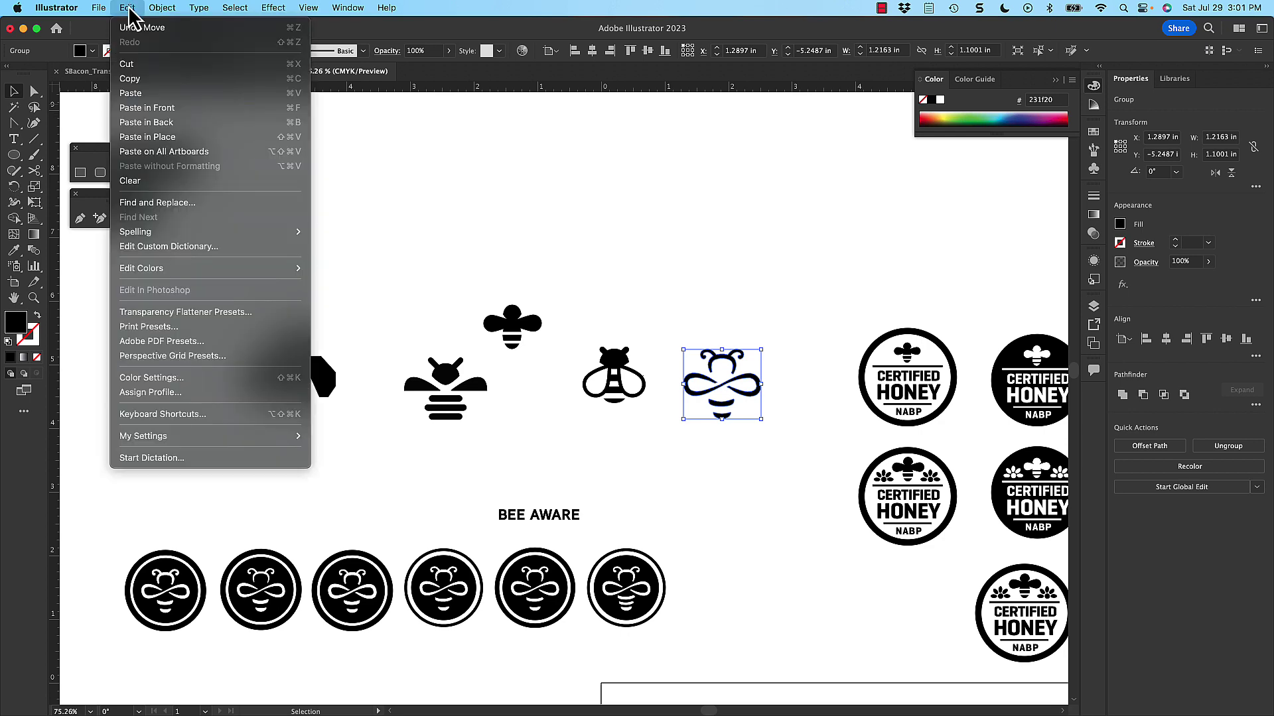
left_click(154, 86)
key("a")
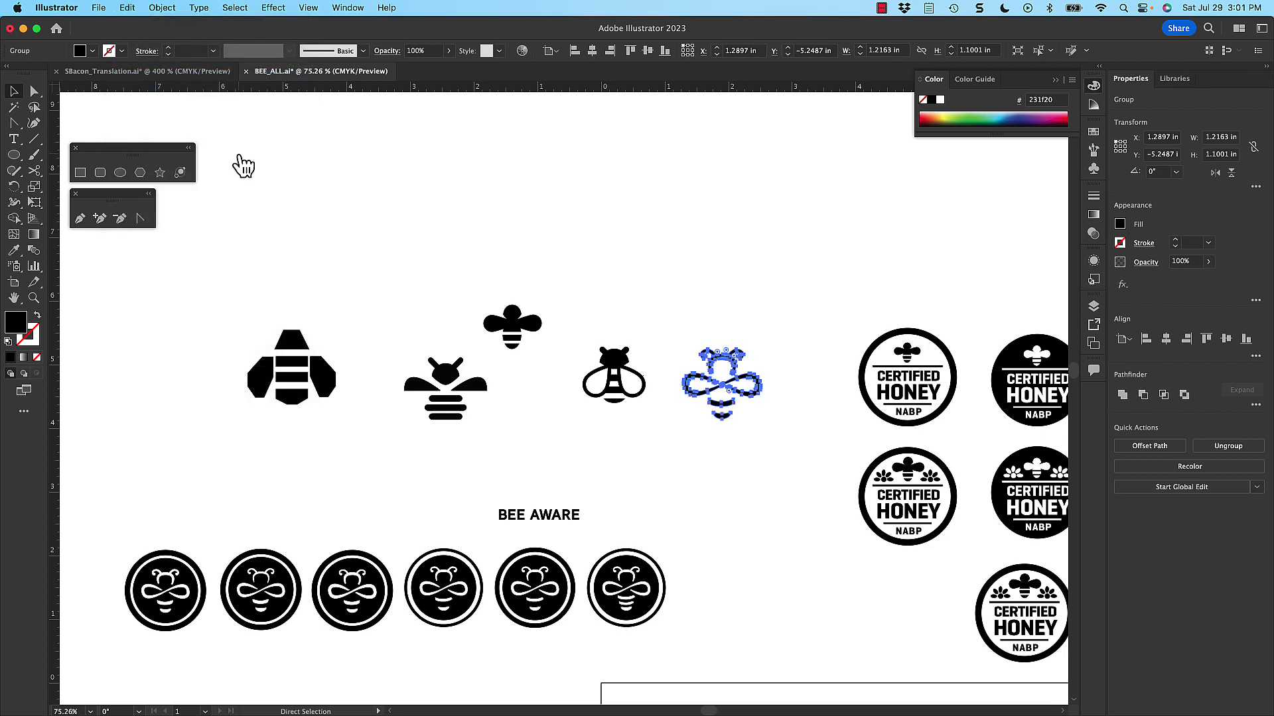
key("super+Tab")
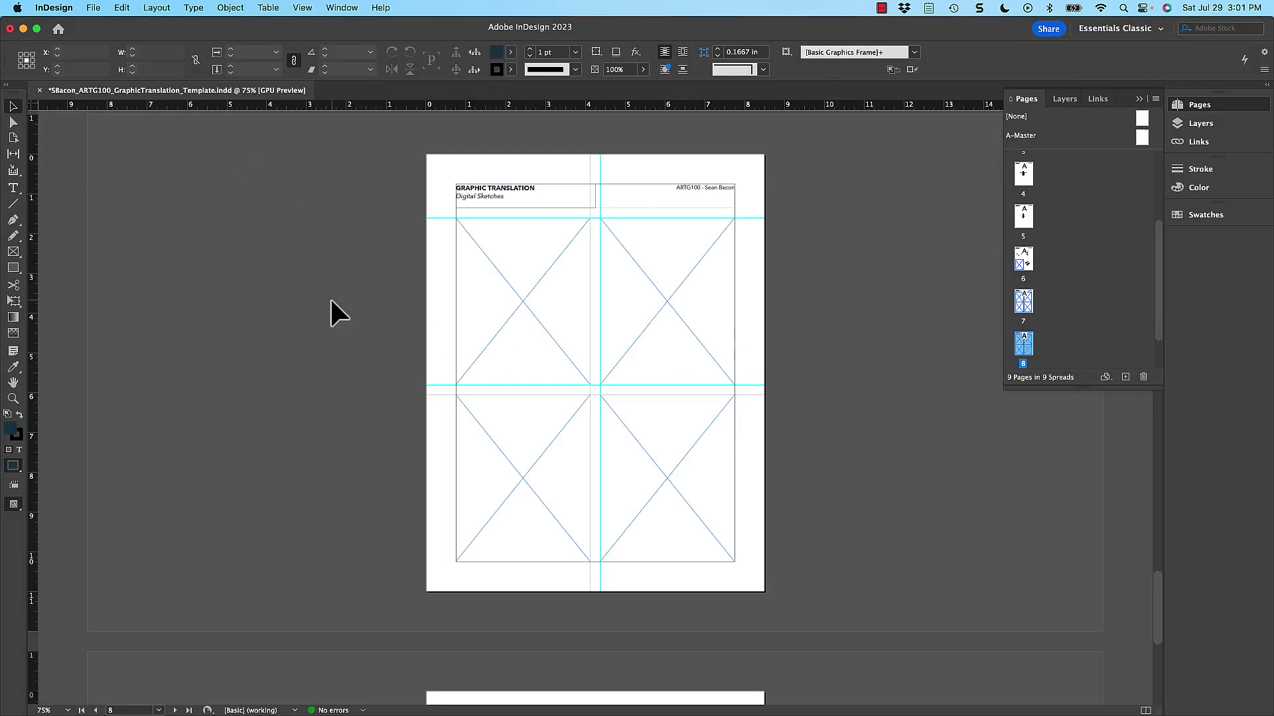
key("super+v")
left_click_drag(605, 375, 531, 299)
left_click(554, 261)
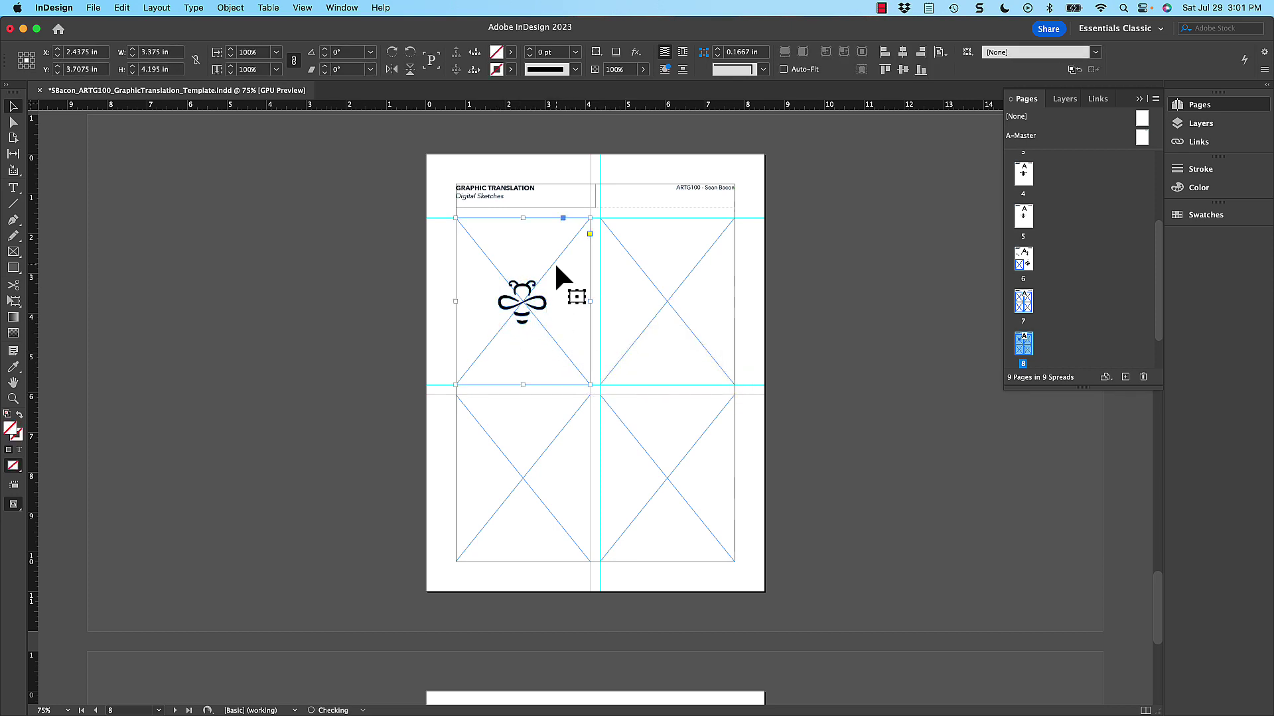
left_click(553, 261)
left_click(538, 296)
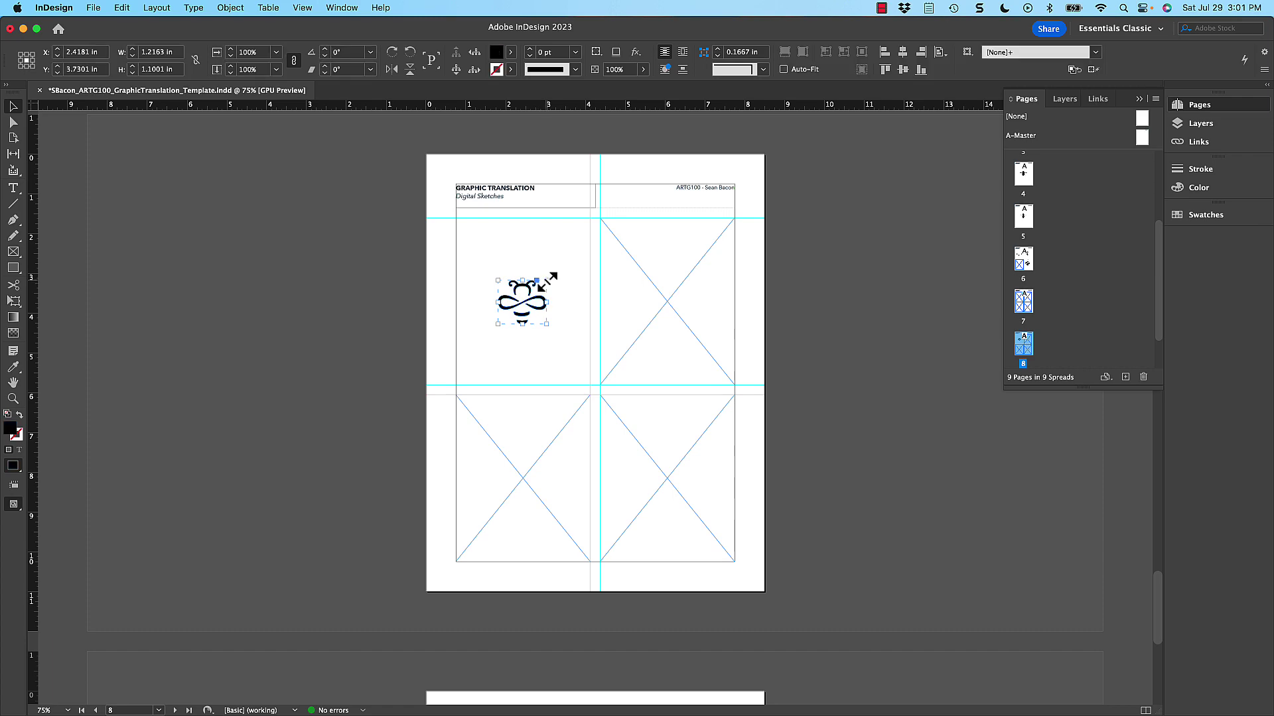
left_click_drag(548, 282, 576, 251)
left_click(385, 315)
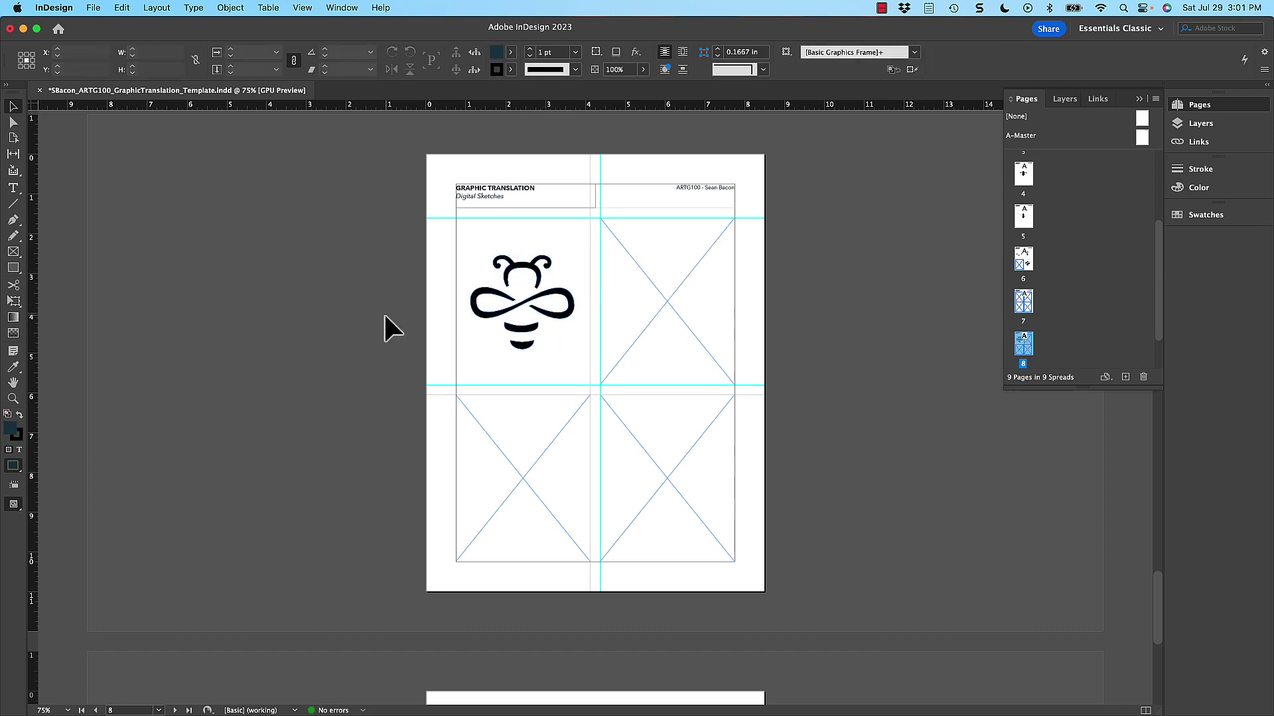
- Place the blocky striped bee top-right at about 2.63 in wide; resize the infinity bee to 2.48 in
key("super+Tab")
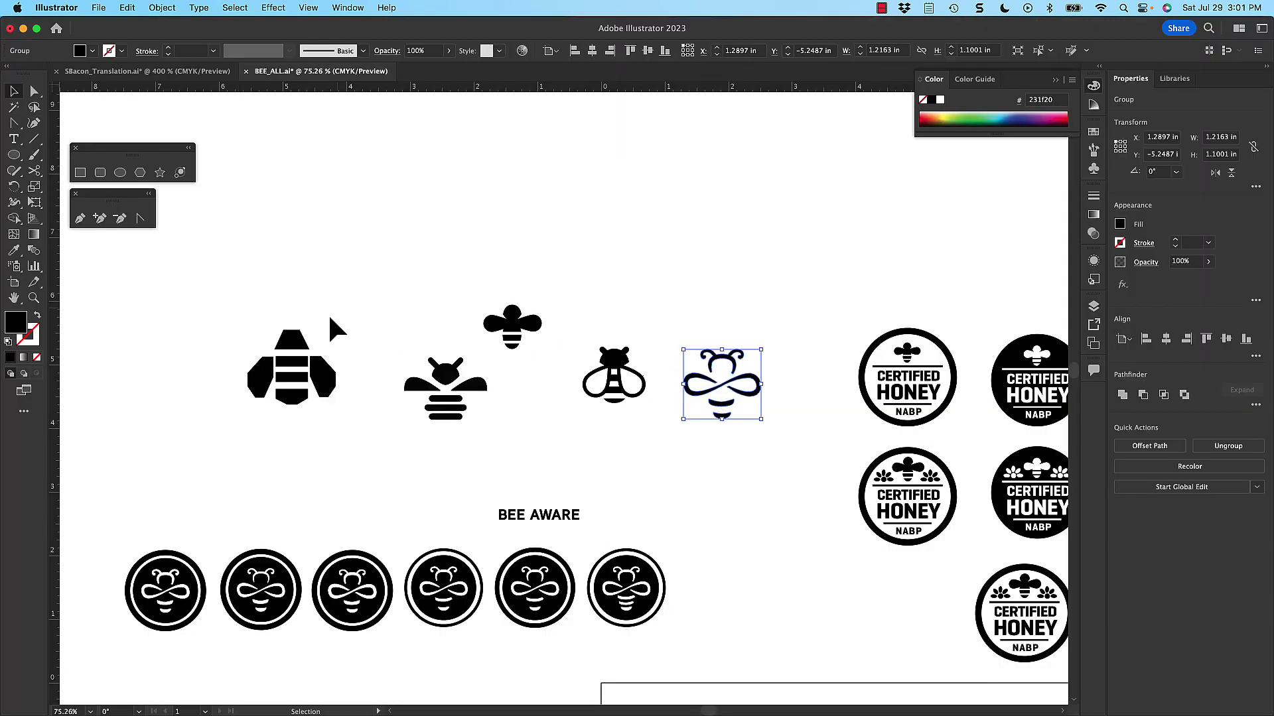
key("a")
left_click_drag(339, 306, 237, 440)
key("super+c")
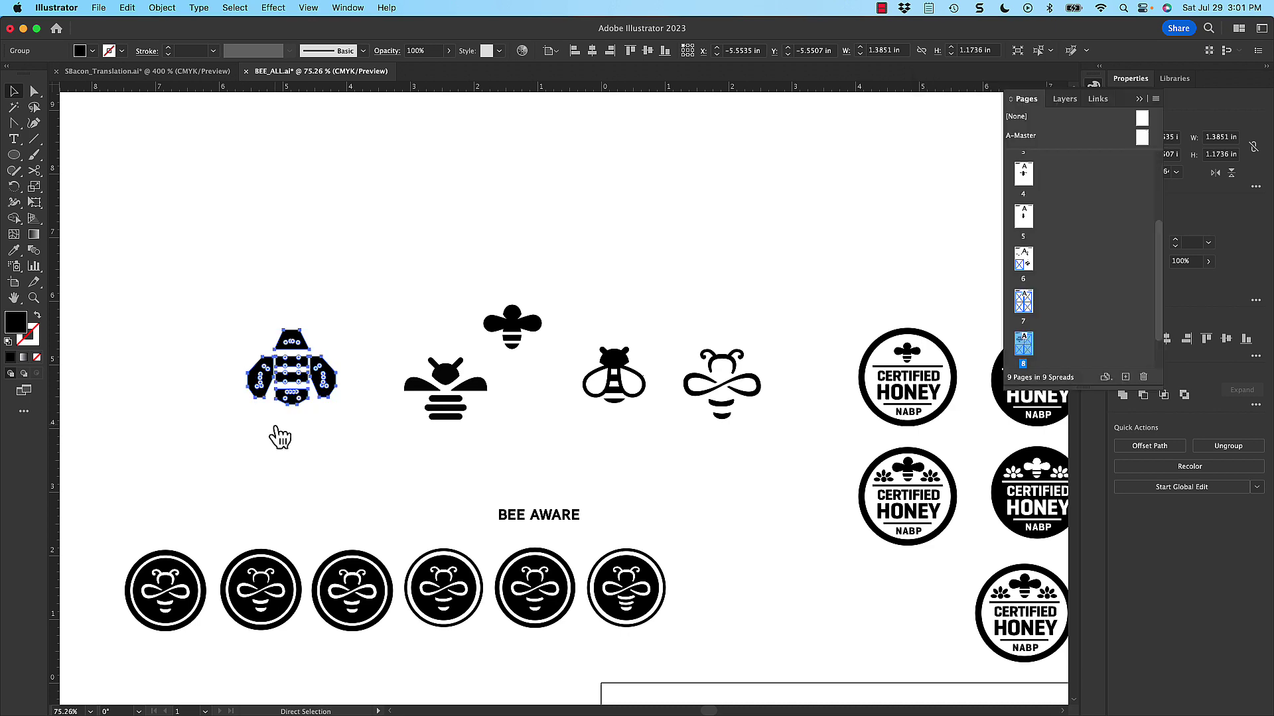
key("super+Tab")
key("super+v")
left_click_drag(606, 371, 716, 250)
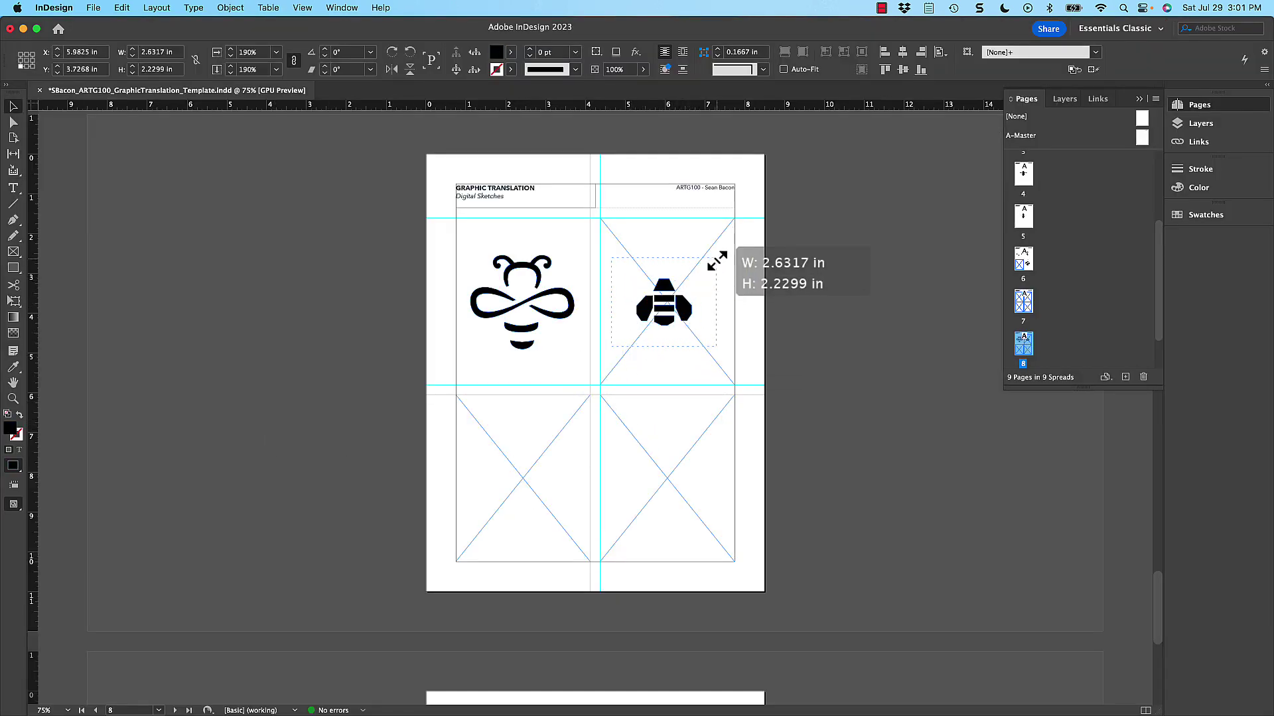
left_click_drag(705, 336, 716, 267)
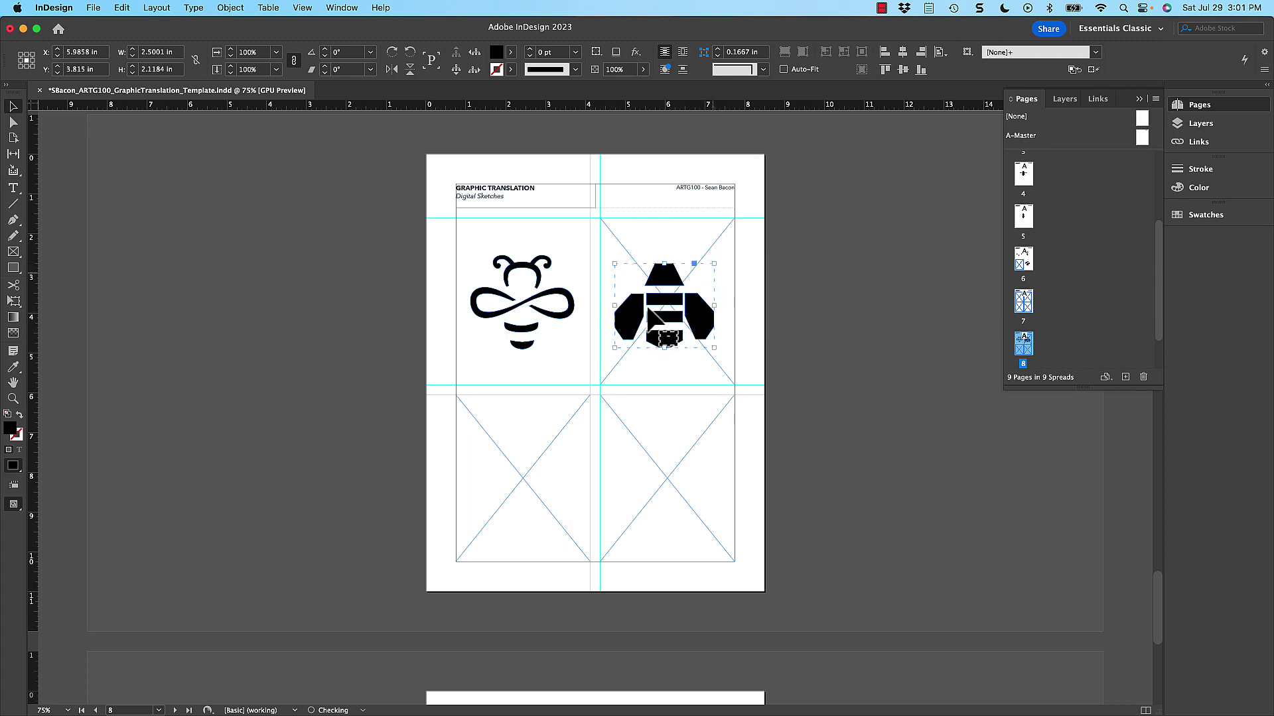
left_click(534, 323)
left_click_drag(574, 256, 574, 261)
left_click_drag(572, 267, 572, 266)
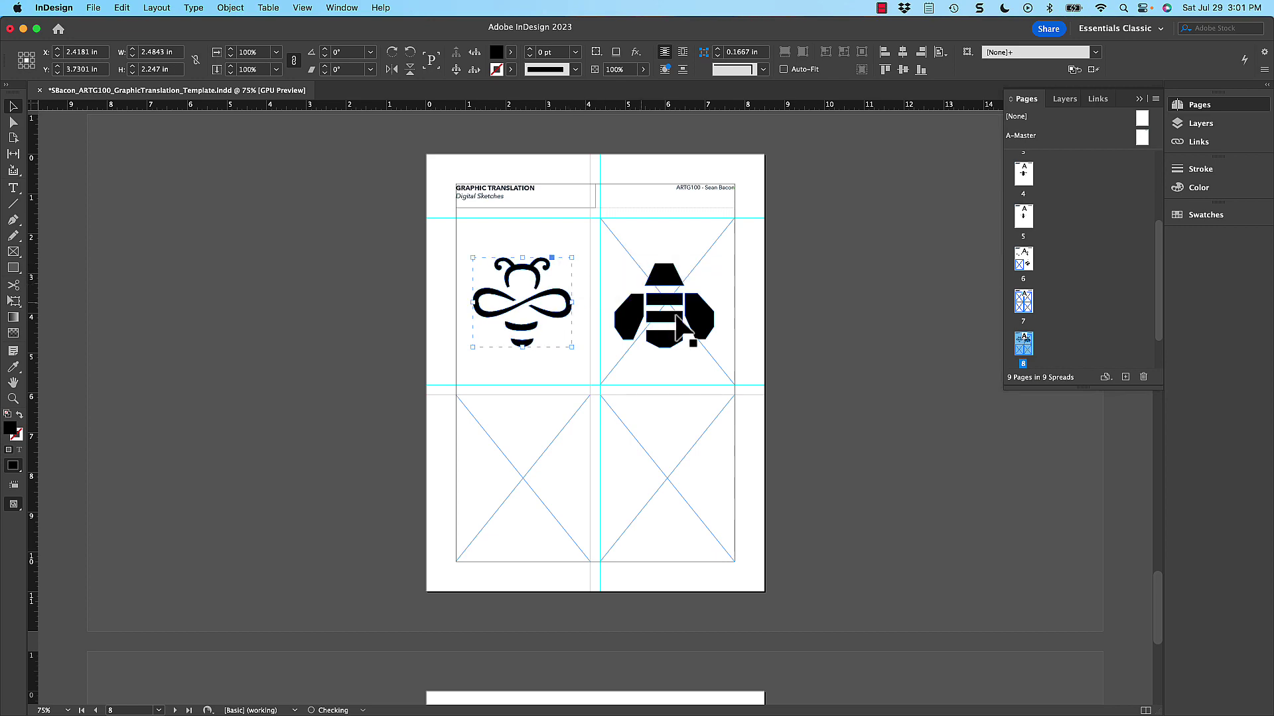
- Copy the winged striped bee onto page 8 and enlarge it in the bottom-left cell
key("cmd+Tab")
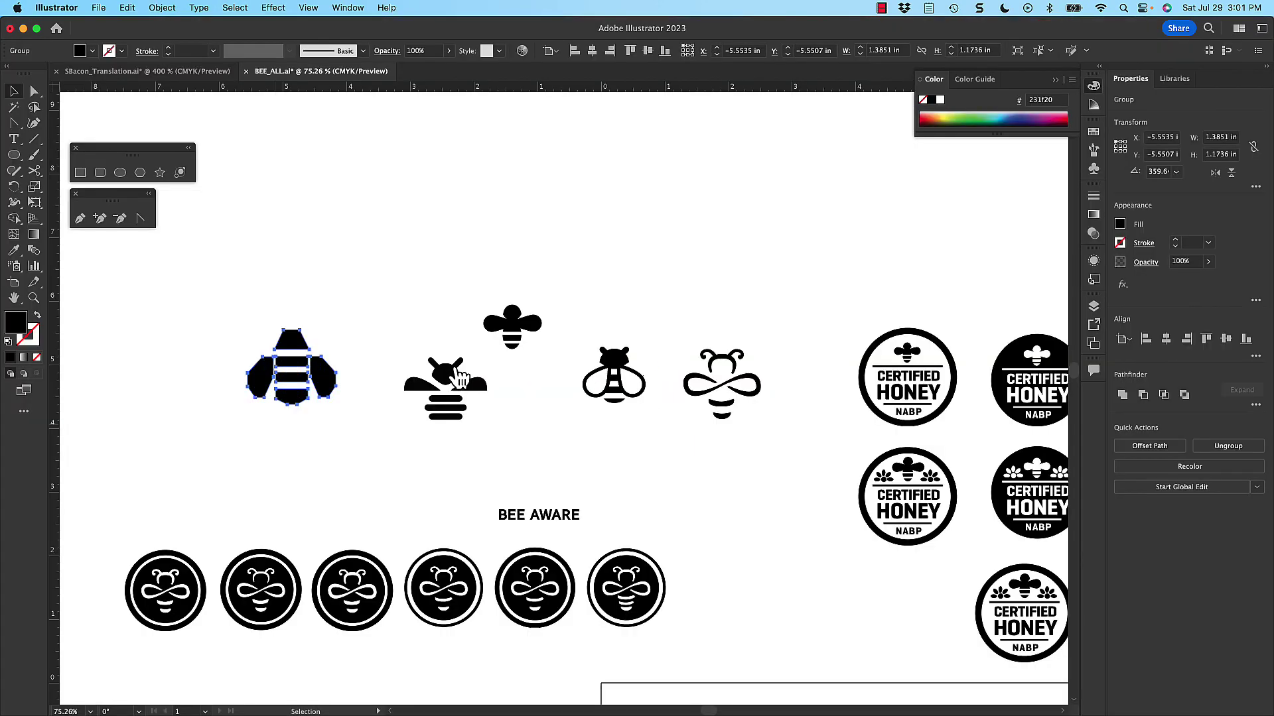
left_click_drag(492, 431, 496, 433)
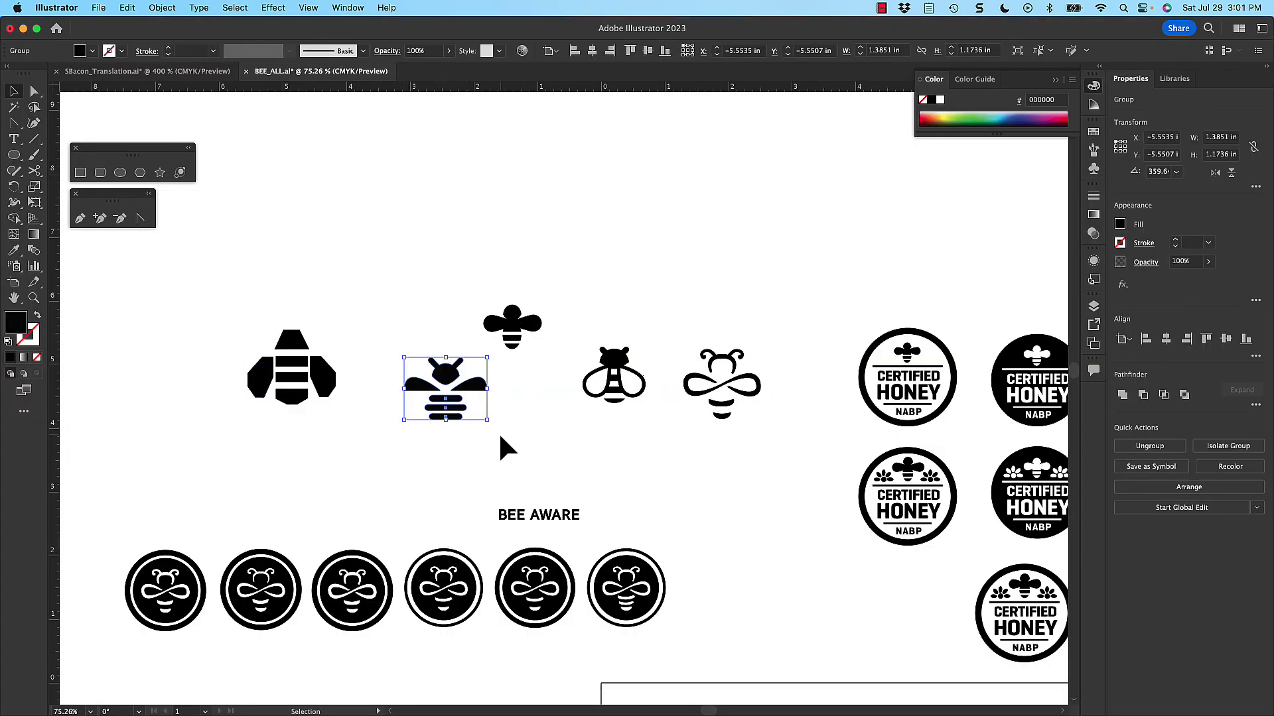
key("a")
key("super+c")
key("super+Tab")
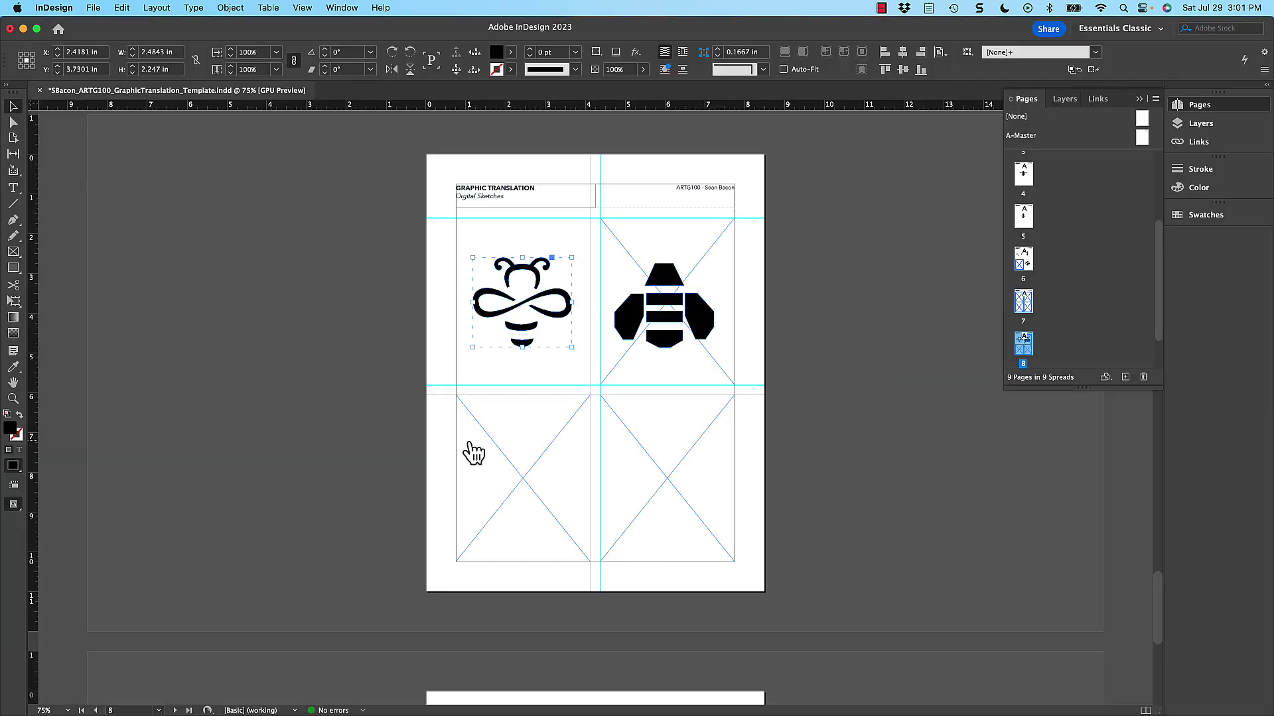
key("super+v")
left_click_drag(620, 354, 559, 470)
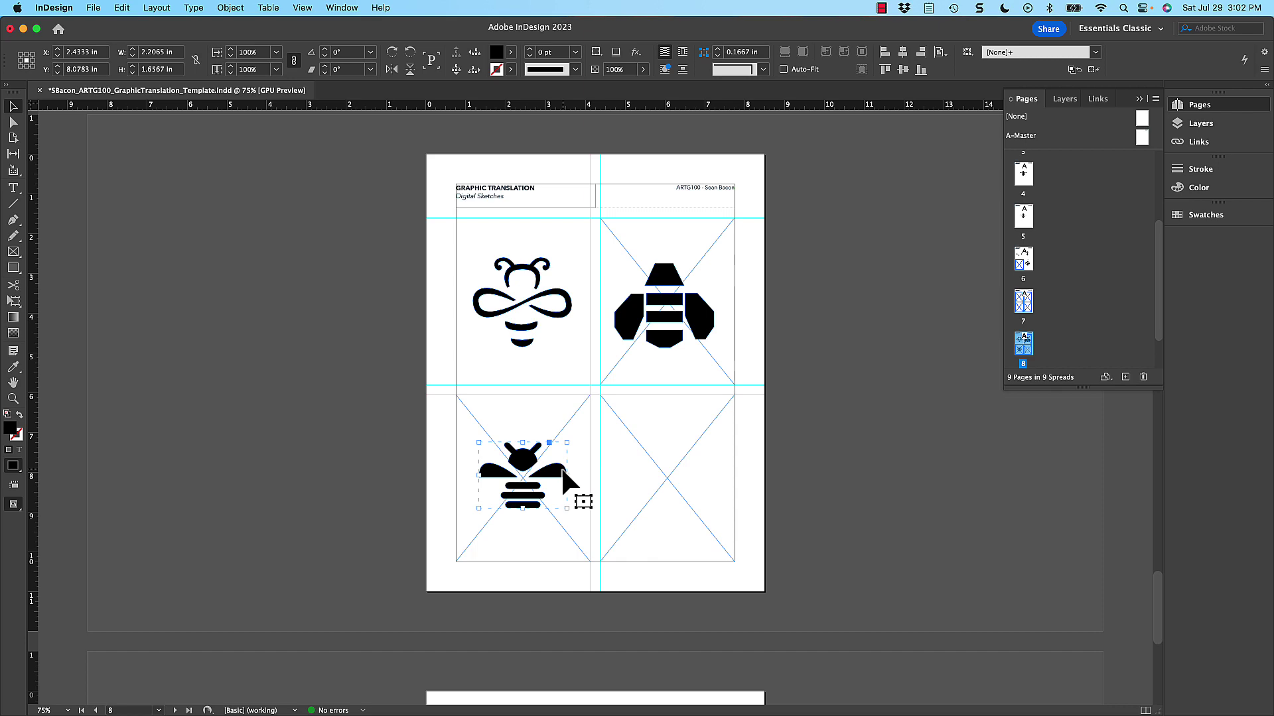
- Copy the infinity bee from page 8 onto page 9 and enlarge it across the page
scroll(582, 449, "down", 12)
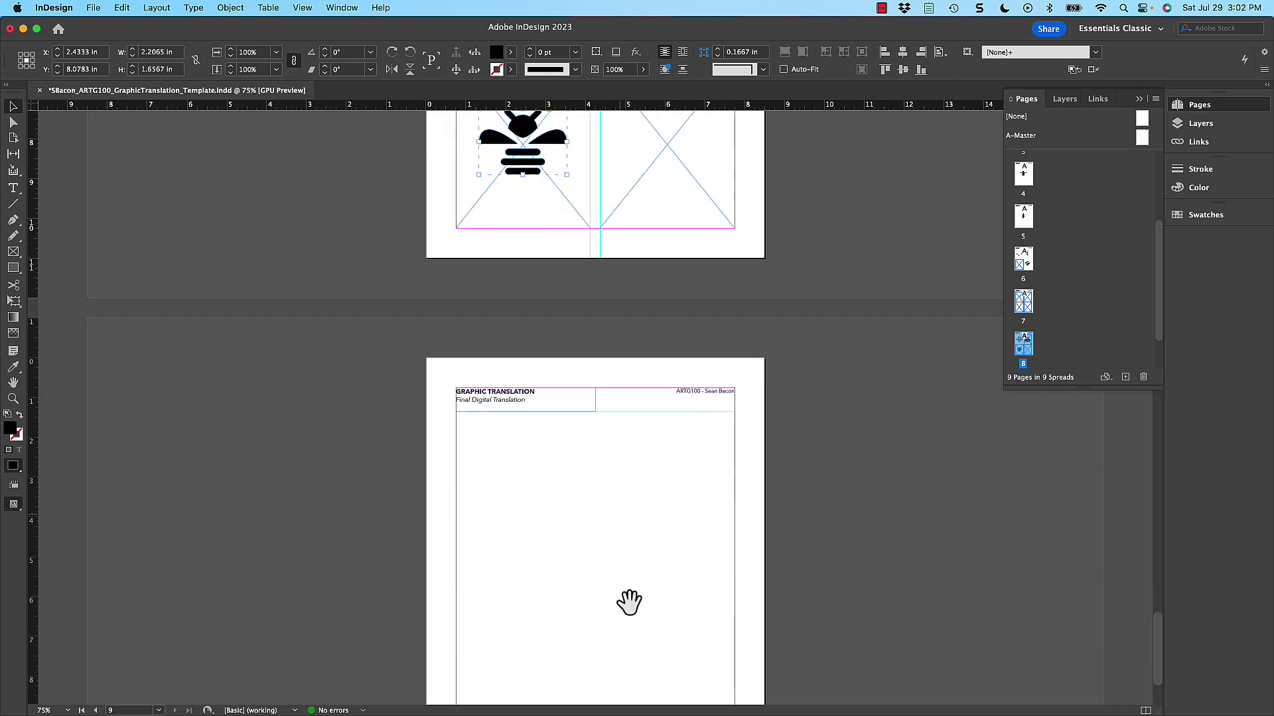
scroll(562, 265, "up", 12)
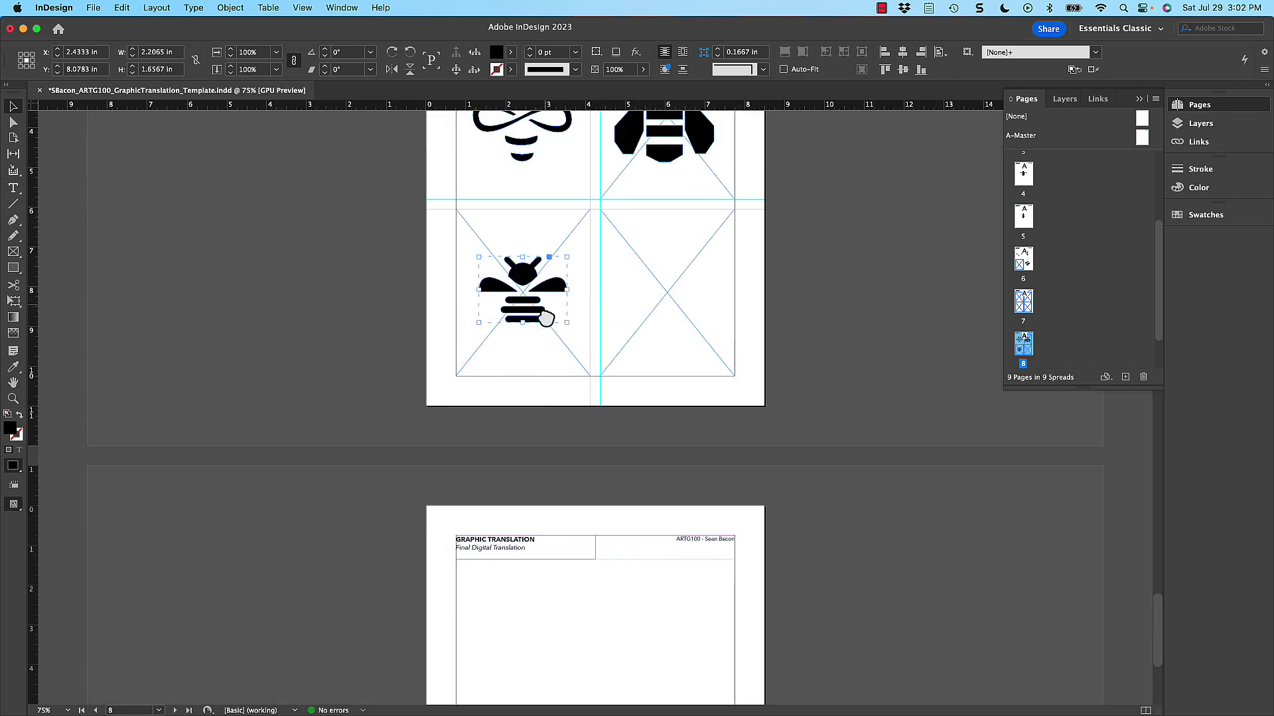
left_click(523, 321)
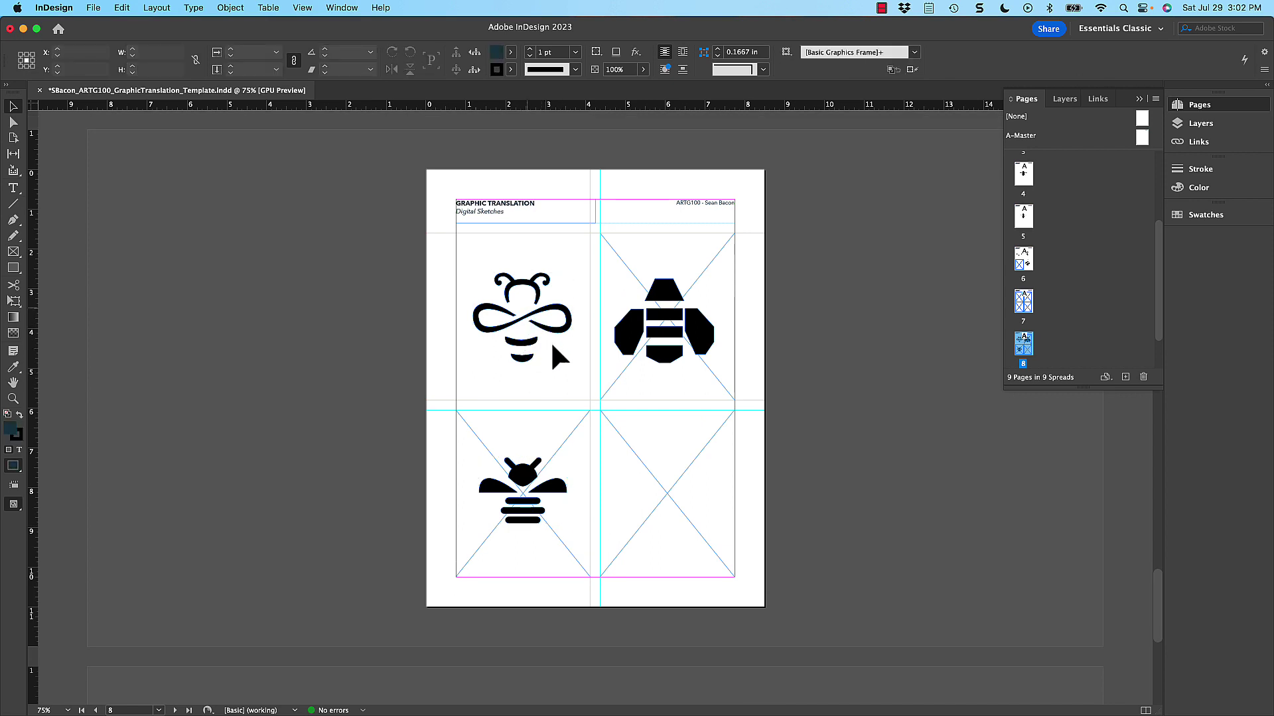
scroll(583, 505, "down", 1)
key("super+c")
scroll(583, 506, "down", 11)
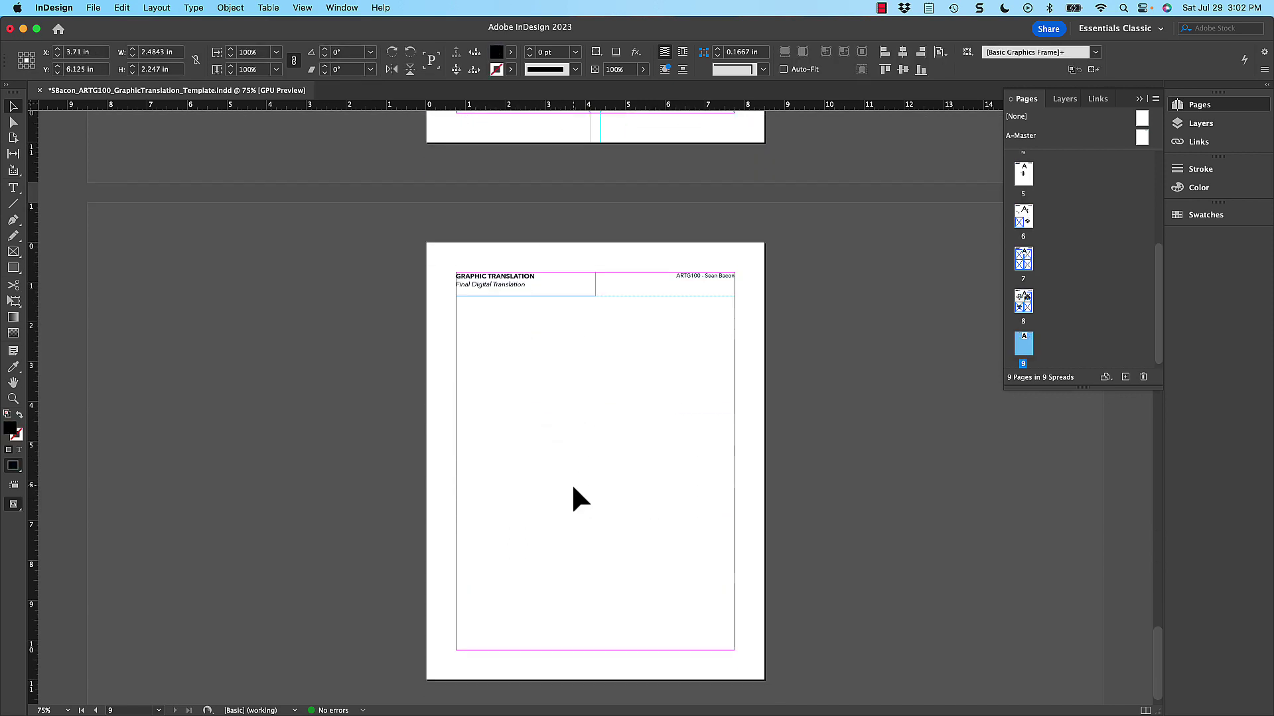
key("super+v")
left_click_drag(627, 408, 690, 364)
left_click(763, 511)
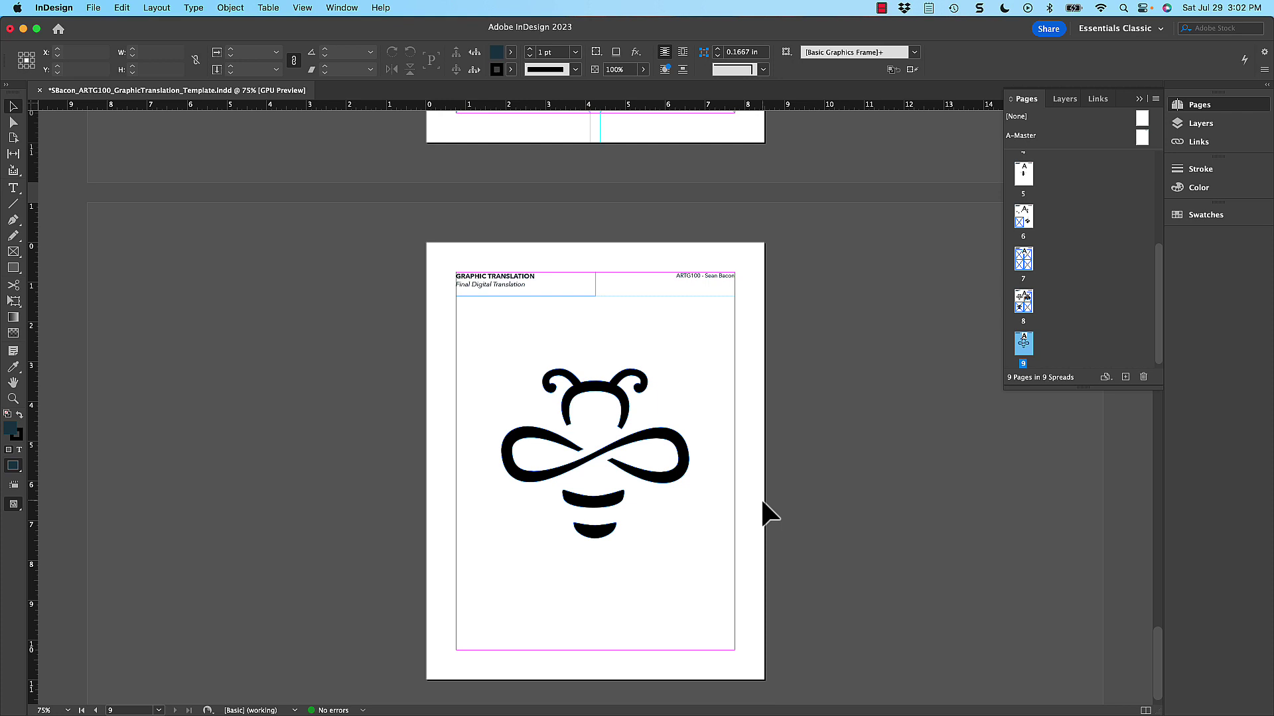
- Zoom out, select the large bee on page 9, then scroll up and activate the blank cover page 1
key("super+minus")
key("super+minus")
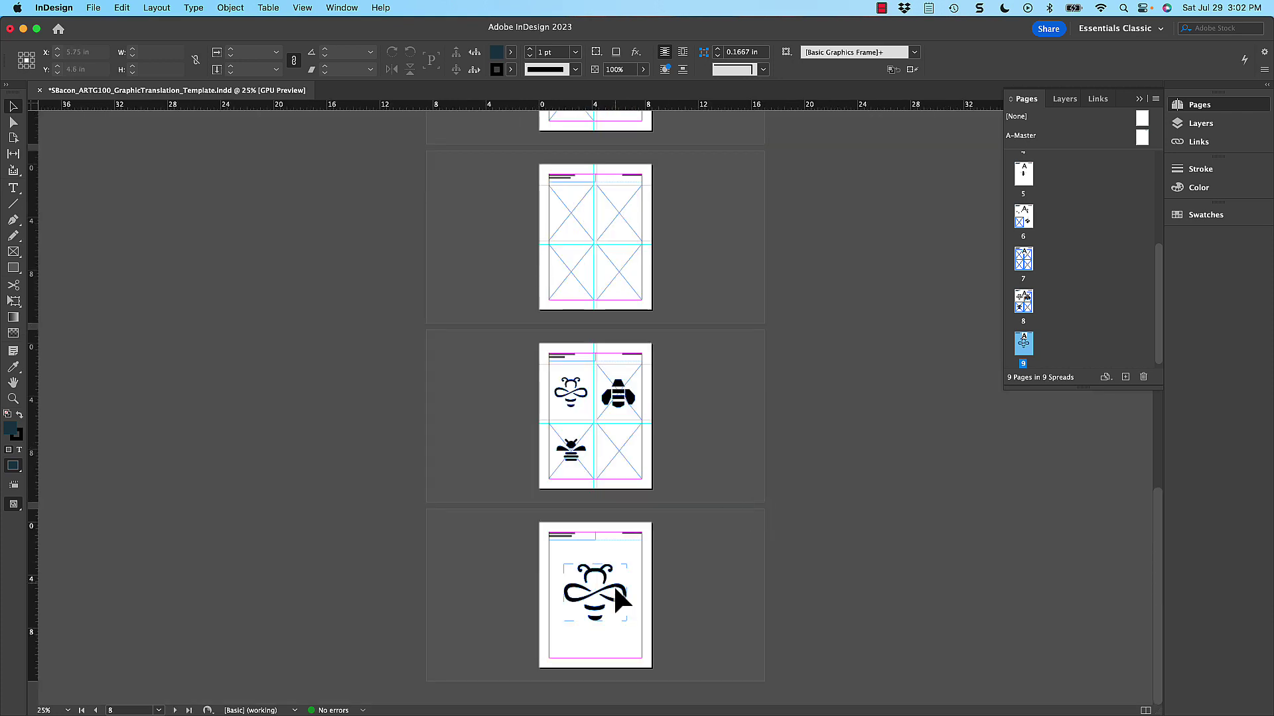
left_click(614, 587)
scroll(632, 299, "up", 5)
scroll(625, 261, "up", 10)
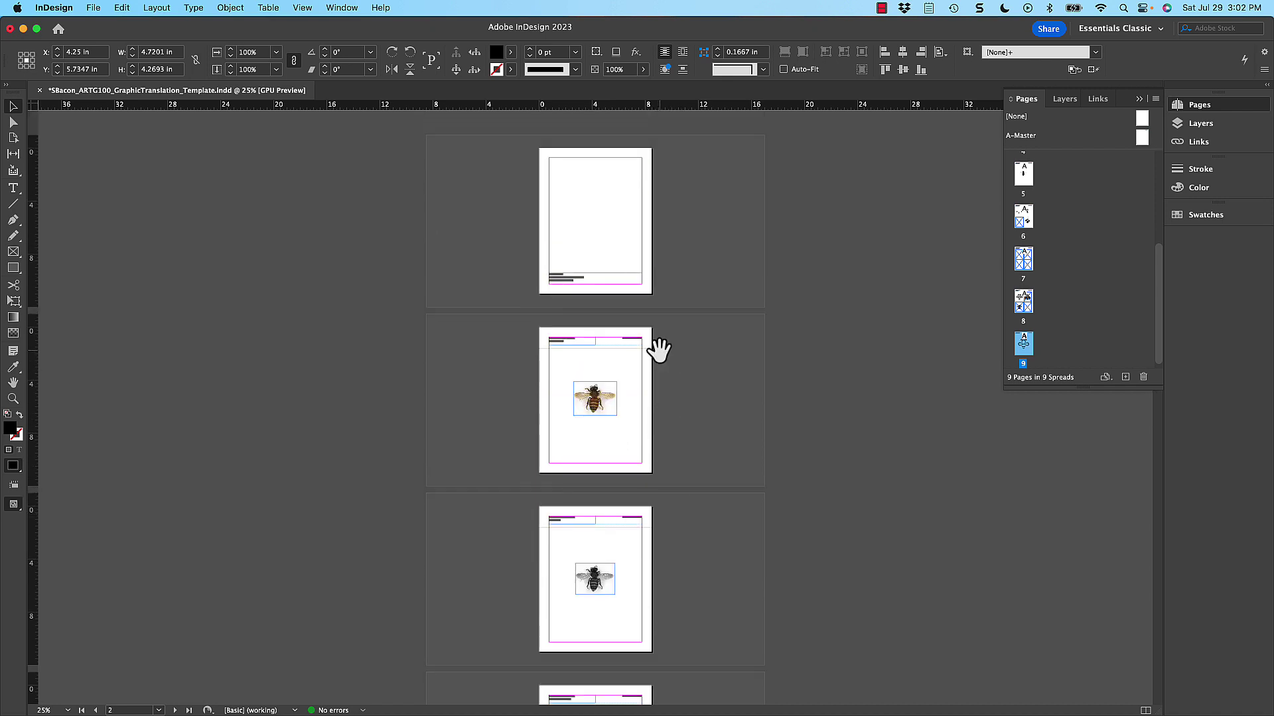
scroll(648, 557, "down", 10)
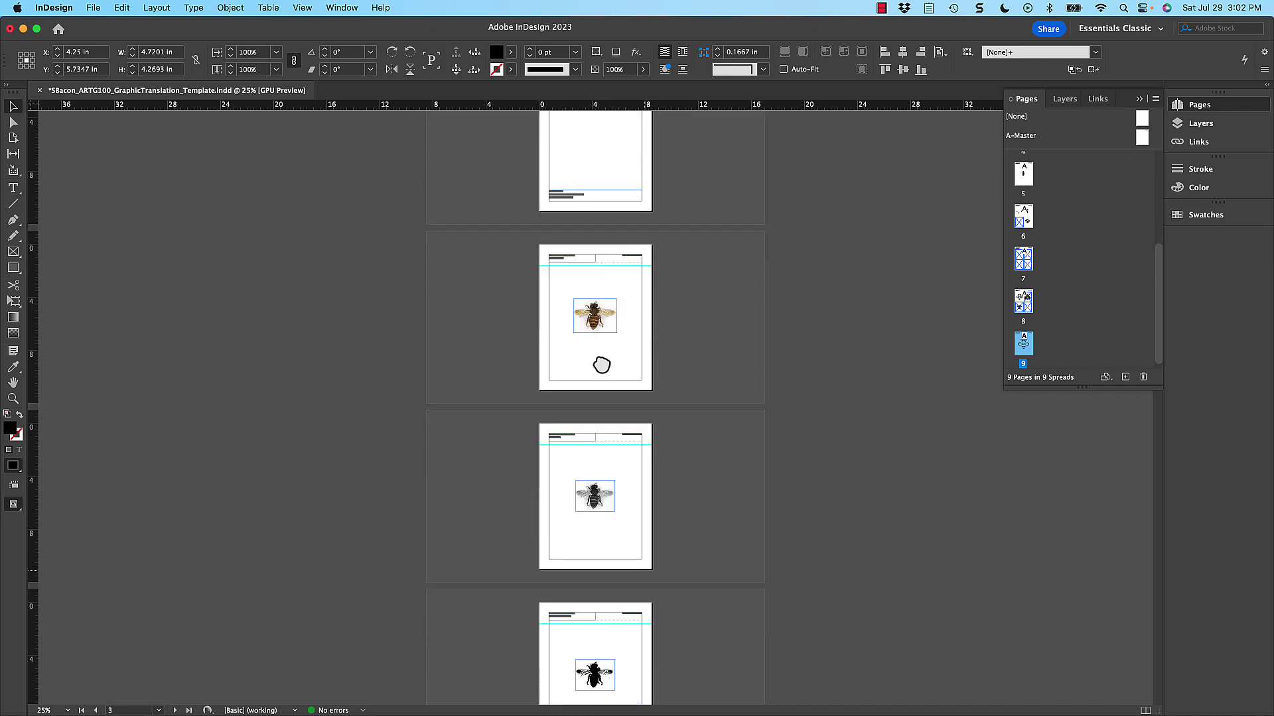
scroll(639, 555, "down", 5)
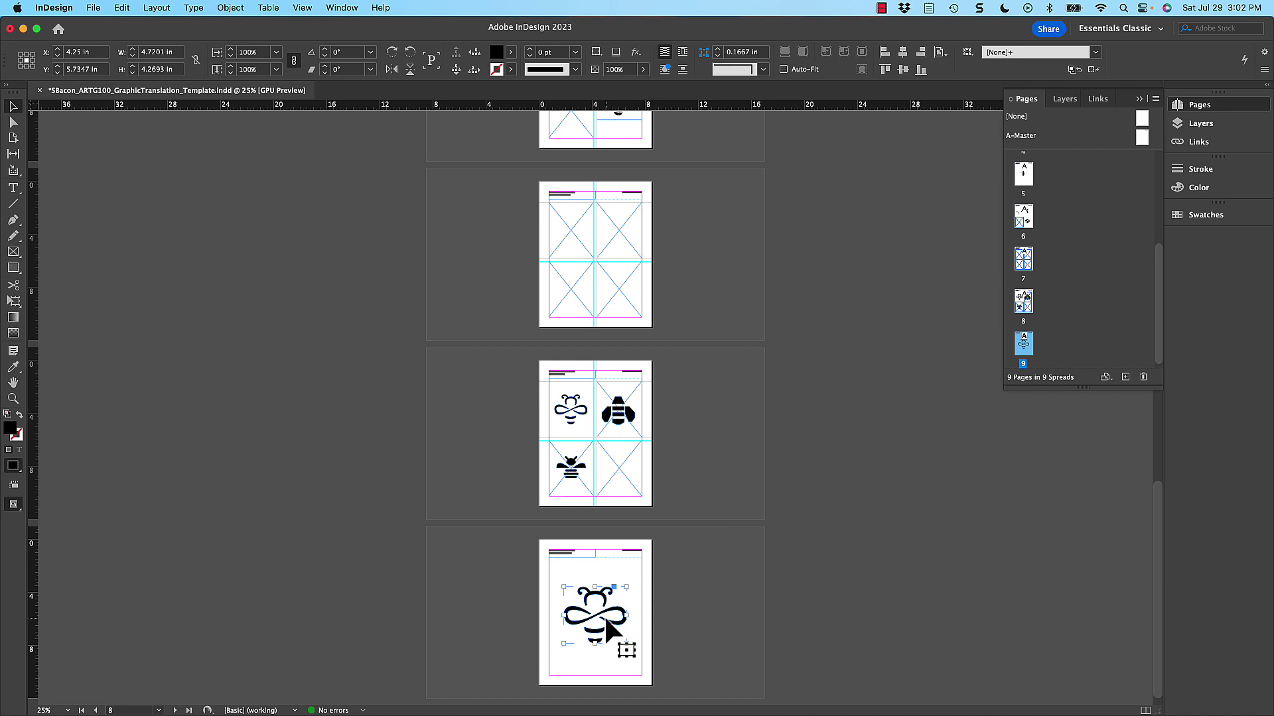
scroll(648, 276, "up", 12)
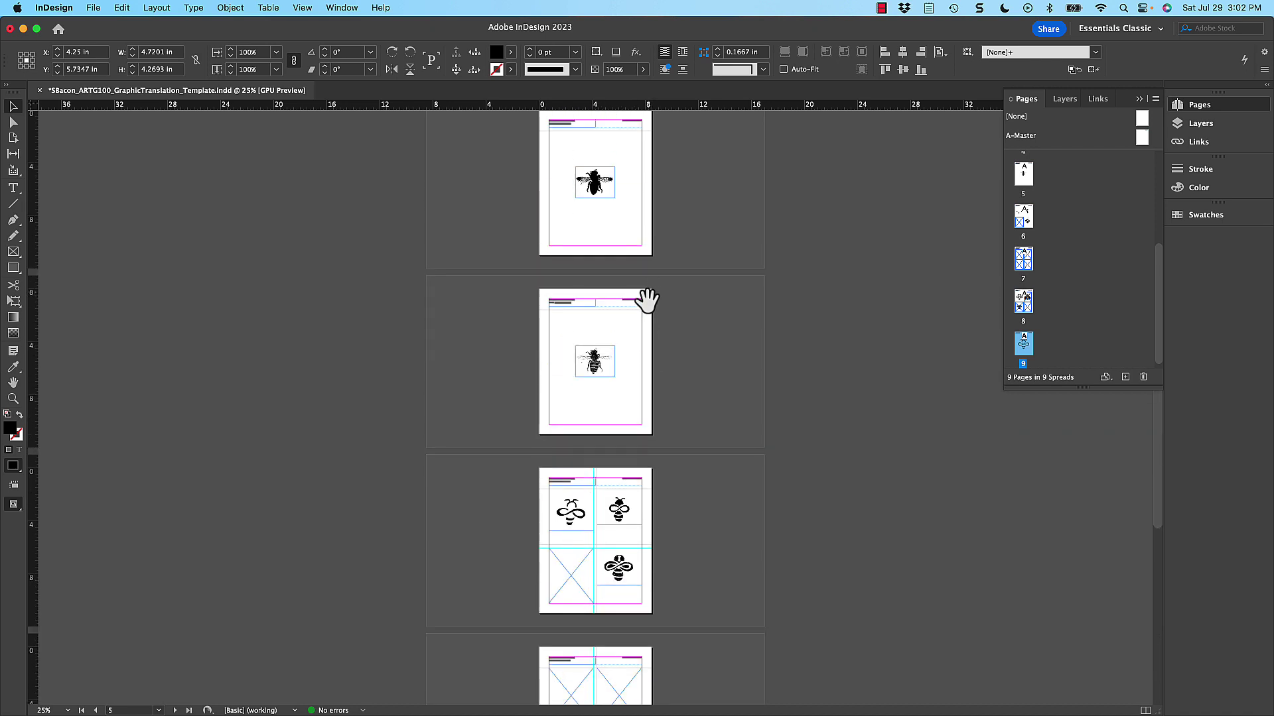
scroll(638, 279, "up", 3)
left_click(605, 206)
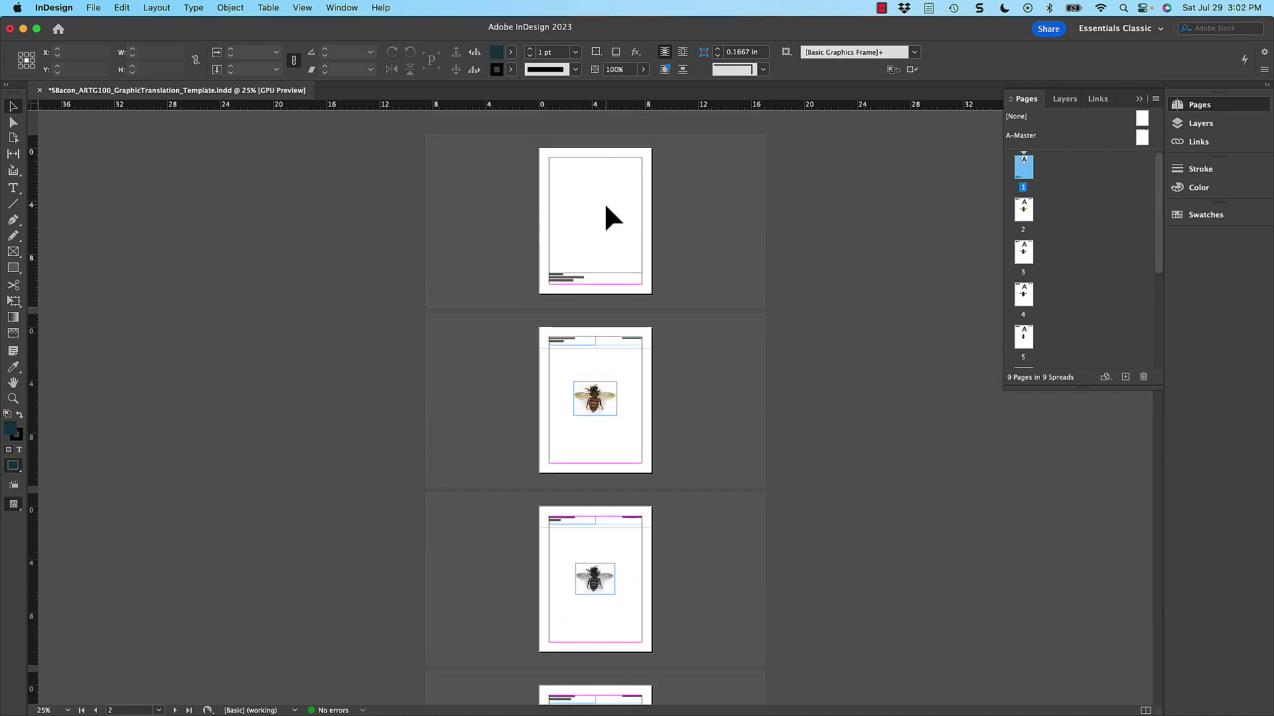
- Paste the bee onto the cover, scale it to about 161 percent, and position it off the right edge
key("super+0")
key("super+v")
left_click_drag(653, 385, 829, 354)
left_click_drag(671, 288, 588, 213)
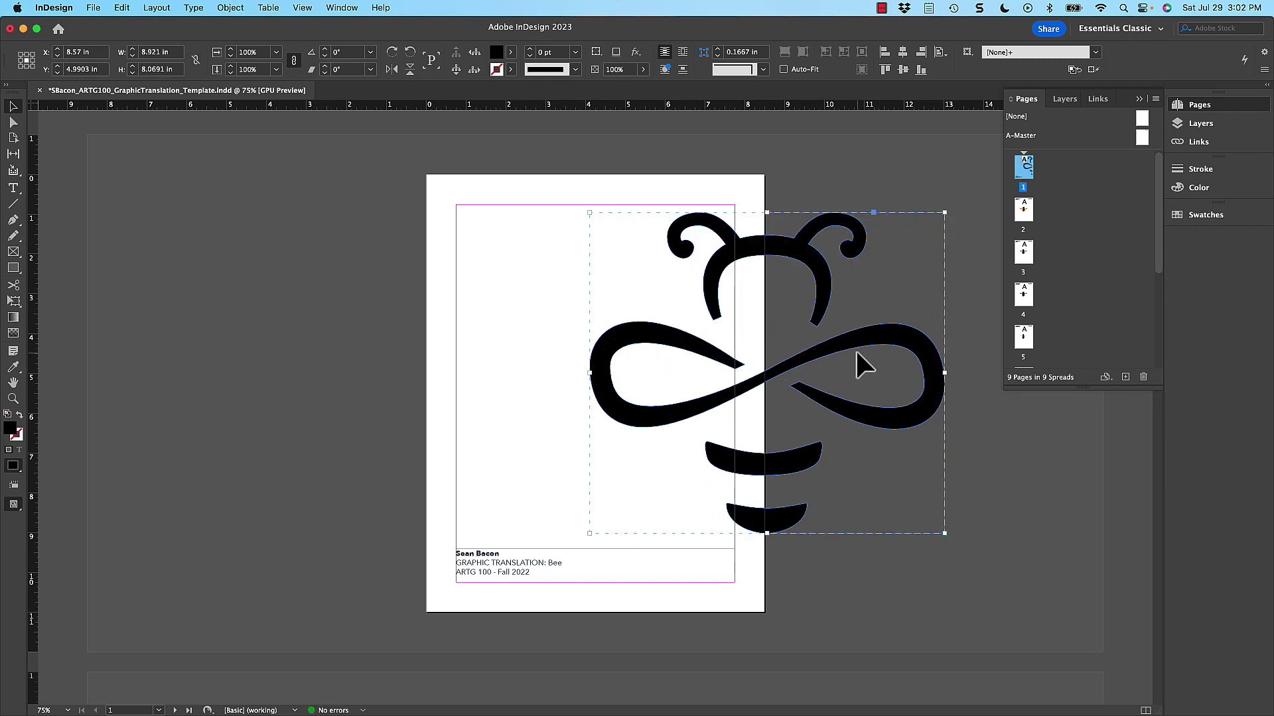
left_click_drag(854, 349, 853, 345)
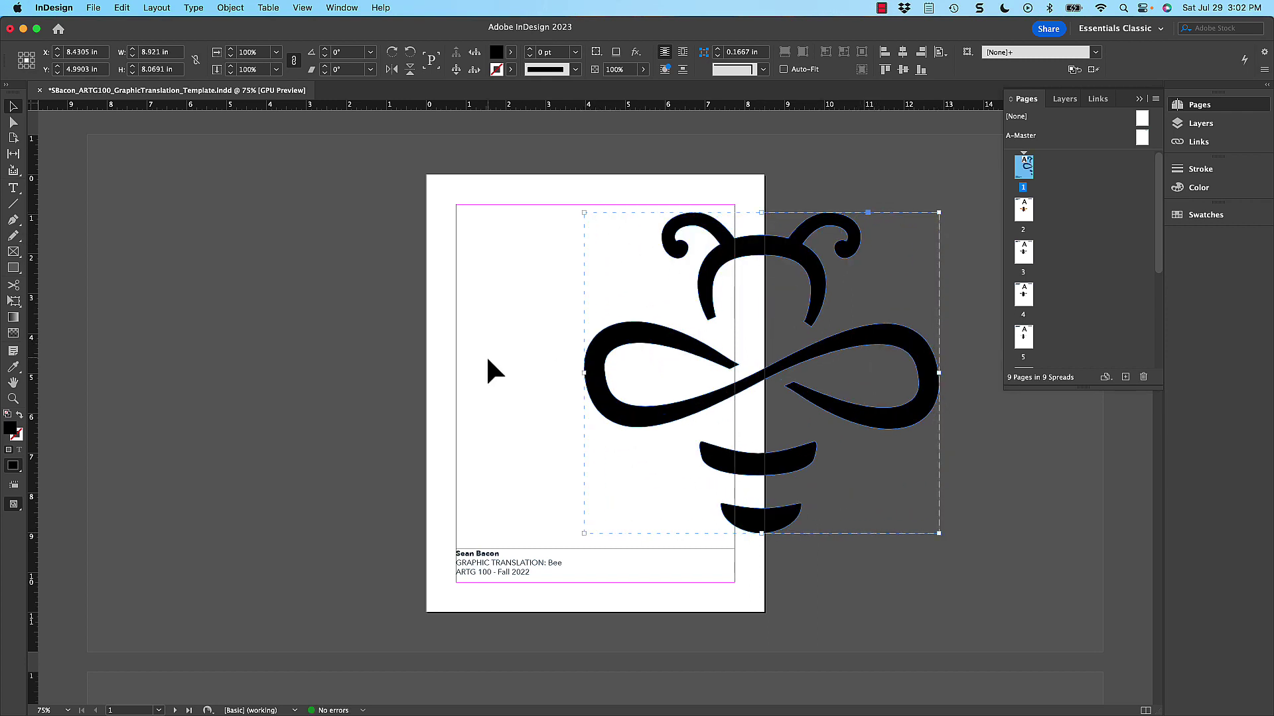
key("Right")
key("Right")
key("Right")
key("Right")
key("Right")
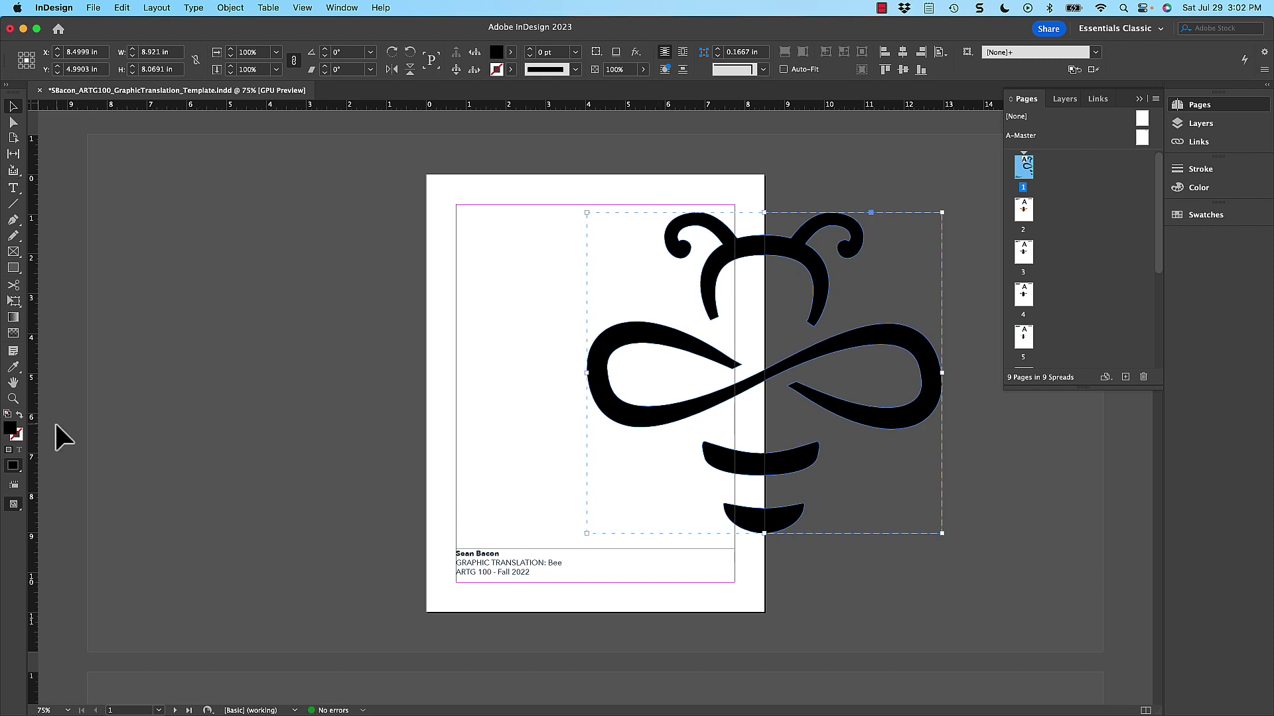
- Set the bee's fill to light grey with C, M, Y at 0 and K at 20
double_click(10, 429)
left_click(592, 325)
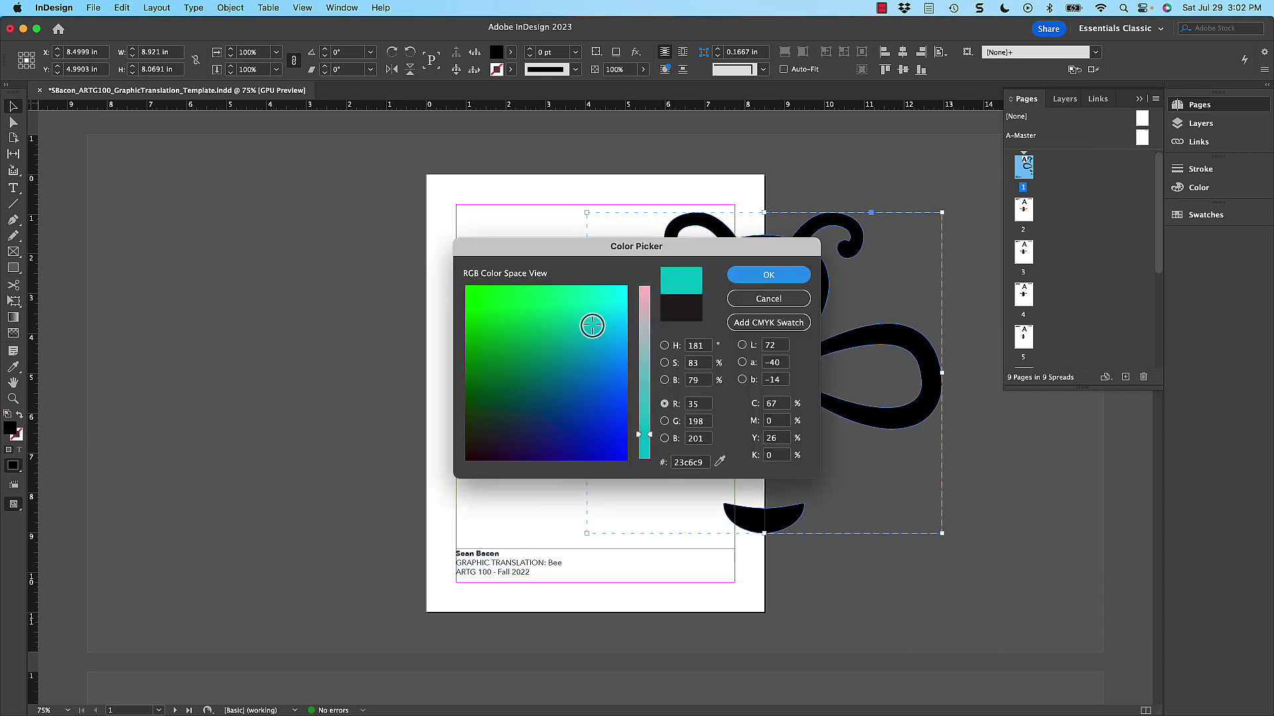
left_click_drag(592, 325, 465, 458)
left_click(774, 404)
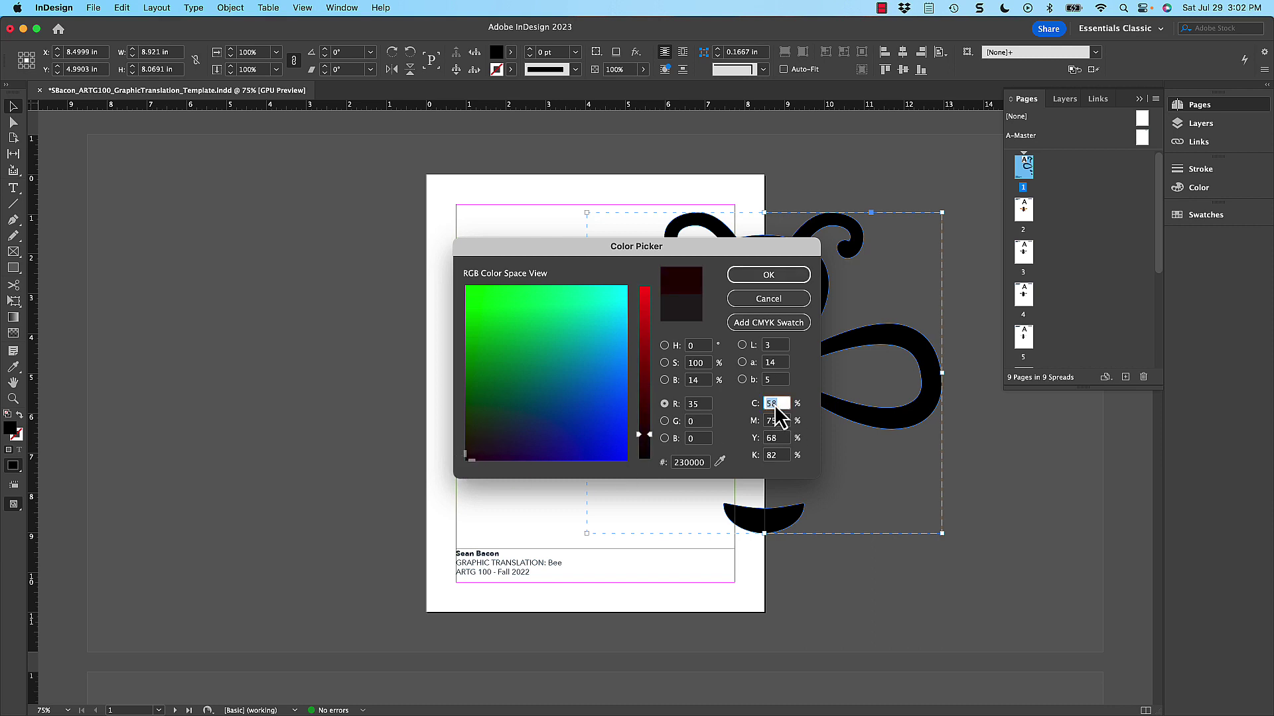
type("0")
key("Tab")
type("0")
key("Tab")
type("0")
key("Tab")
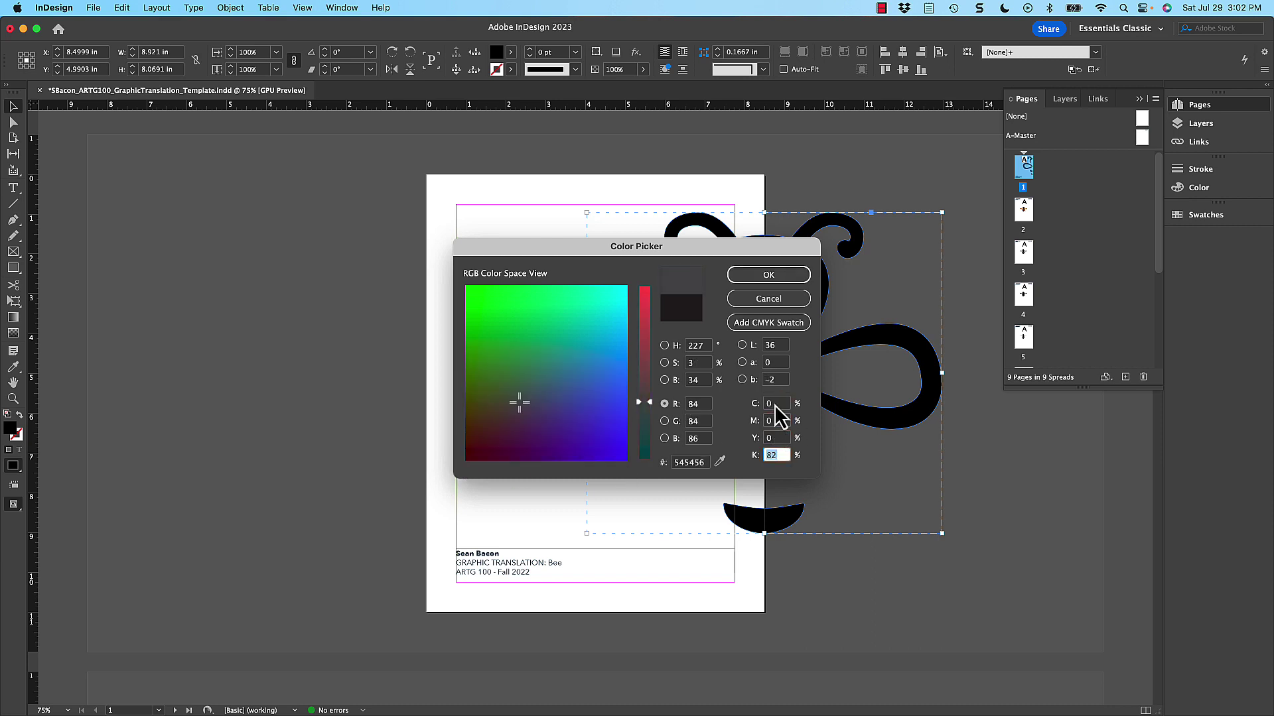
type("20")
key("Return")
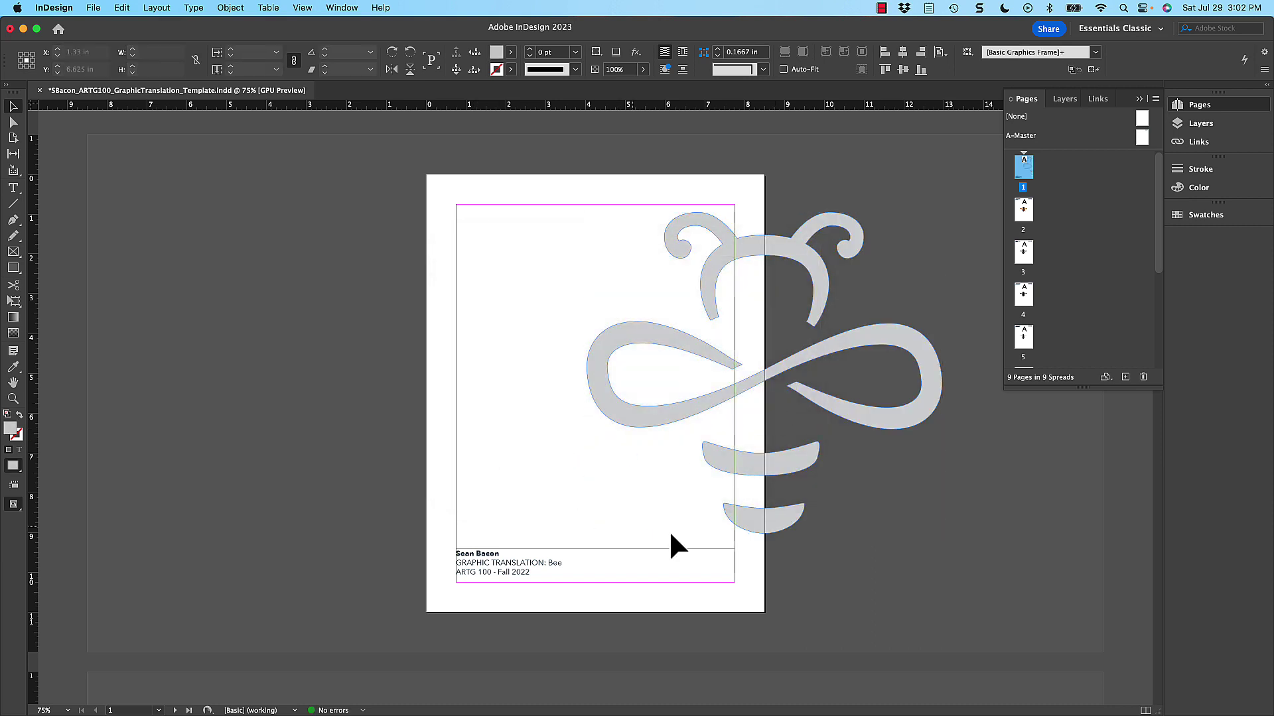
left_click(672, 544)
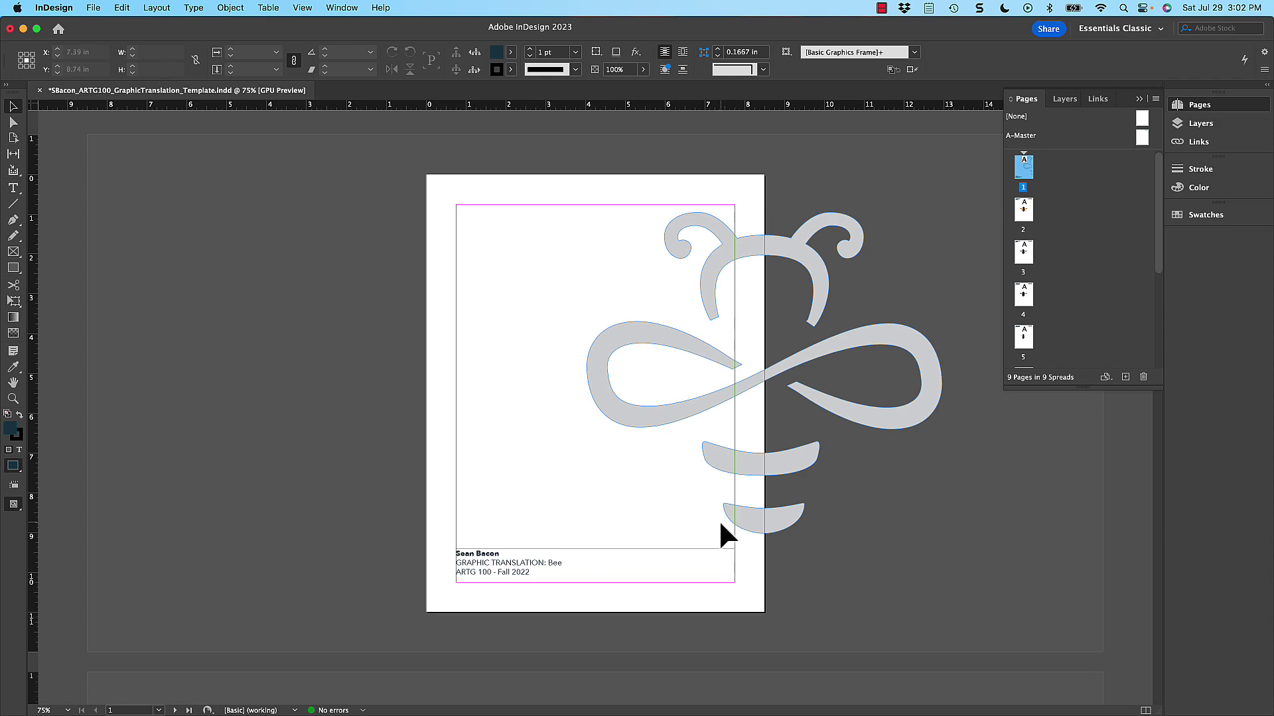
scroll(745, 561, "down", 20)
- Widen the Links panel to review the seven linked images, including SourceImage_Bee_1.png and its options
scroll(745, 560, "up", 20)
left_click(1097, 99)
left_click_drag(1004, 324, 918, 324)
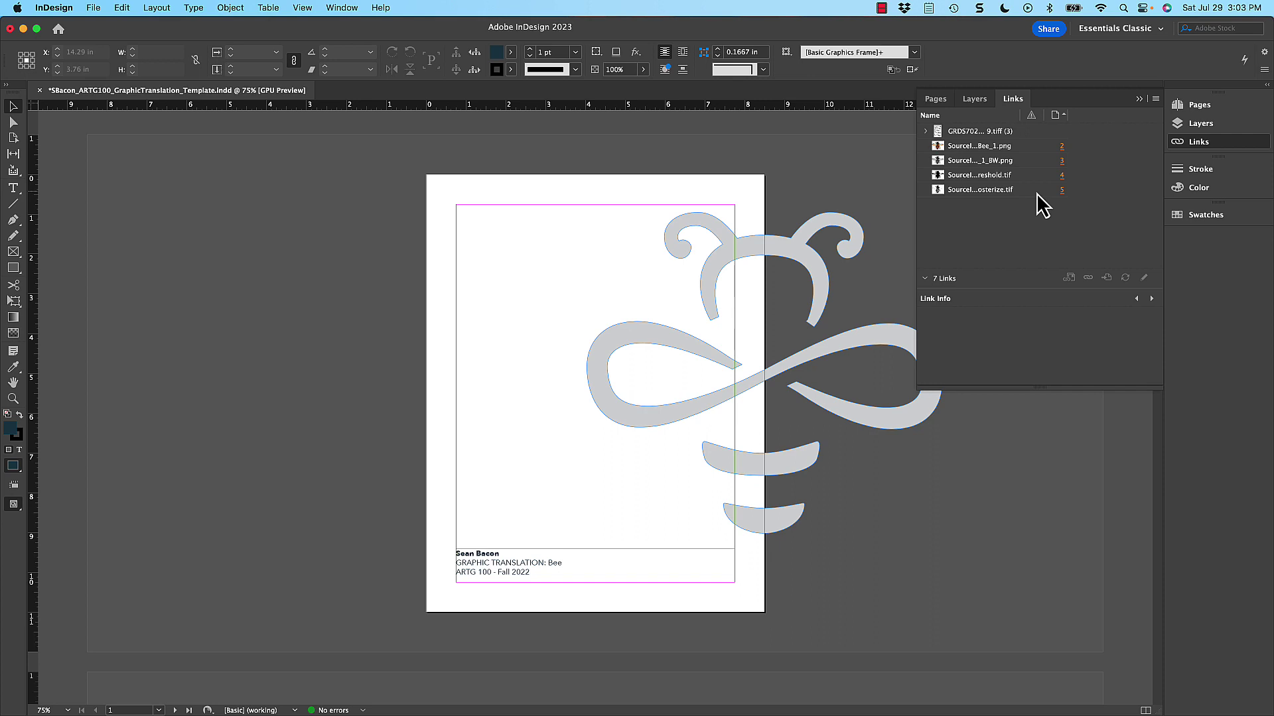
left_click(1030, 150)
left_click(1155, 99)
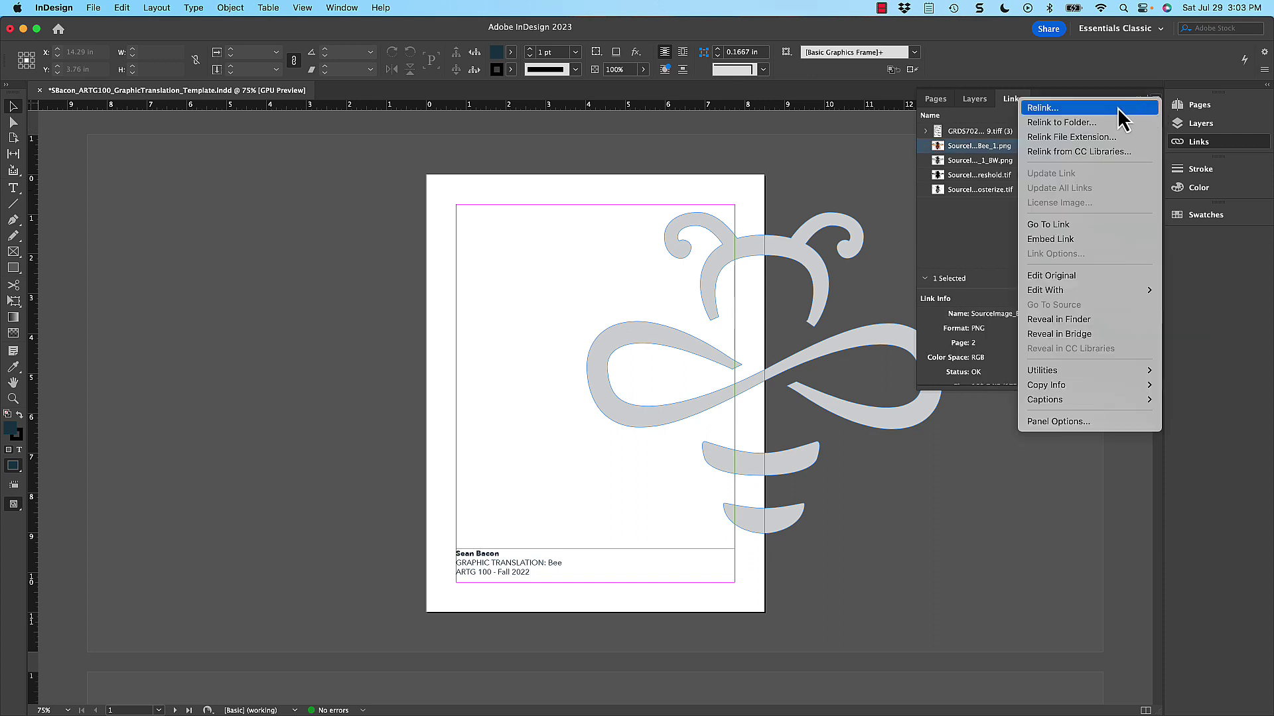
left_click(997, 226)
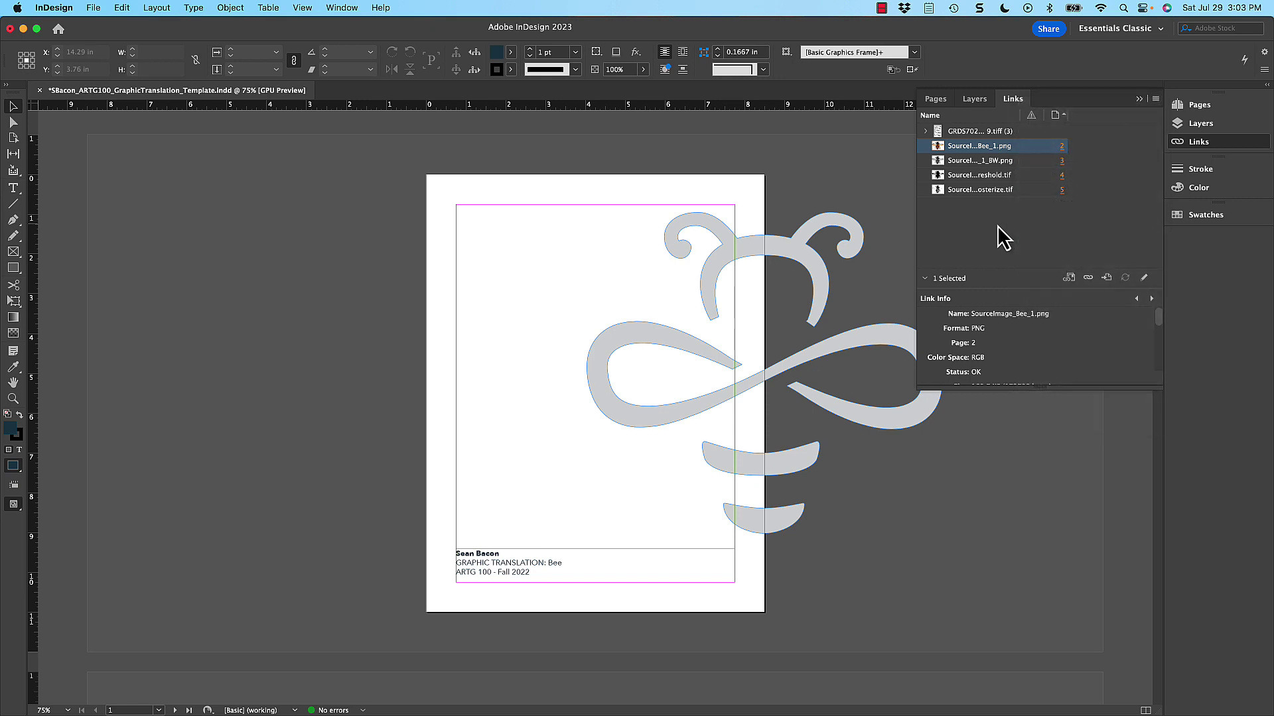
left_click(997, 226)
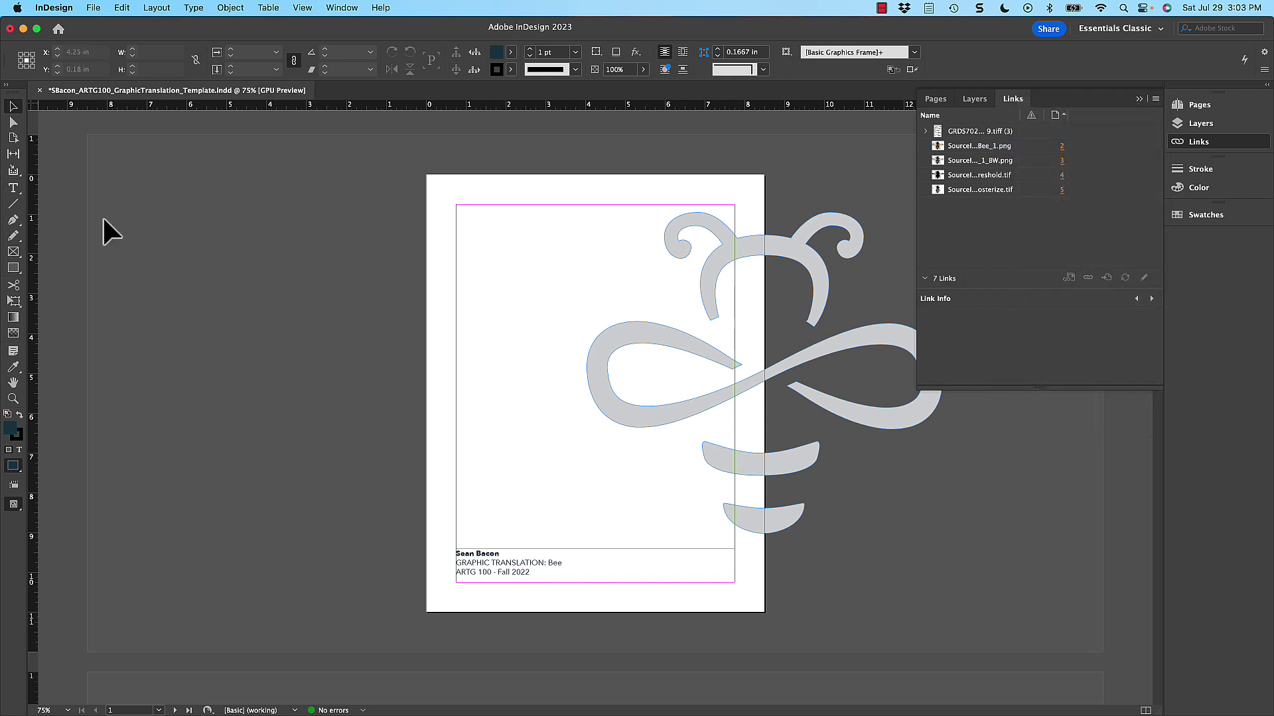
left_click(92, 8)
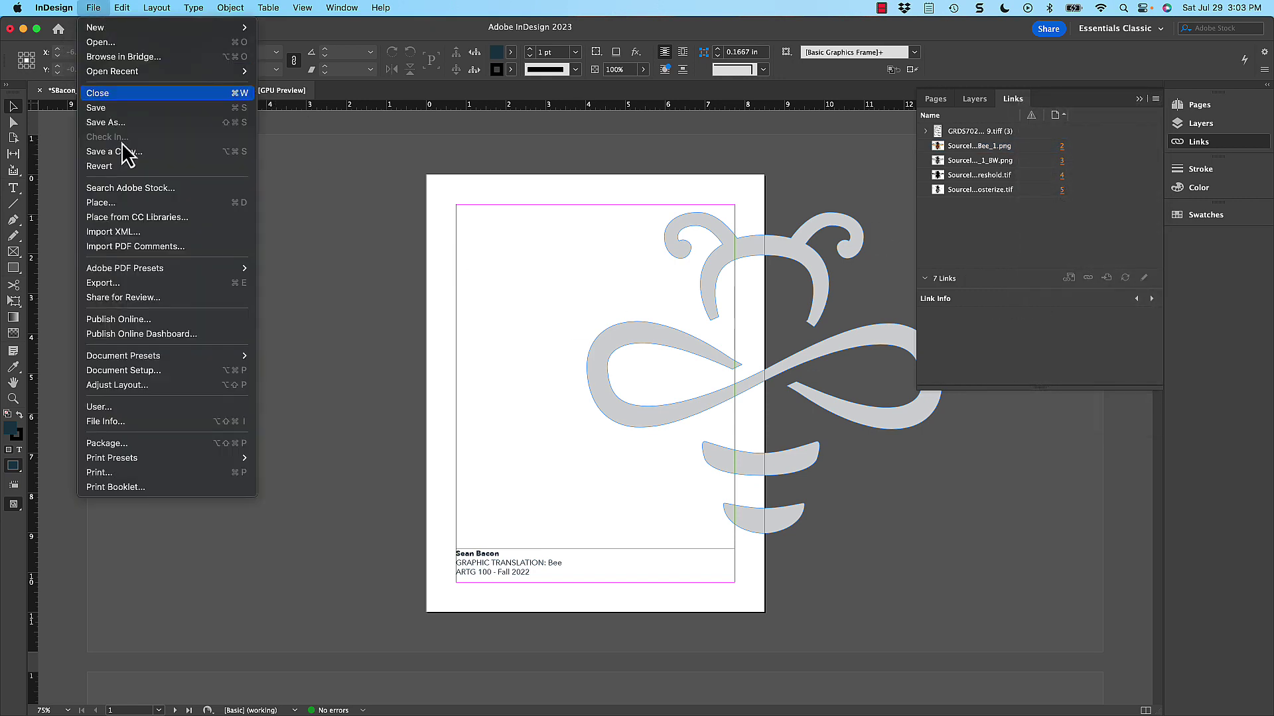
- Export all pages to the Desktop as Adobe PDF (Print) with the Smallest File Size preset
left_click(142, 282)
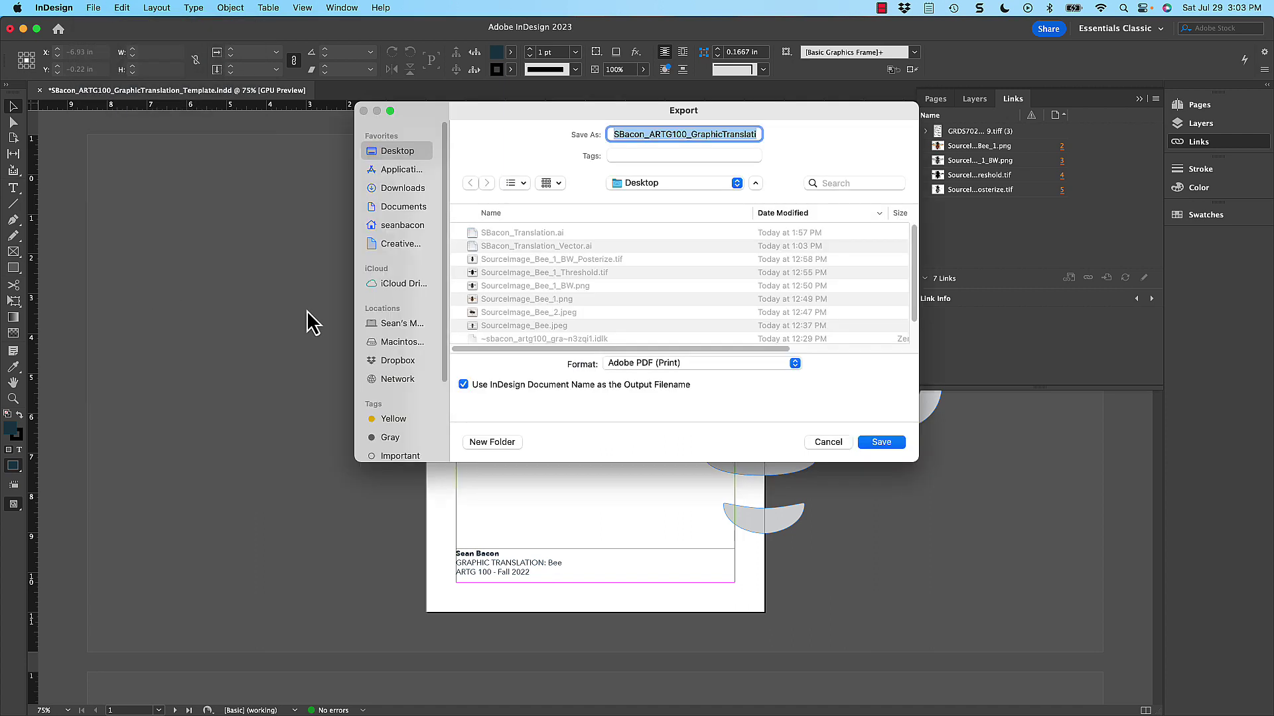
left_click(877, 442)
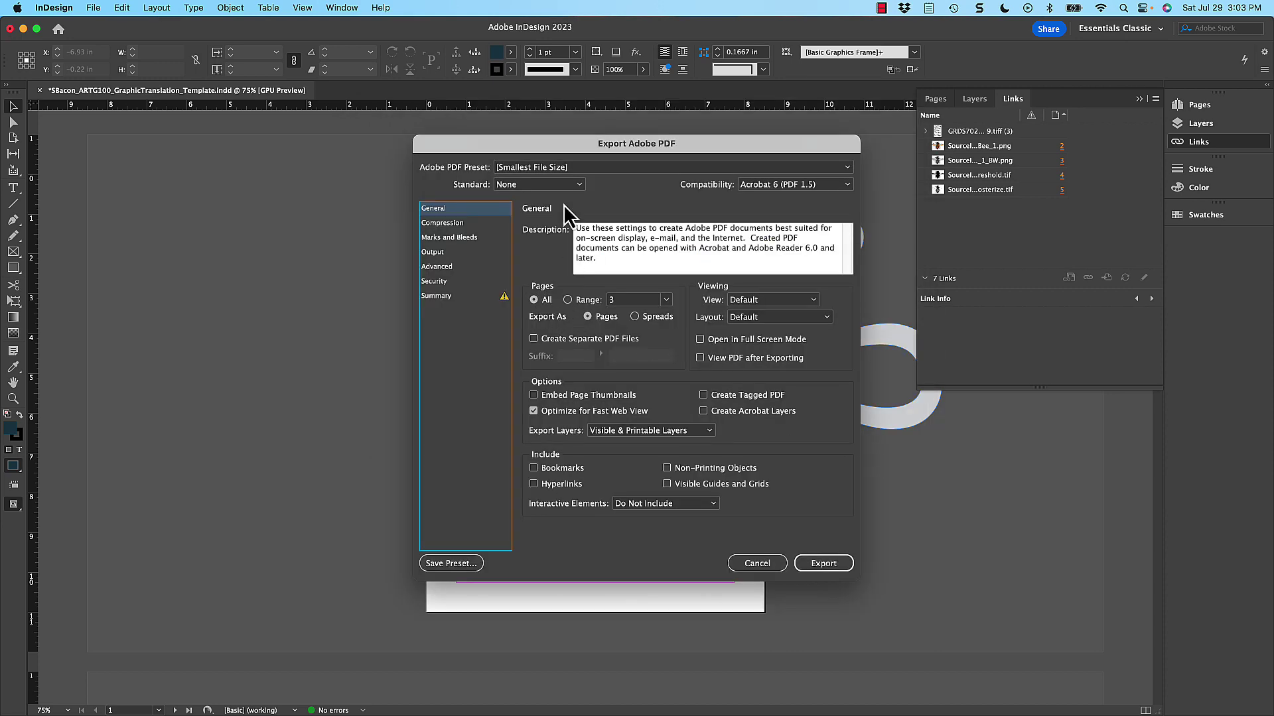
left_click(824, 563)
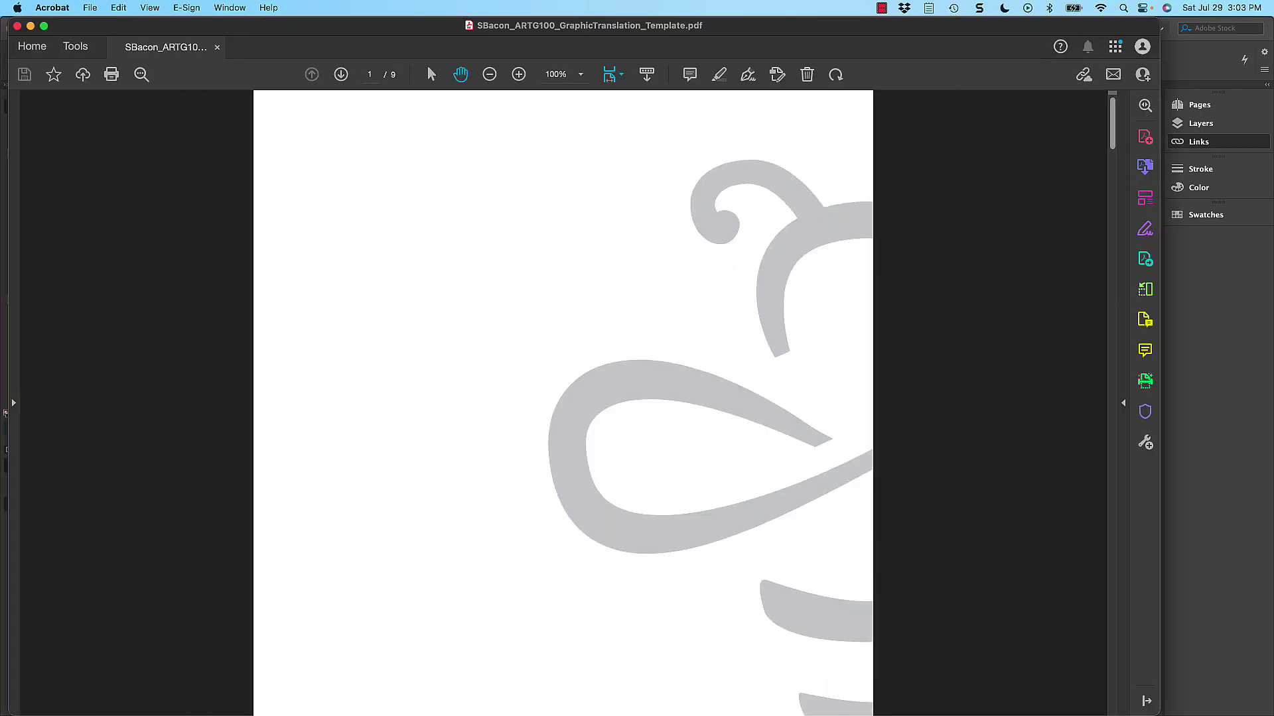
- Scroll through the exported nine-page PDF in Acrobat and back up to the grey bee cover
scroll(683, 376, "down", 10)
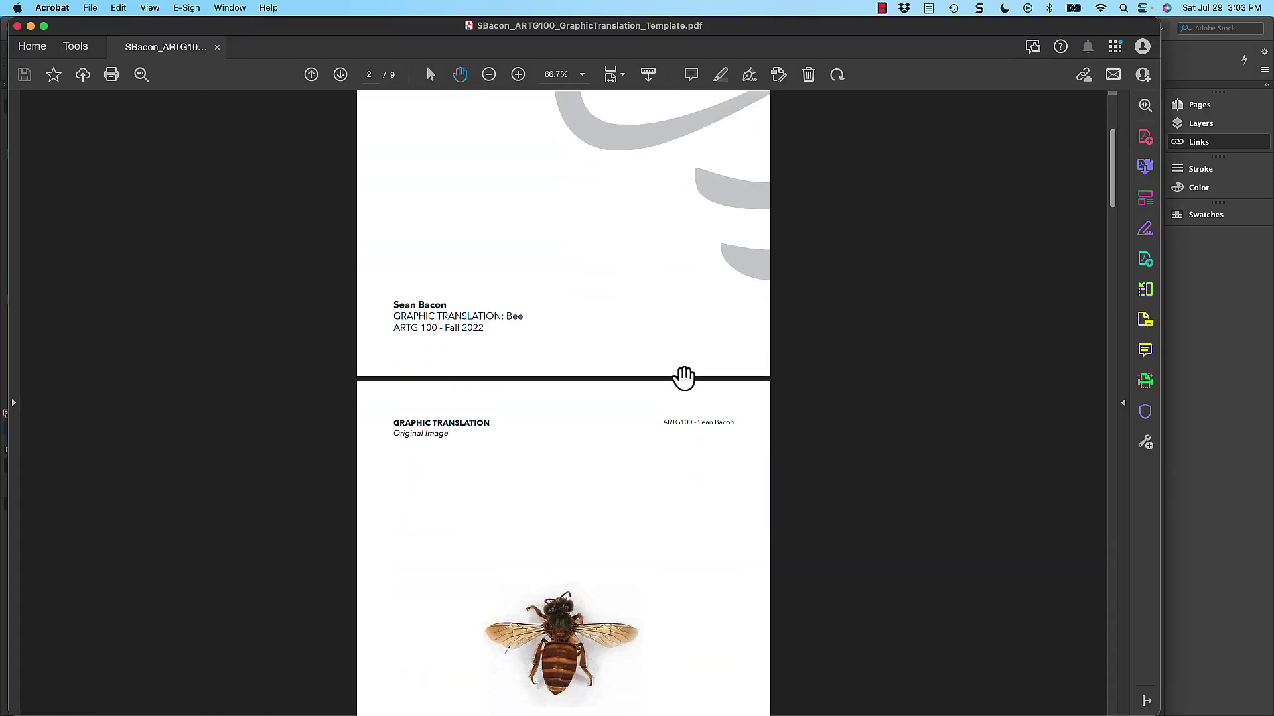
scroll(683, 378, "down", 20)
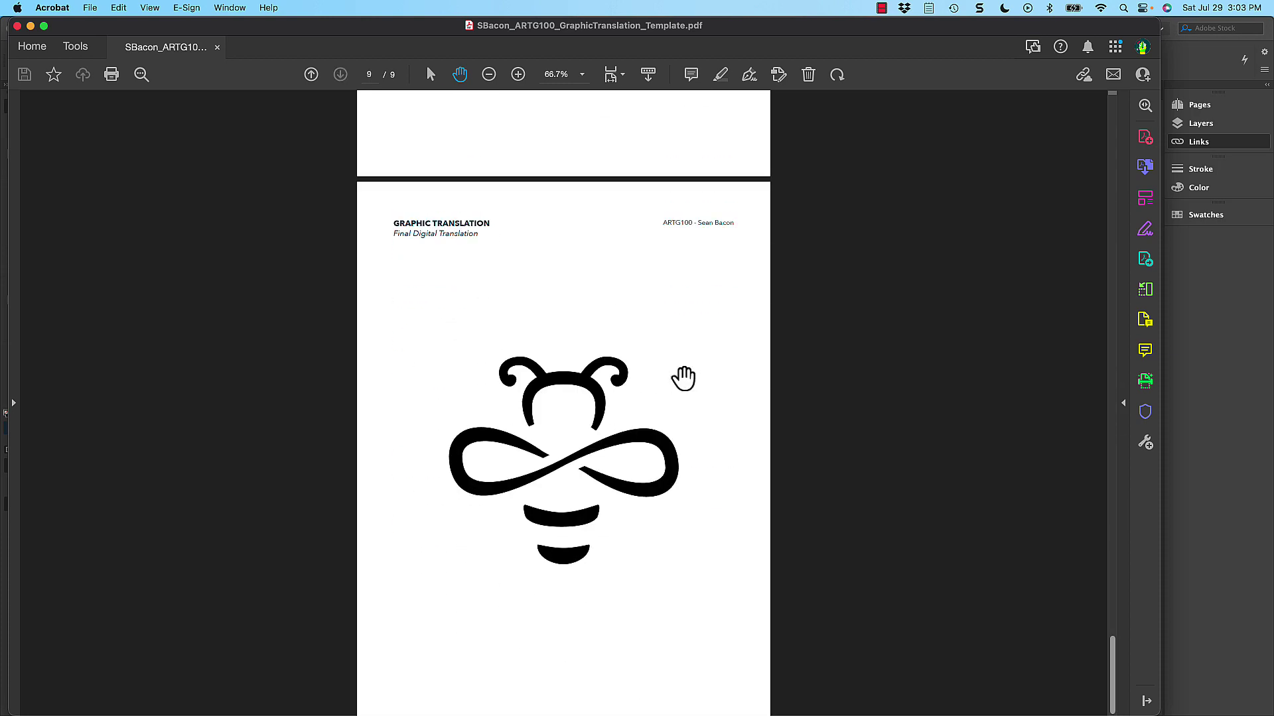
scroll(684, 378, "up", 20)
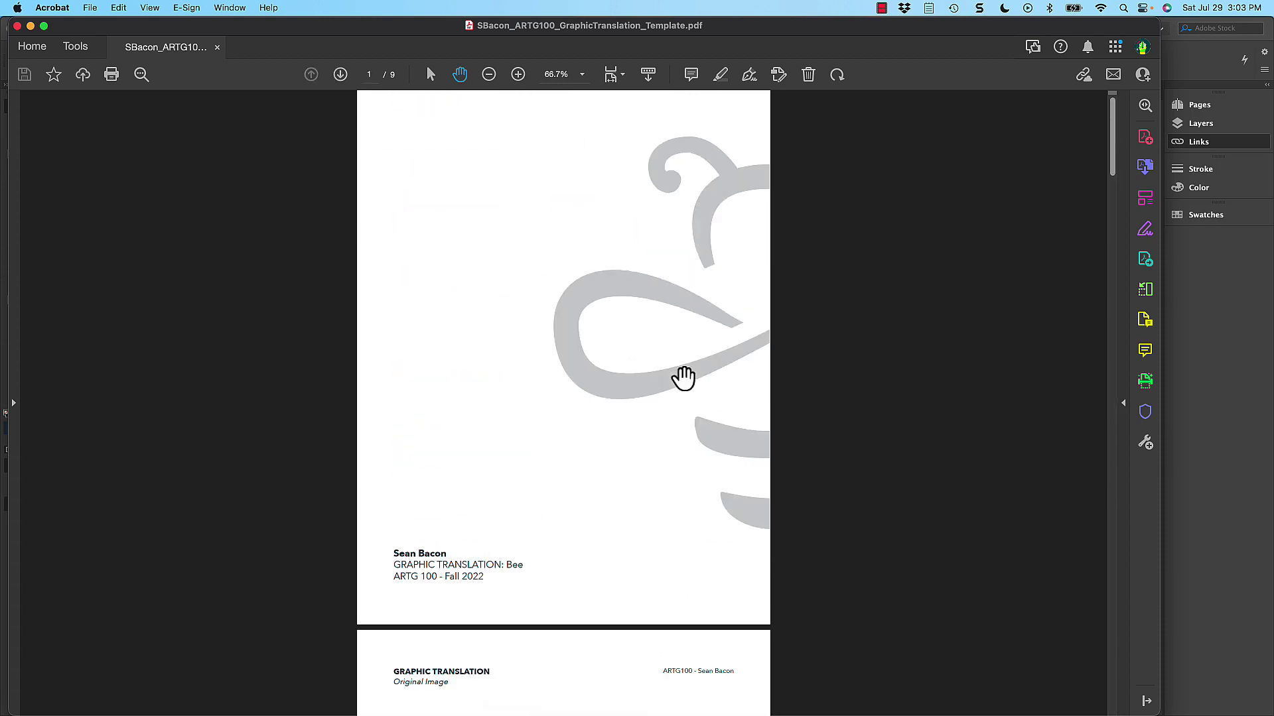